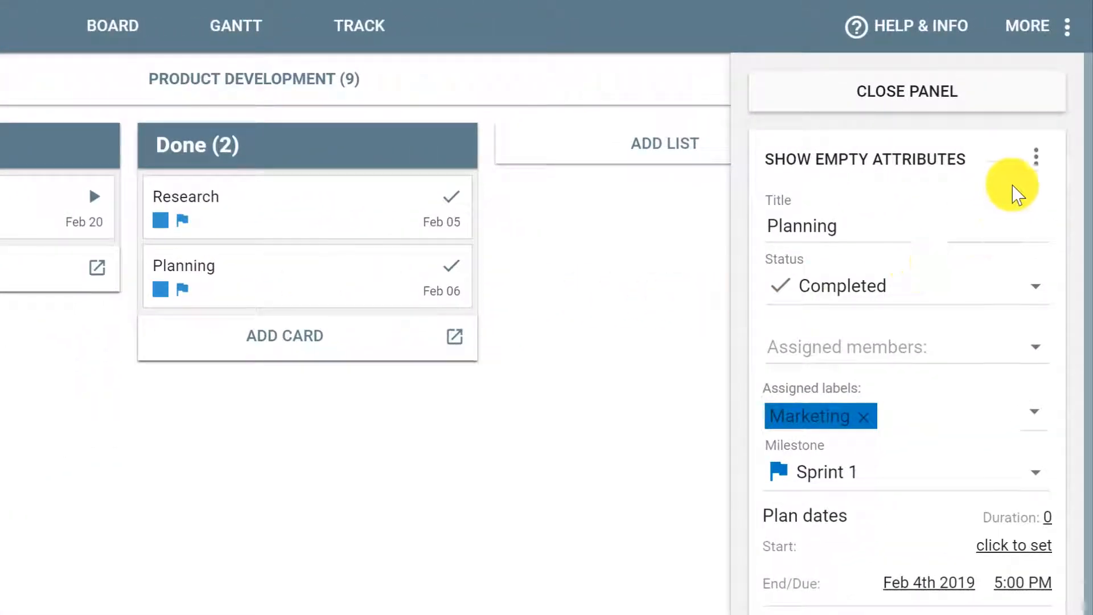
Archive the Planning card from the Done list and restore it from the archived cards.
click(1035, 158)
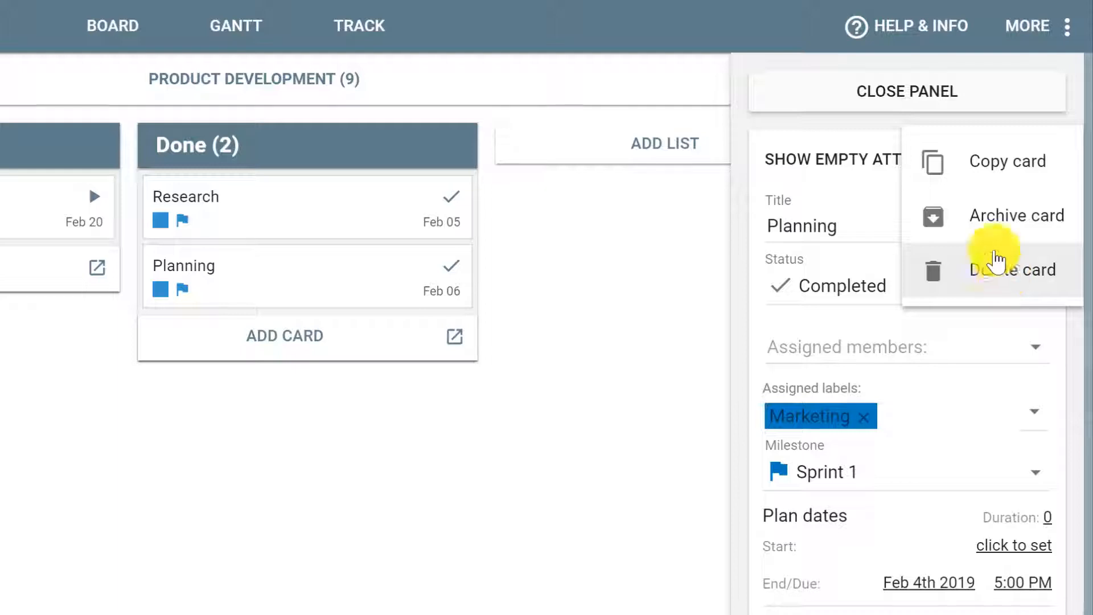
click(984, 218)
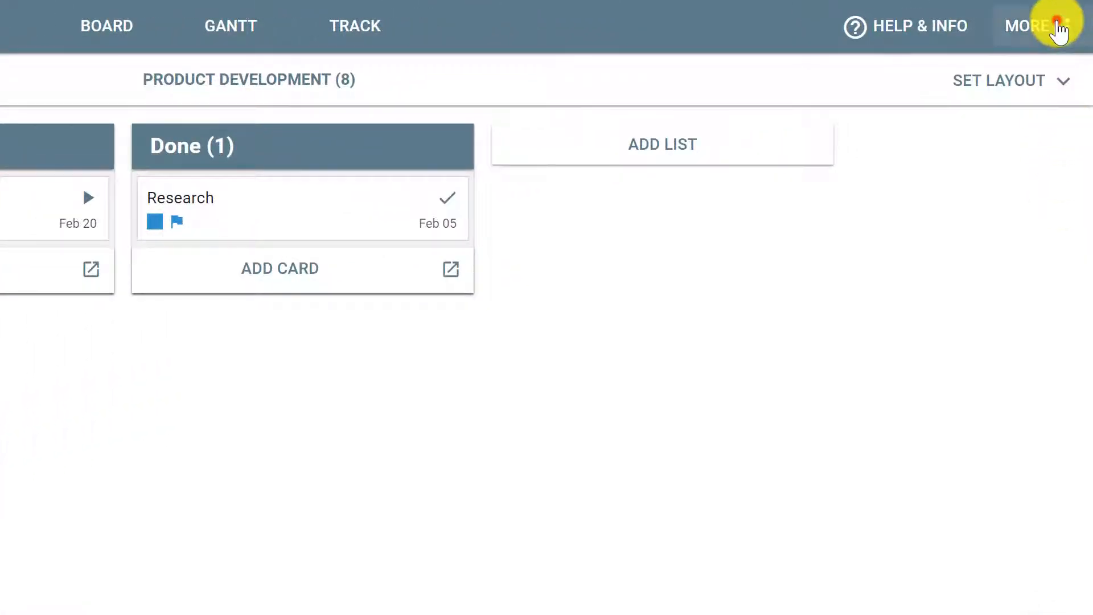
click(1055, 28)
scroll(933, 203, down, 3)
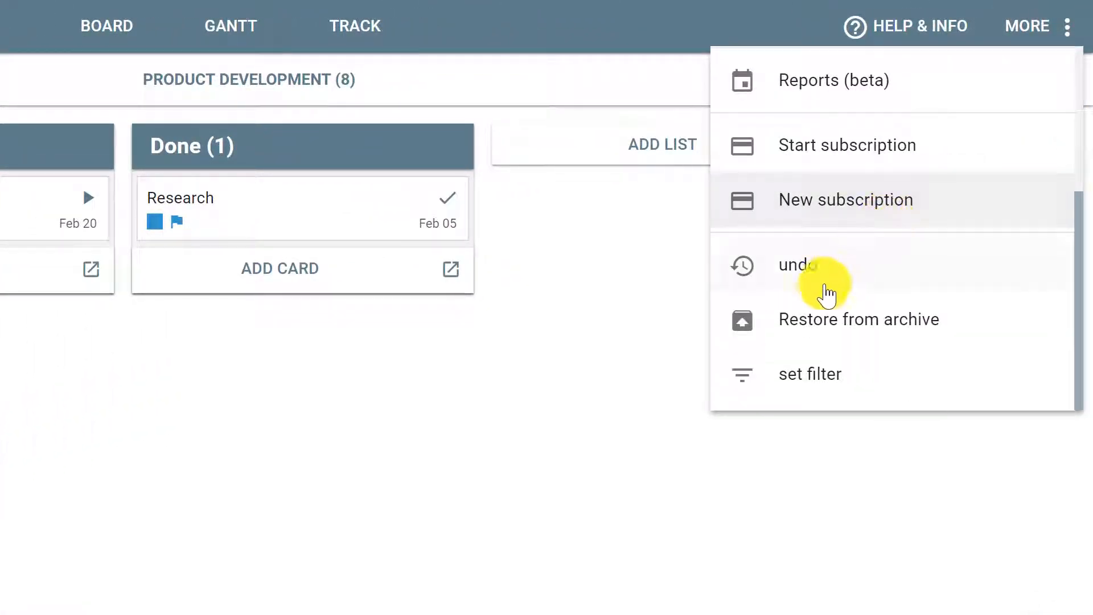
click(820, 323)
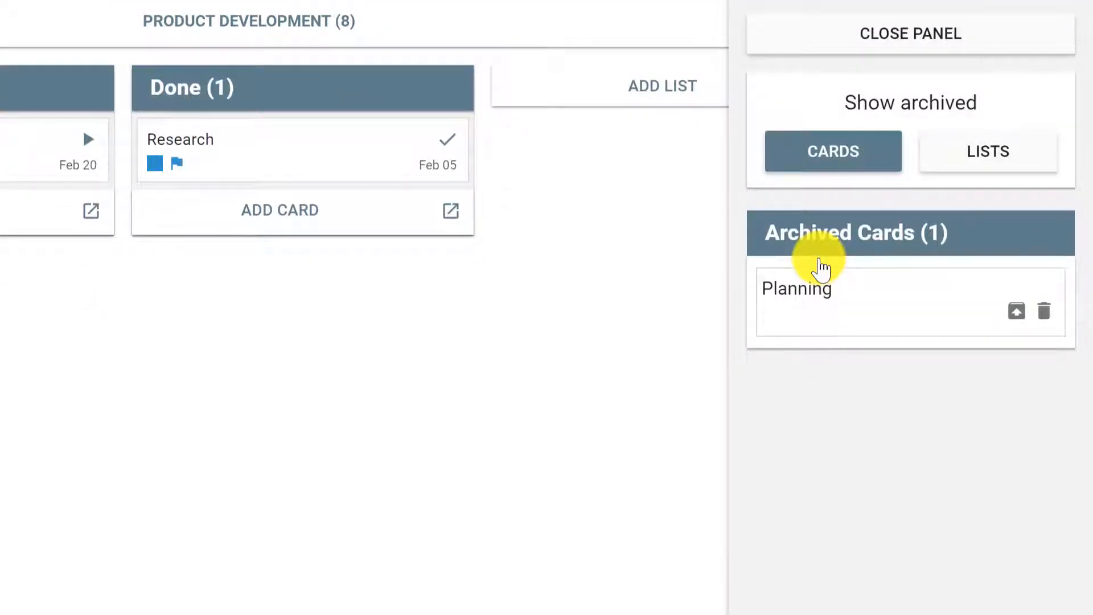
click(1015, 313)
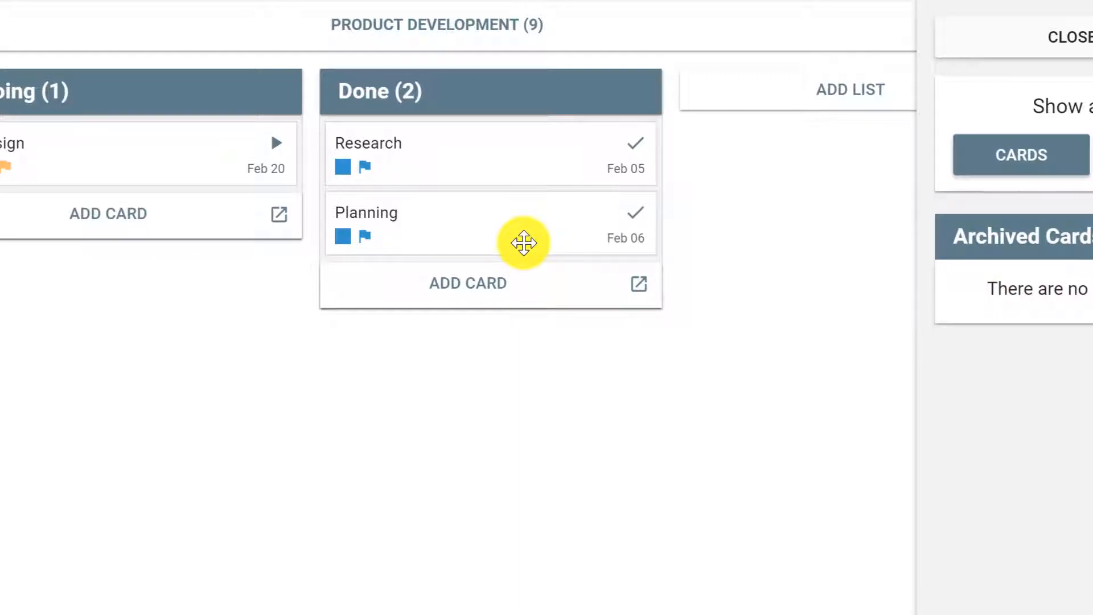
key(Escape)
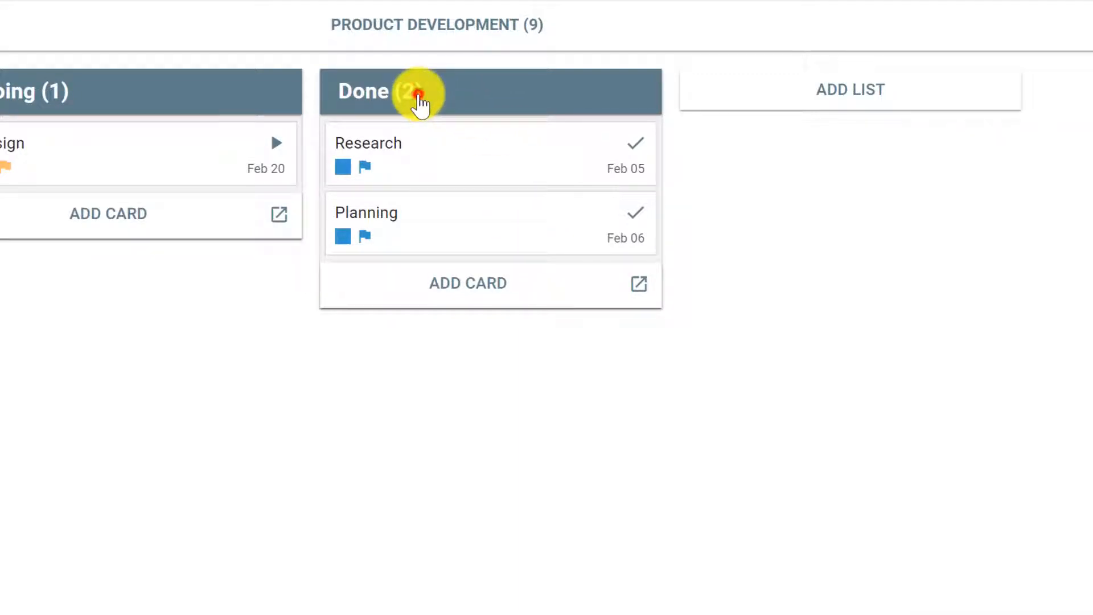
Open the Done list's details and look through its additional options and default card attributes.
click(416, 97)
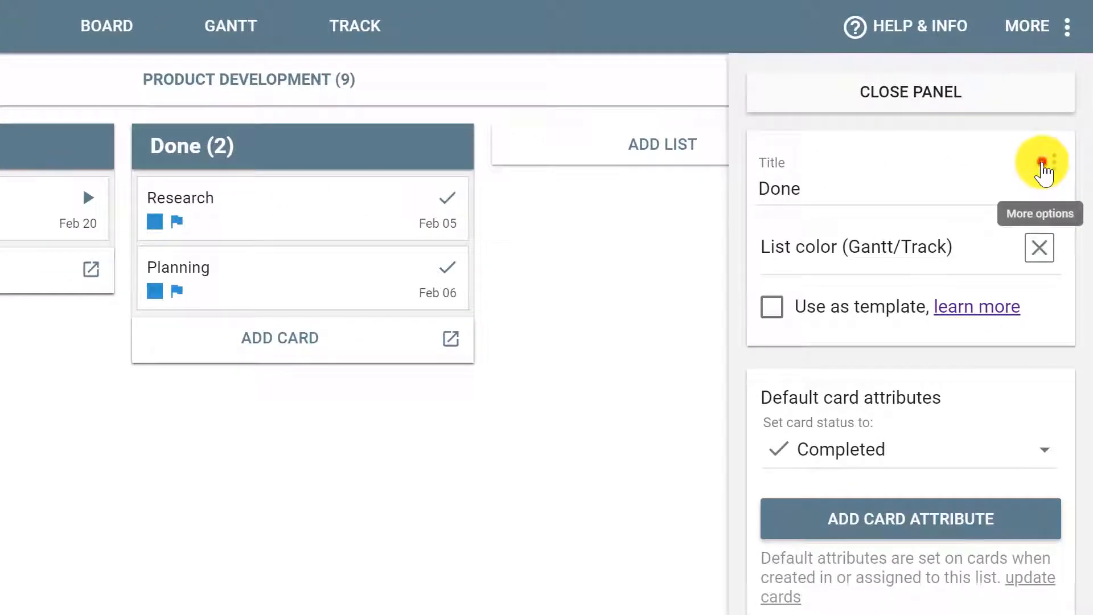
click(1043, 165)
drag(1076, 188, 1090, 323)
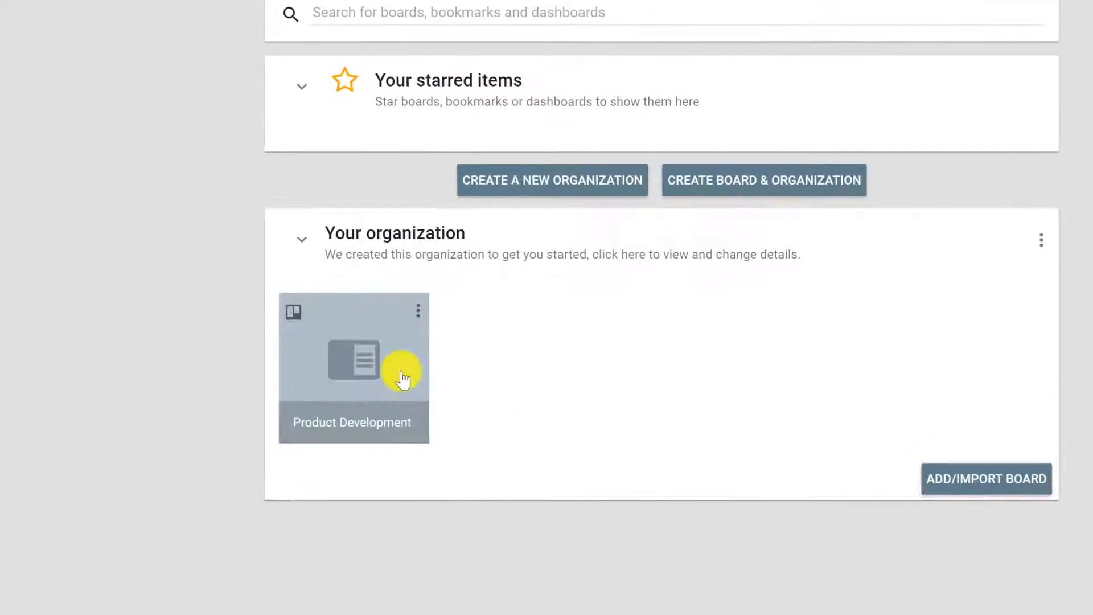
Open the Product Development board and examine all attributes of the Research card, including the empty ones.
click(357, 373)
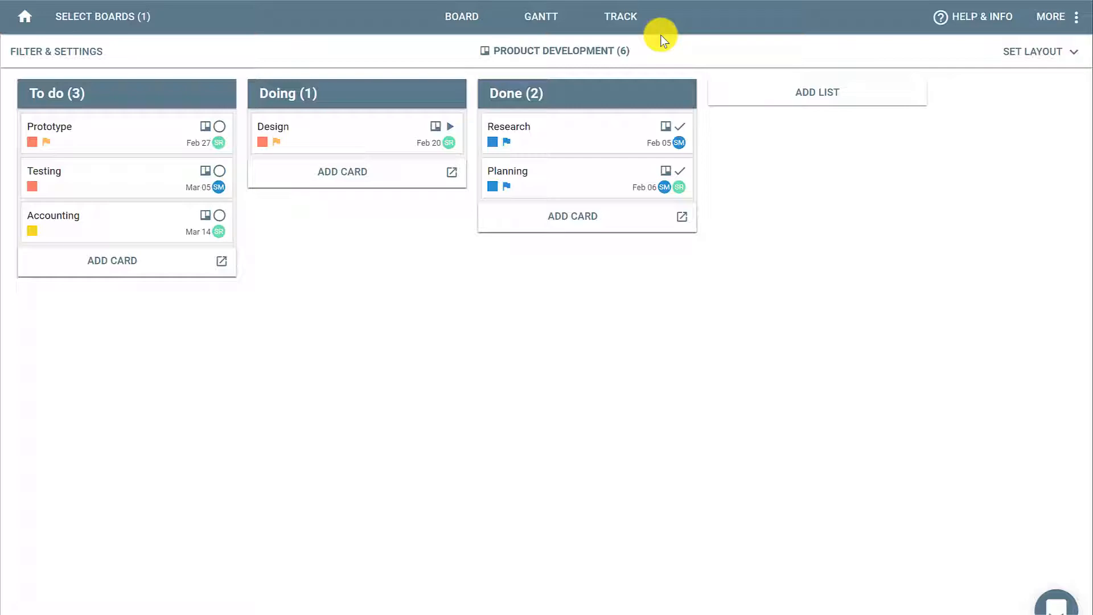
click(548, 137)
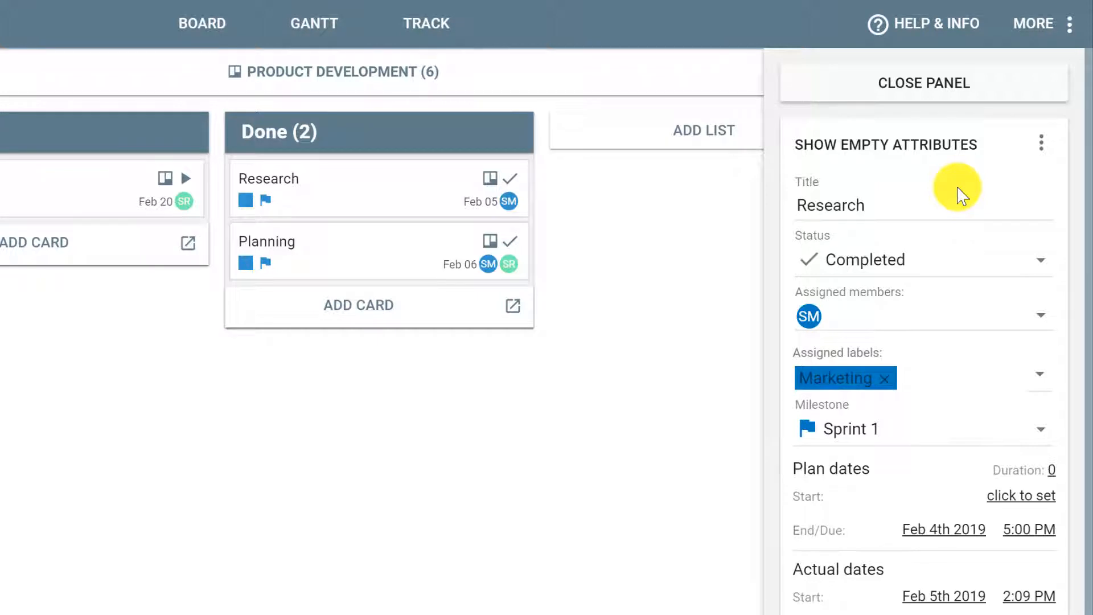
click(891, 145)
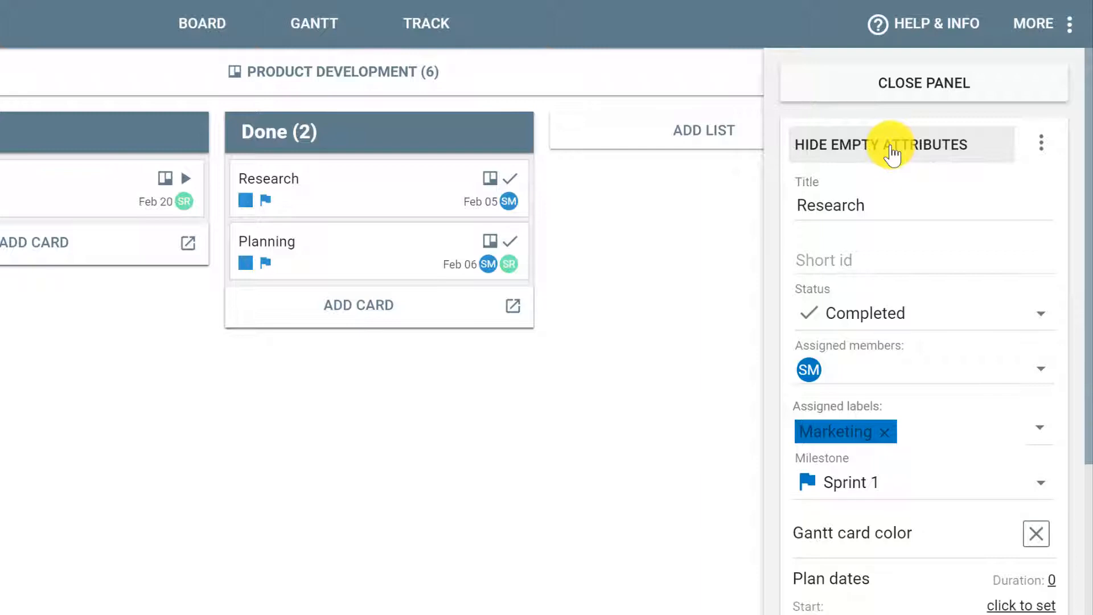
drag(1085, 207, 1090, 393)
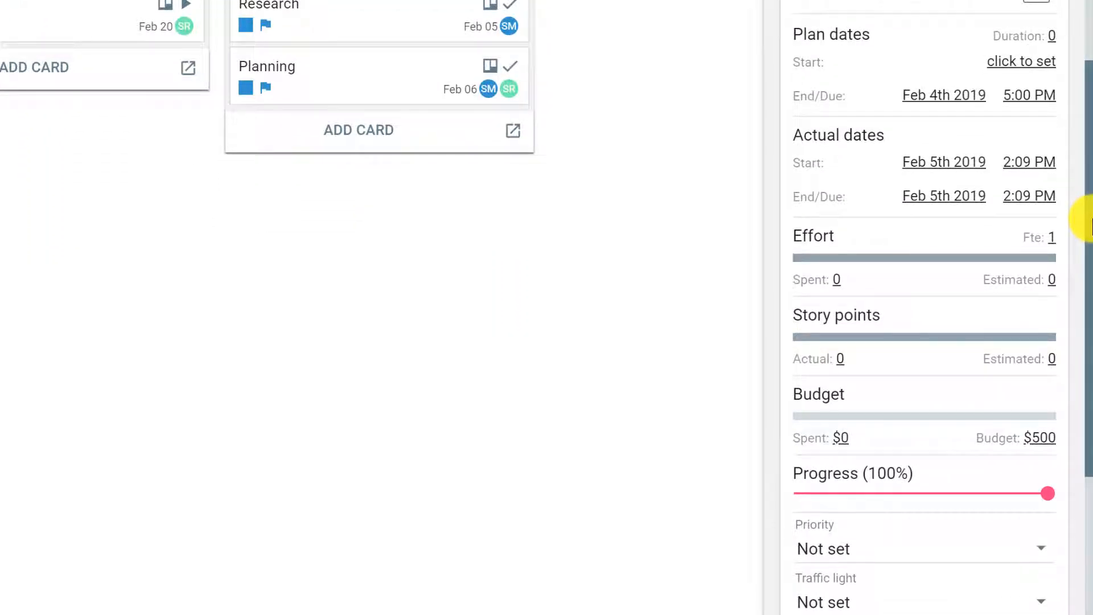
drag(1090, 225, 1086, 399)
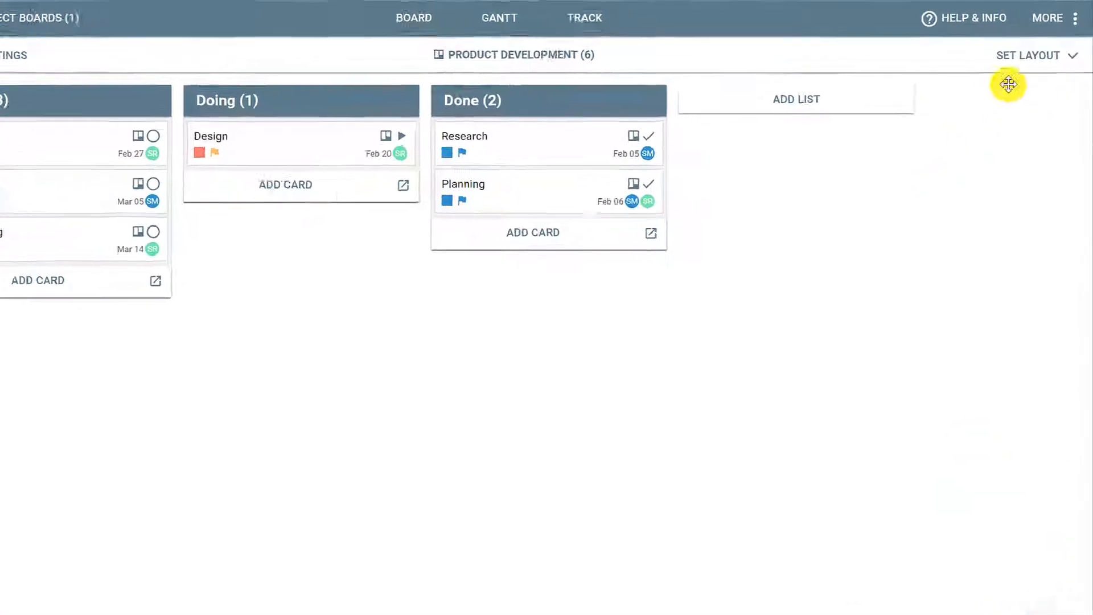
View the board as a list board by member and as a weekly plan.
click(1020, 69)
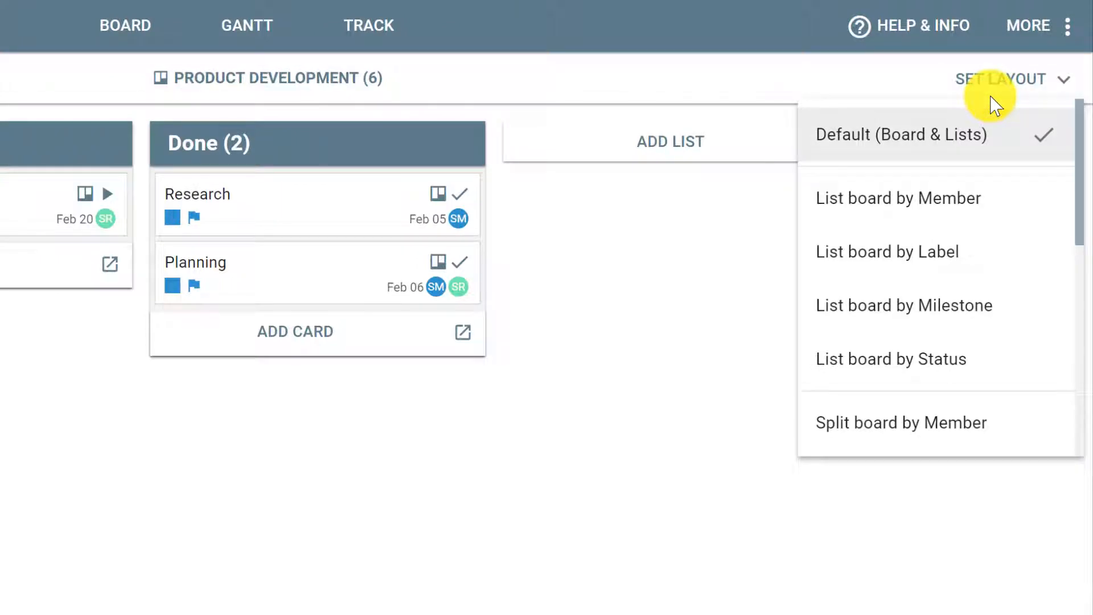
click(895, 213)
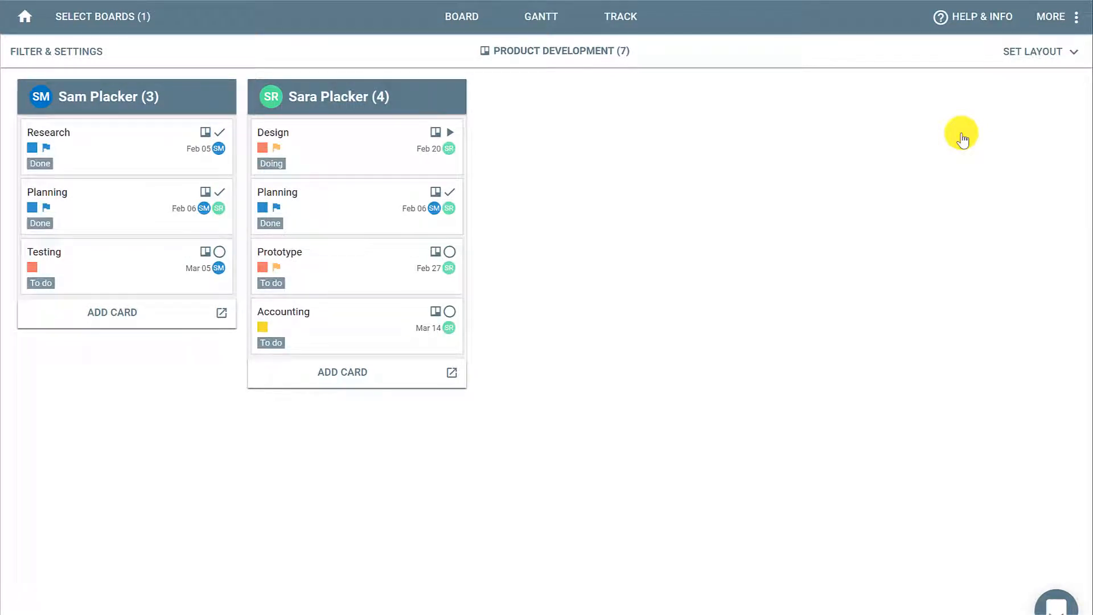
click(1030, 52)
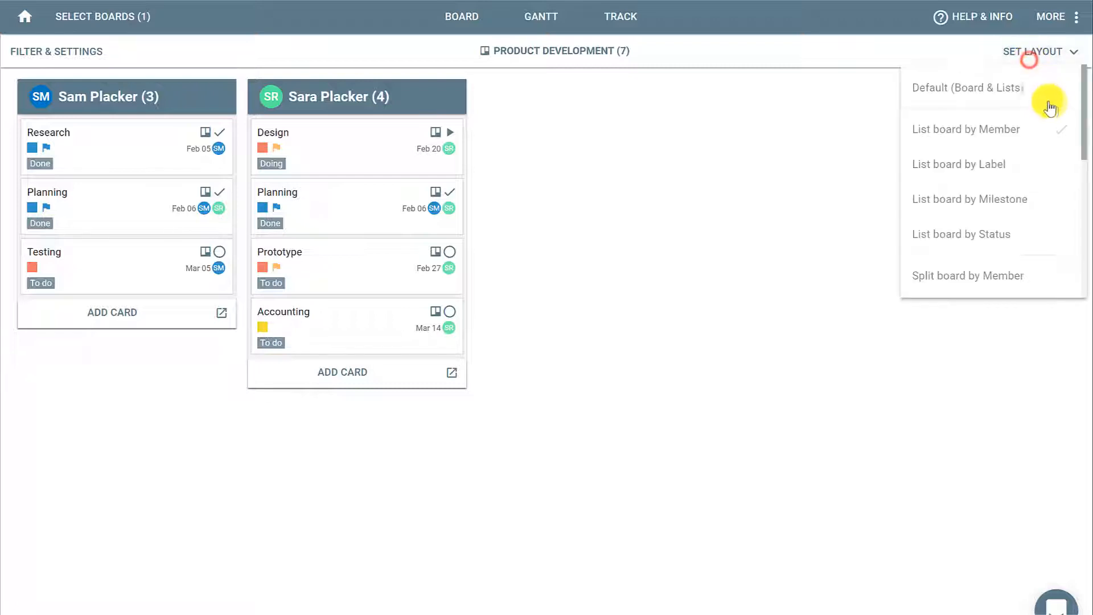
scroll(1049, 102, down, 5)
click(910, 179)
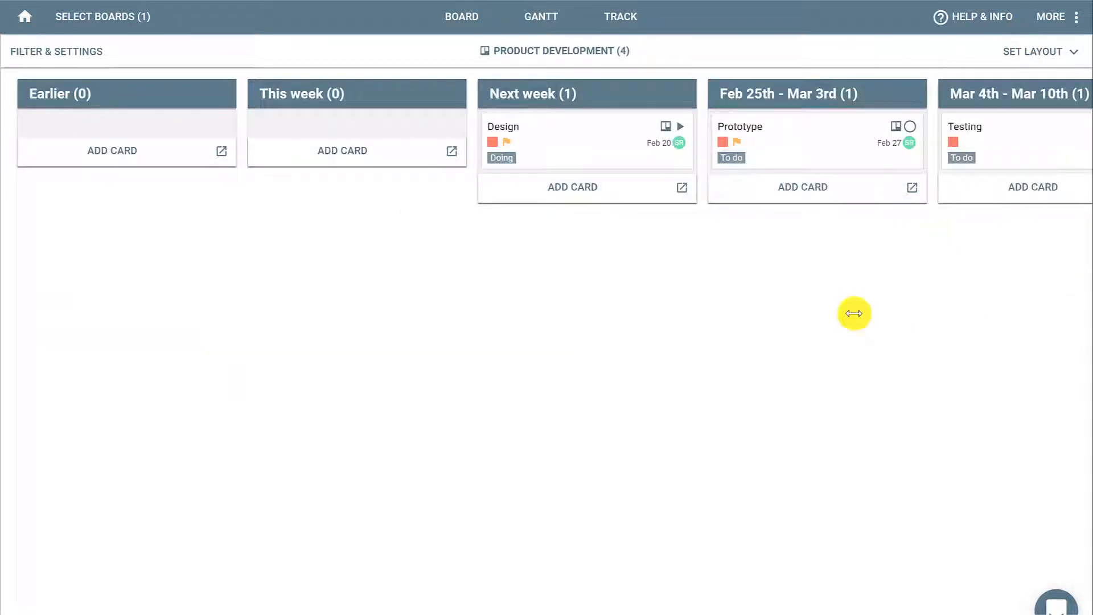
Look through the card filter and board layout settings, and open the additional board options.
click(57, 49)
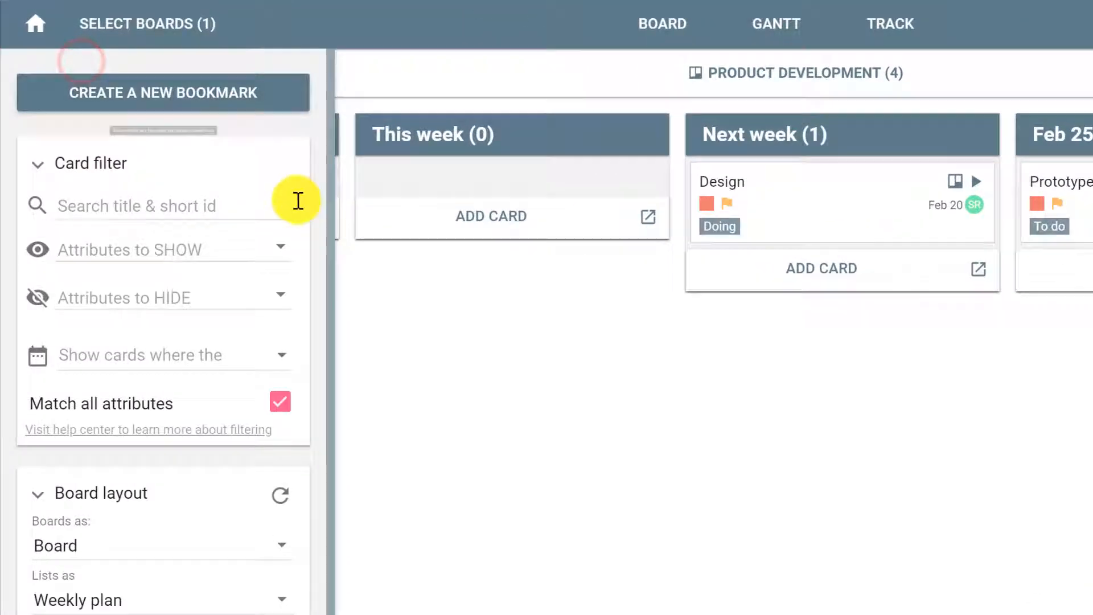
drag(335, 234, 358, 370)
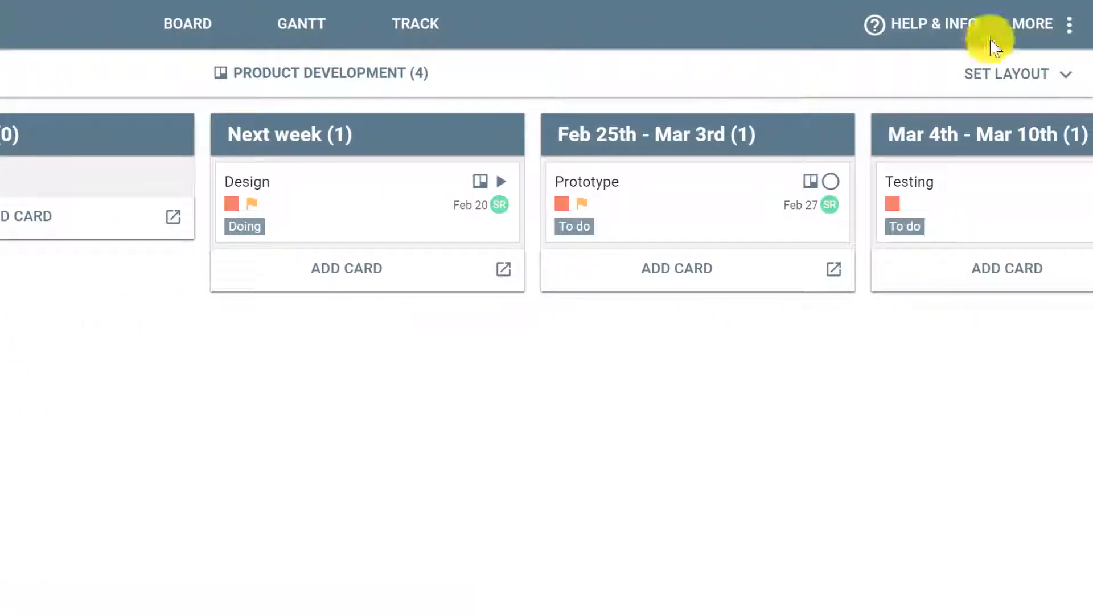
click(1041, 23)
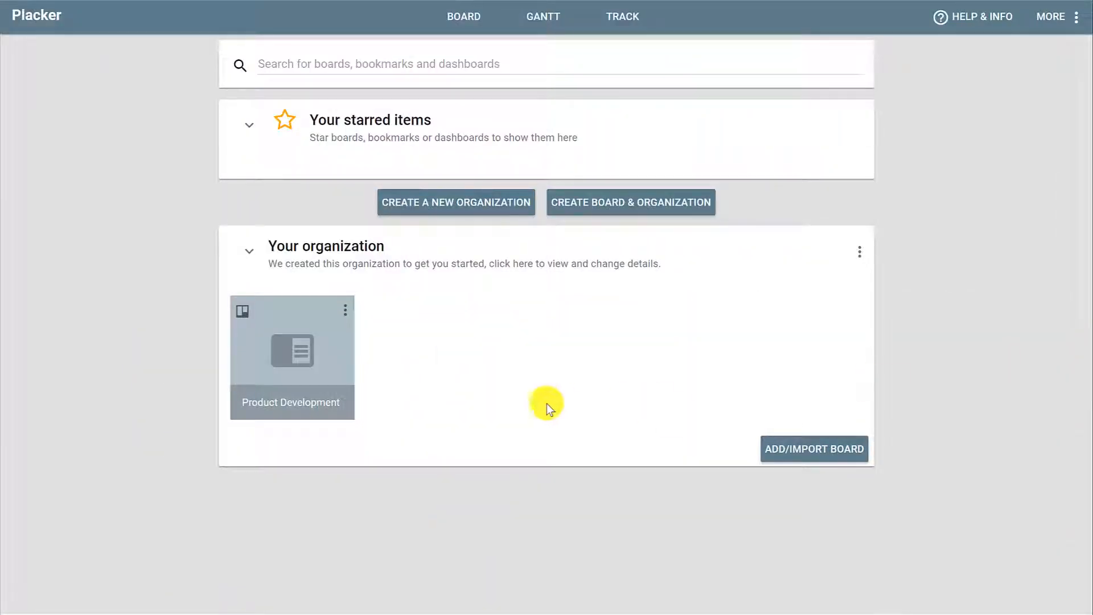
Show the Product Development board as a Gantt chart with cards ordered by start date without lists.
click(287, 357)
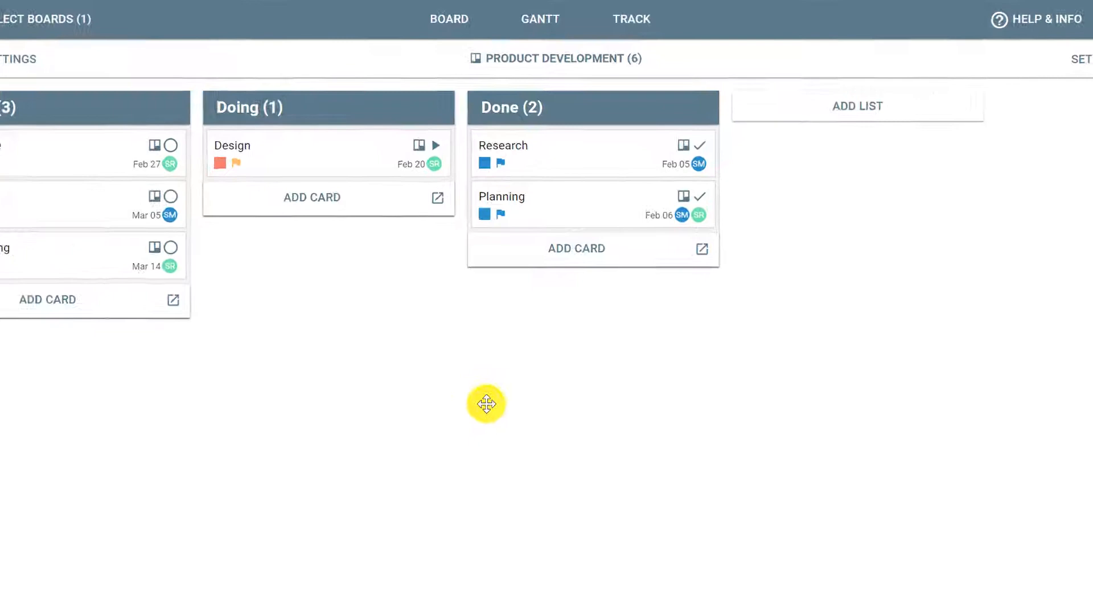
click(524, 23)
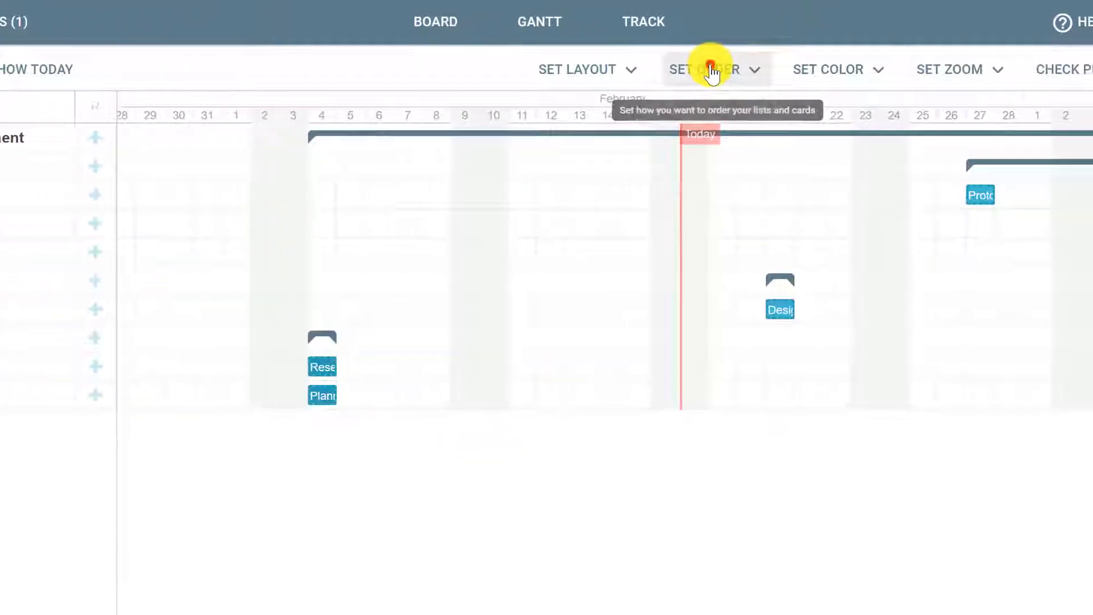
click(711, 70)
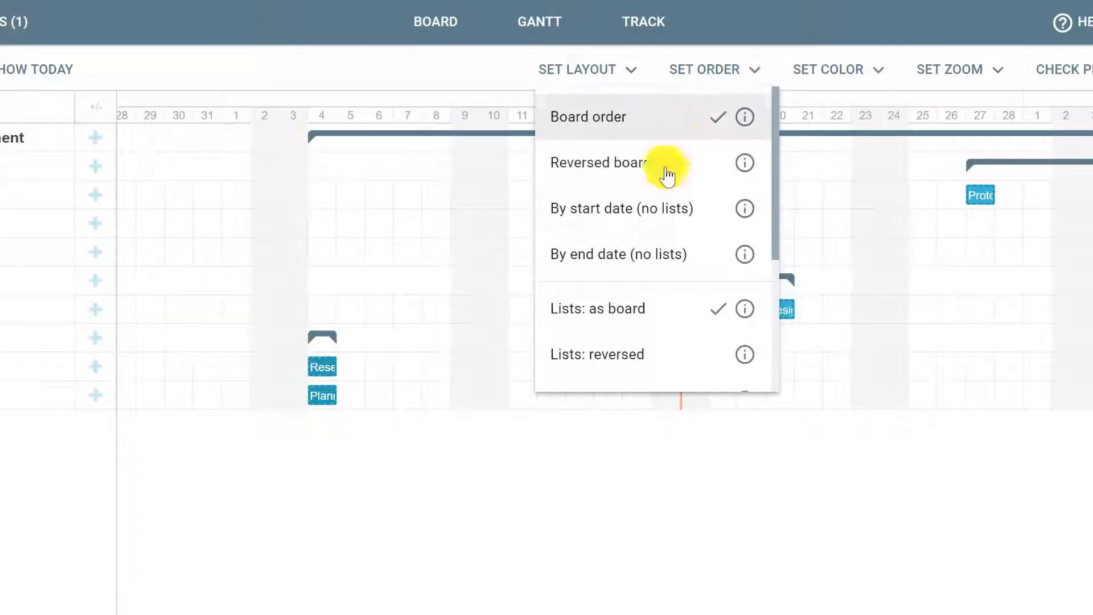
click(653, 214)
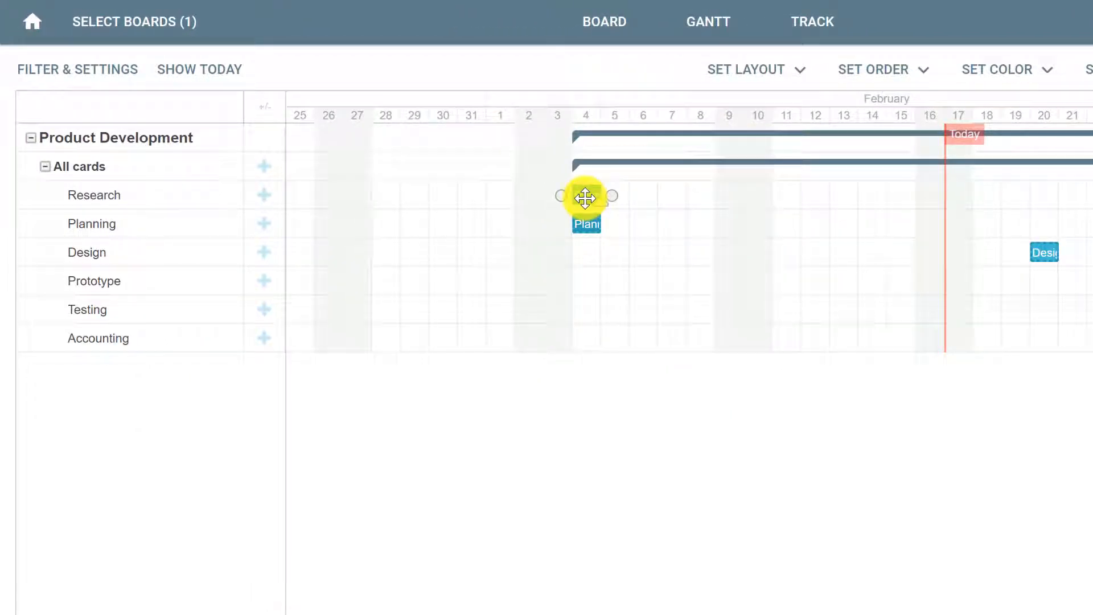
Schedule the Research card from Feb 5 to Feb 8 on the Gantt chart and open its details.
drag(585, 193, 713, 195)
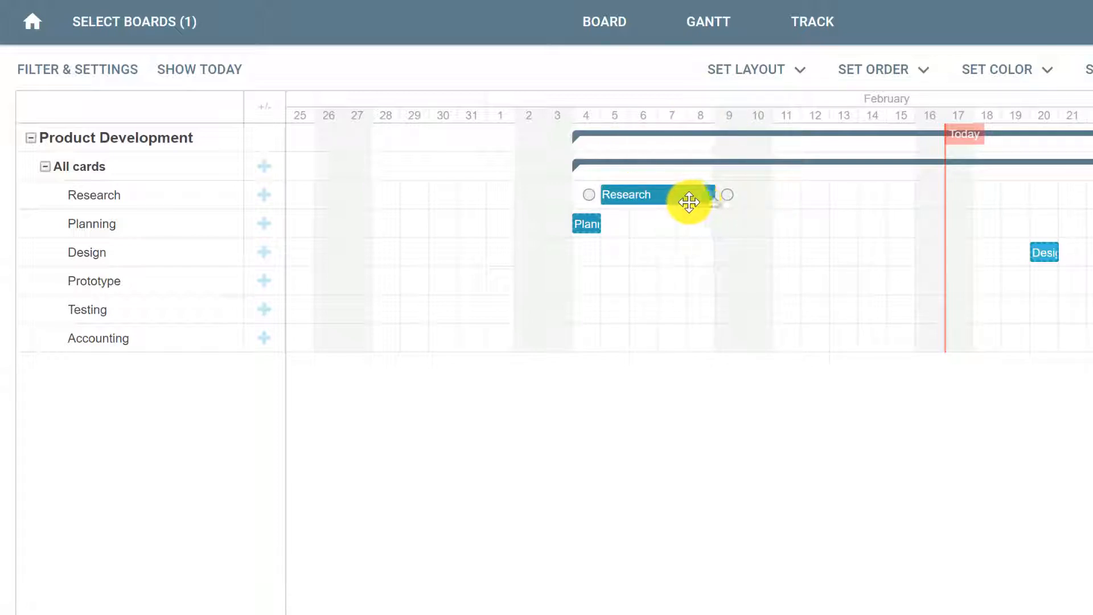
click(660, 196)
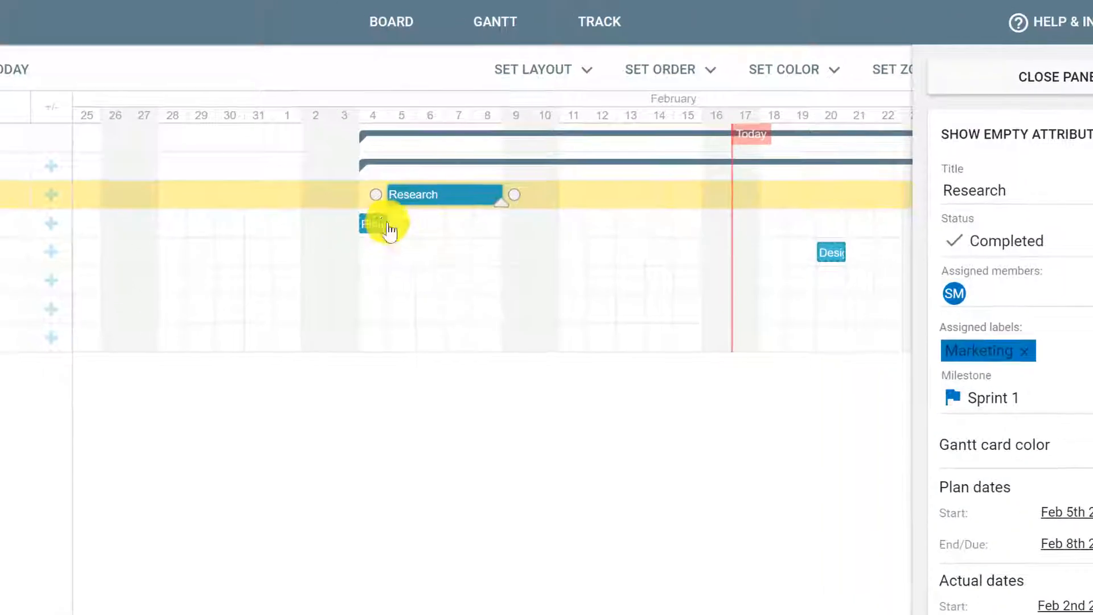
Move the Planning card's start to Feb 6 and set its planned end date to Feb 9, 2019, updating the duration.
mouse_move(249, 131)
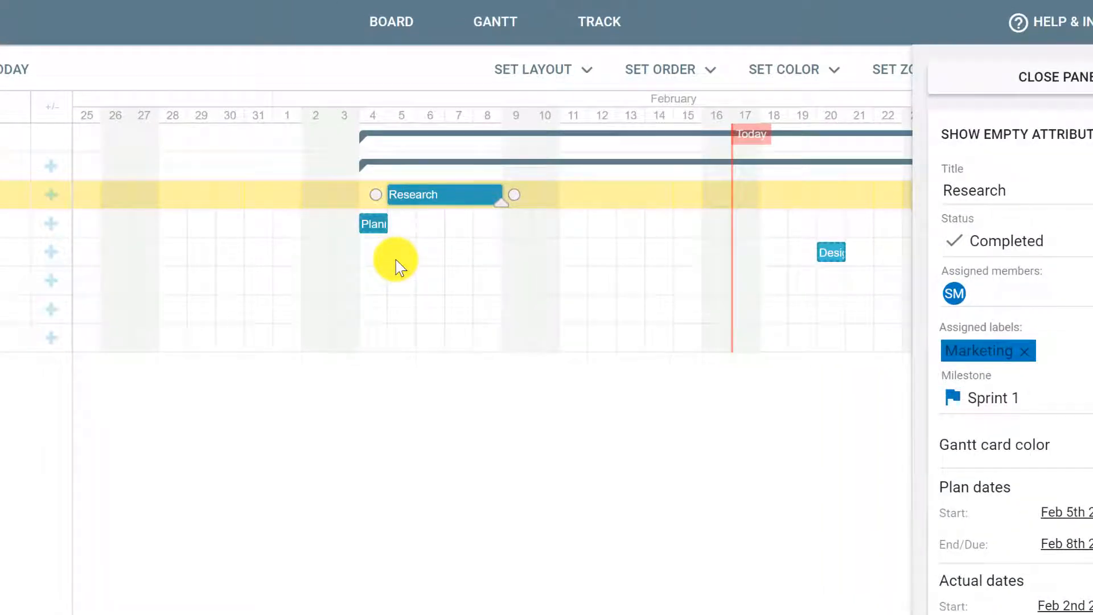
drag(371, 222, 429, 225)
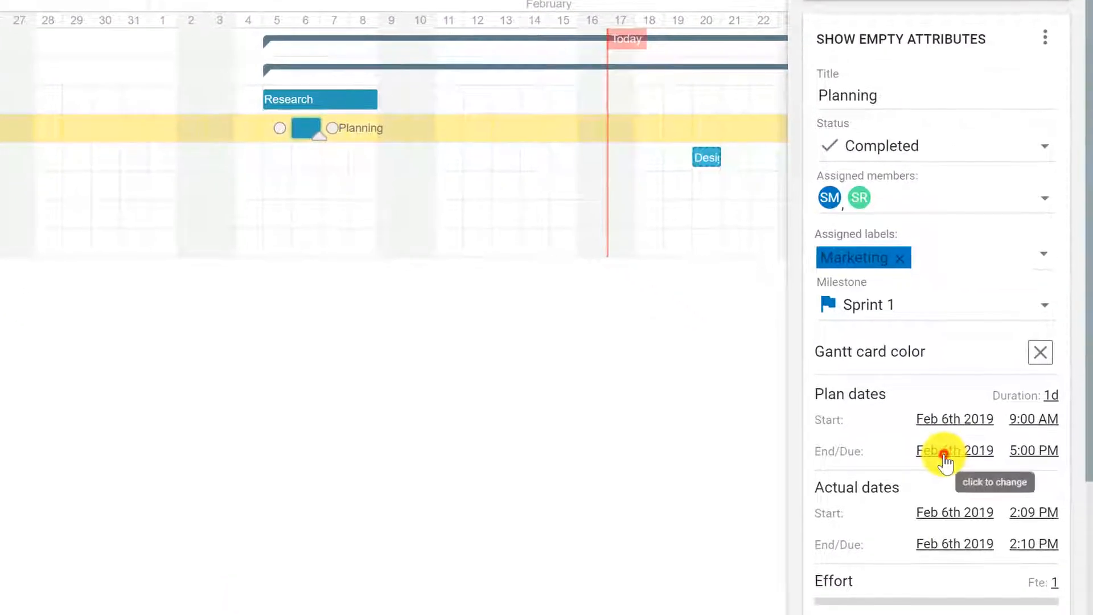
click(1067, 544)
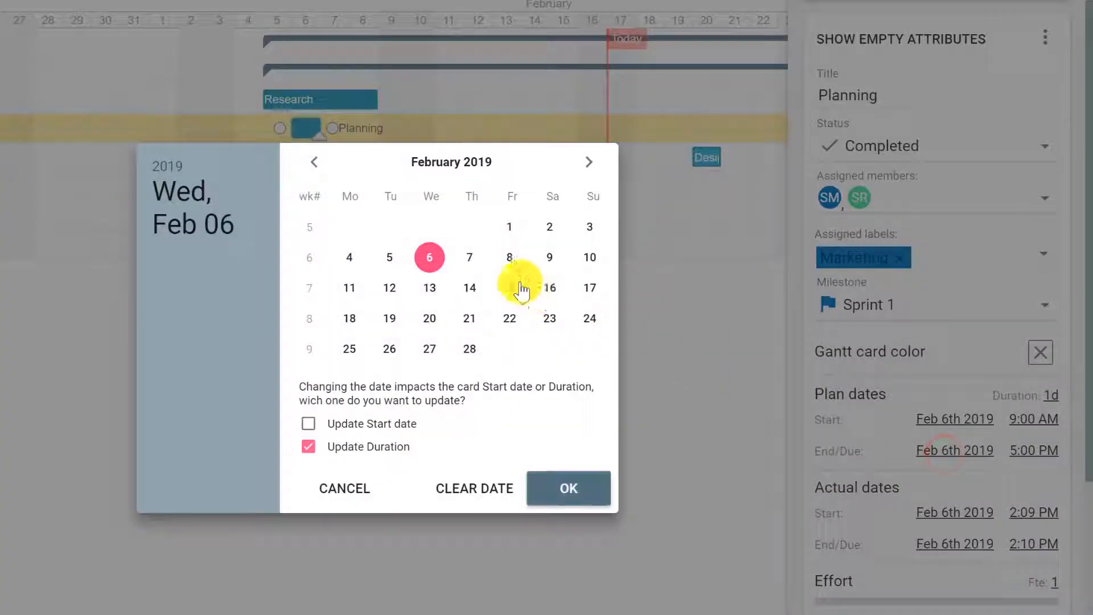
click(548, 258)
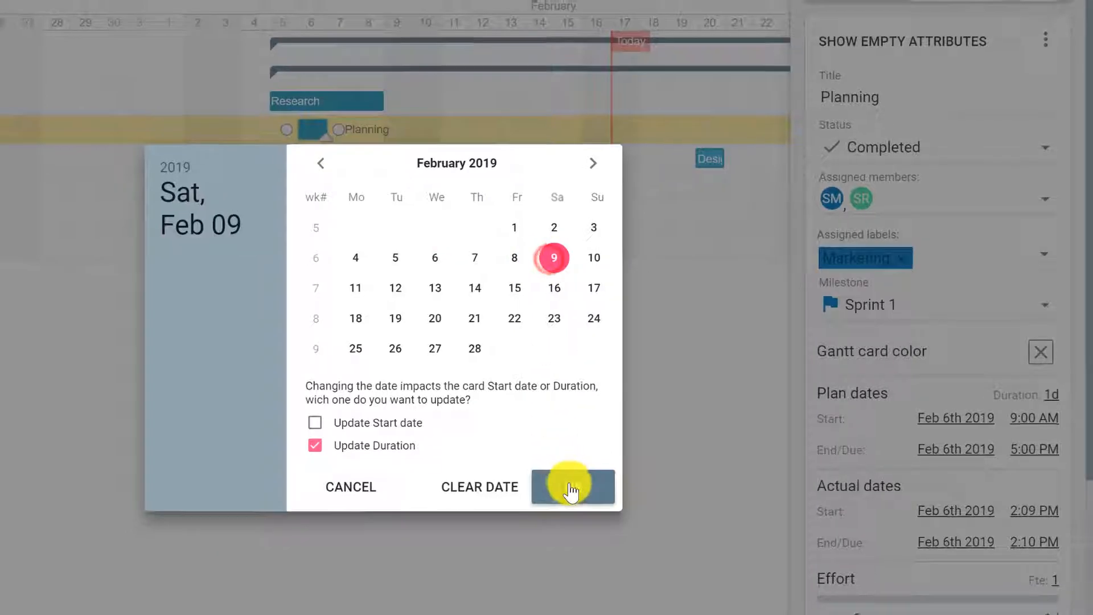
click(569, 488)
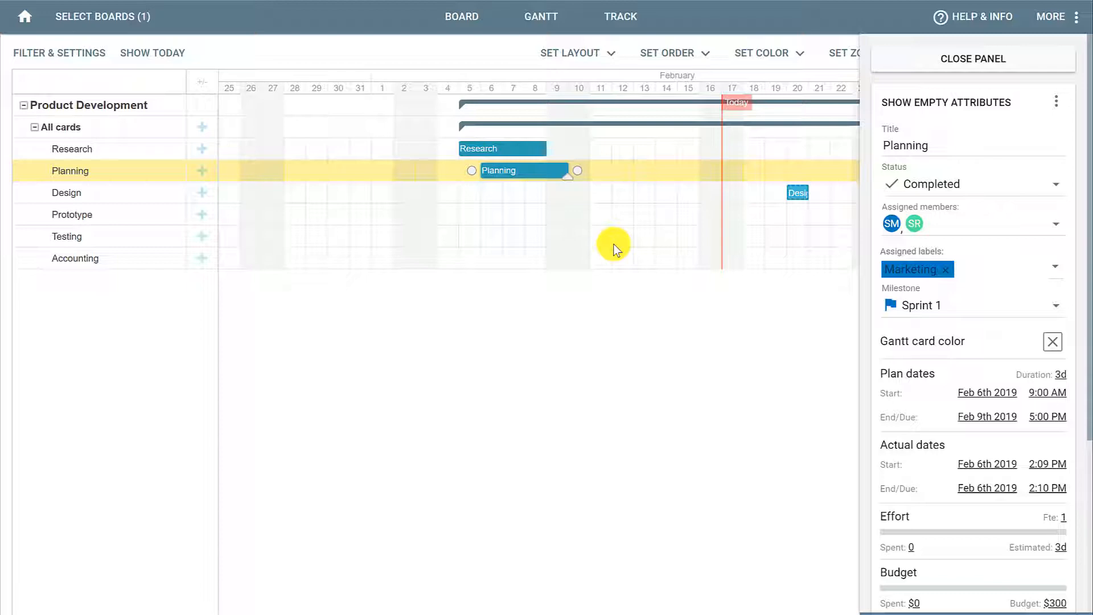
Schedule the Design card from Feb 11 to Feb 20, 2019 on the Gantt chart.
mouse_move(798, 194)
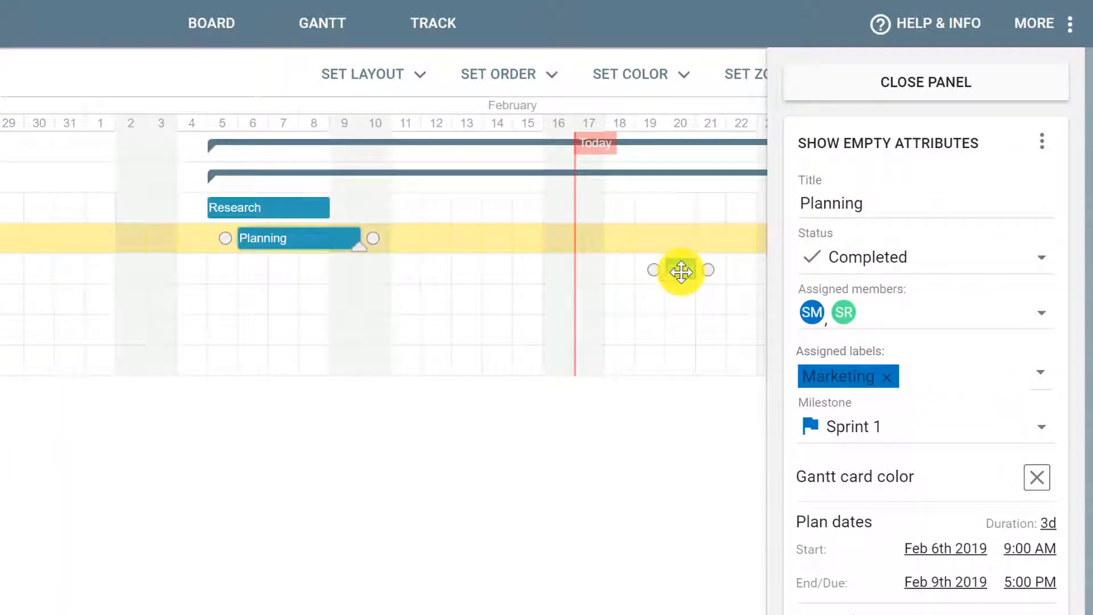
drag(680, 271, 423, 274)
drag(587, 278, 695, 288)
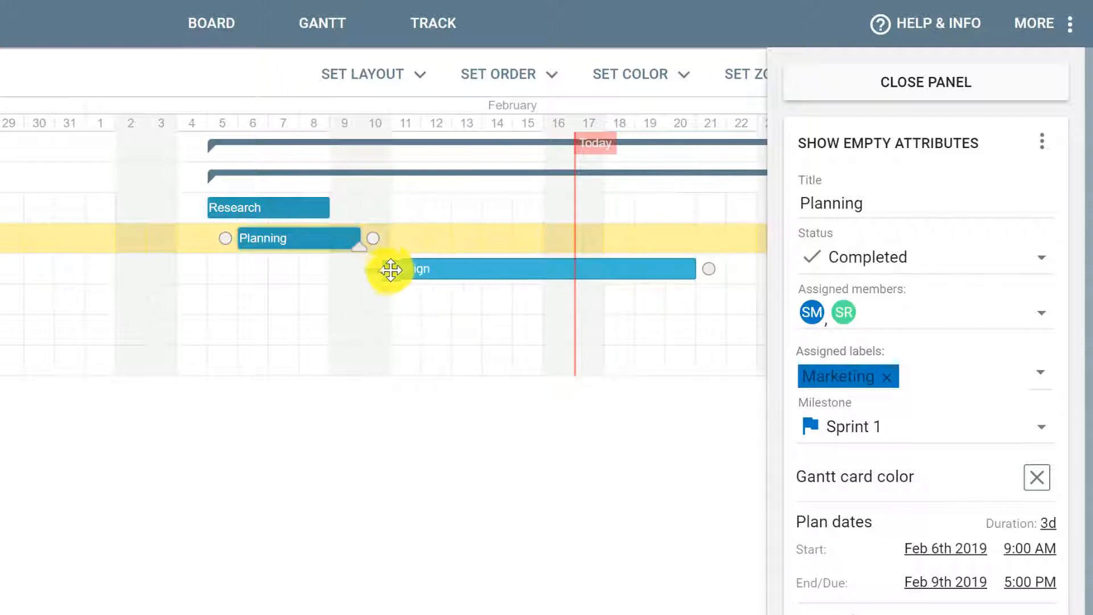
Set the Design card's progress to 60% on its Gantt bar and check it in the card's details.
drag(390, 281, 575, 281)
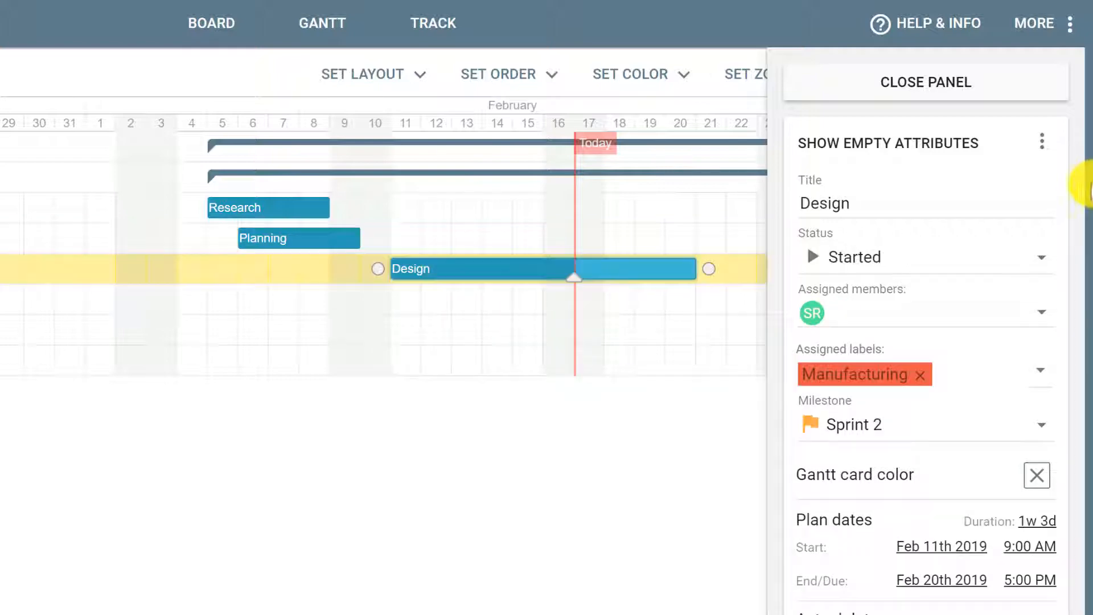
drag(1089, 186, 1091, 235)
scroll(1088, 273, down, 10)
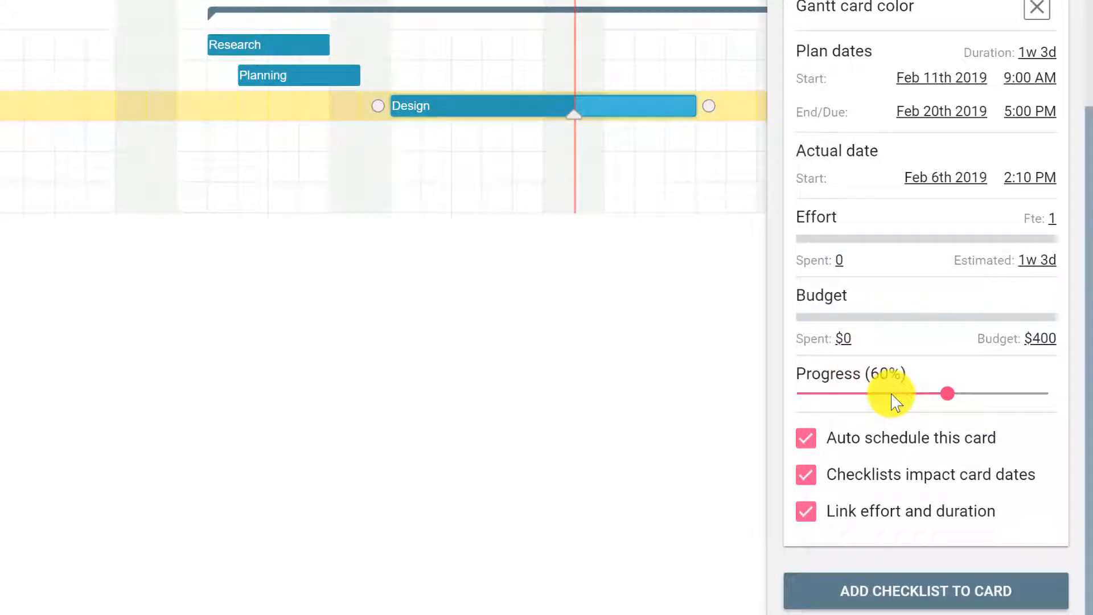
Mark the Design card as completed by changing its status in the card details.
scroll(1080, 281, up, 10)
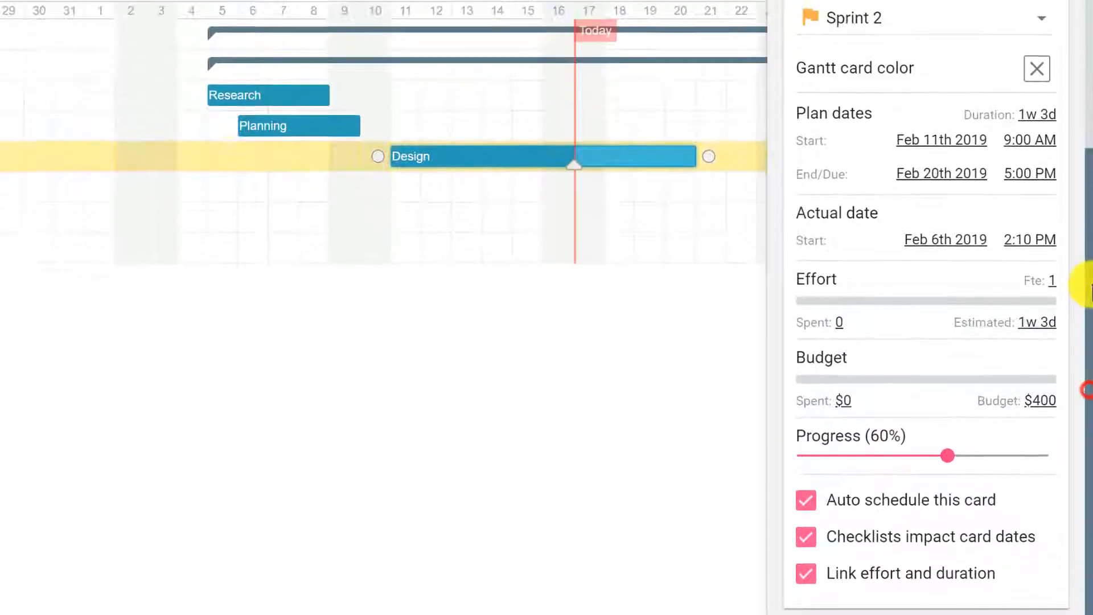
click(907, 178)
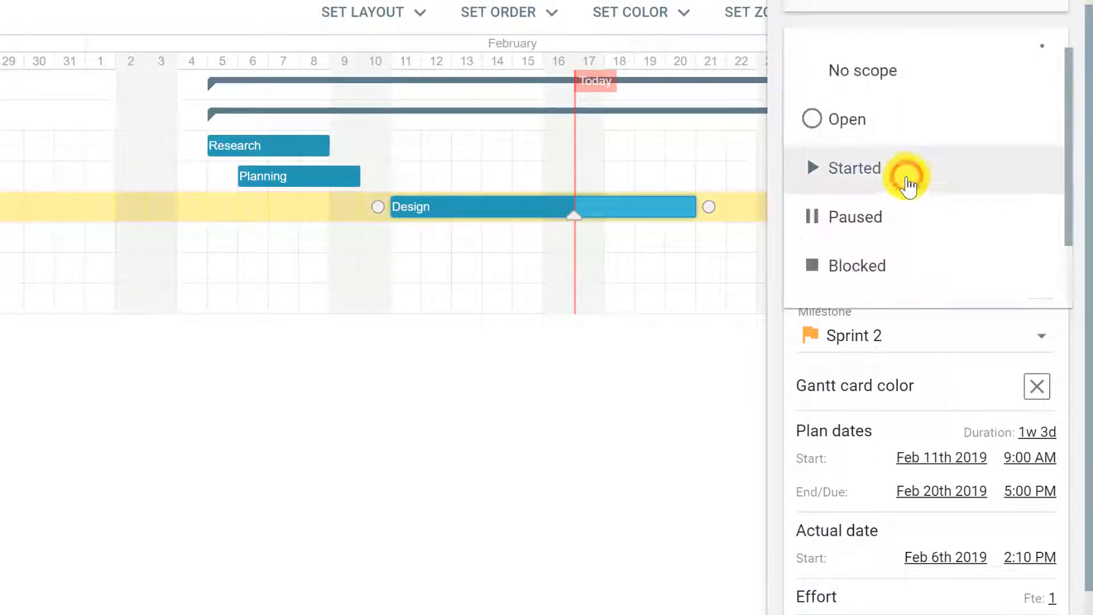
scroll(903, 228, down, 2)
click(903, 234)
scroll(1089, 403, down, 5)
scroll(1087, 406, down, 3)
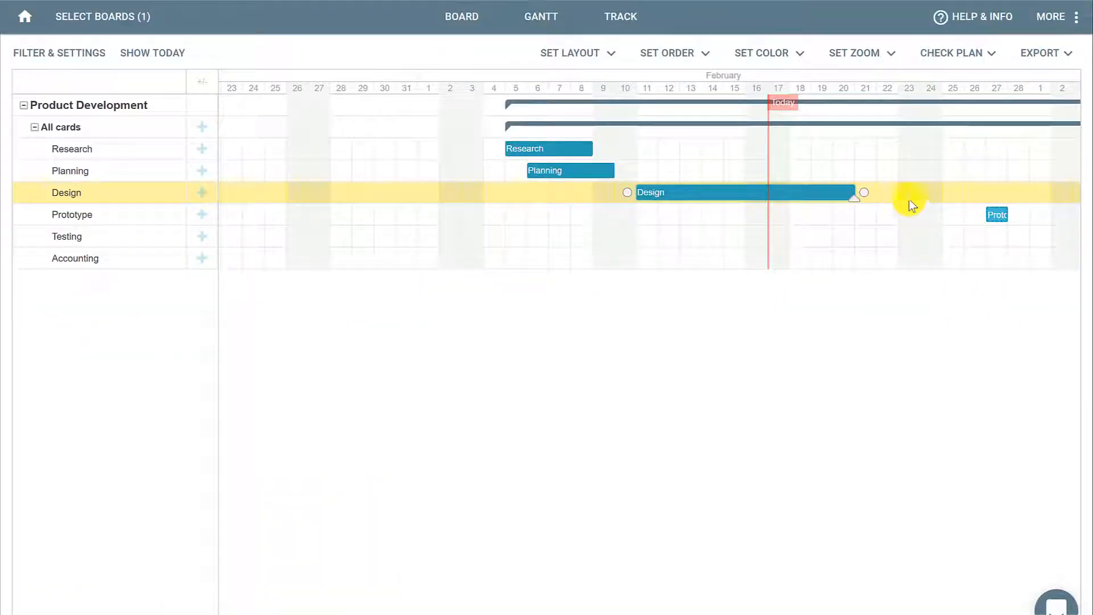
View the Gantt chart at the Quarter and Week zoom levels, finishing with it fitted to the project dates.
click(853, 54)
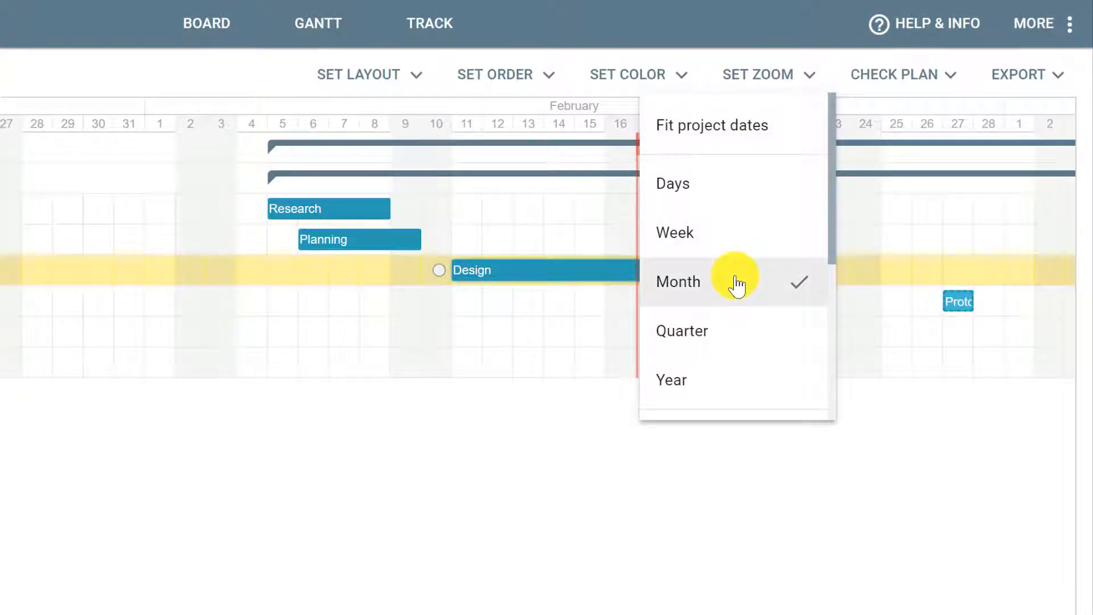
click(739, 333)
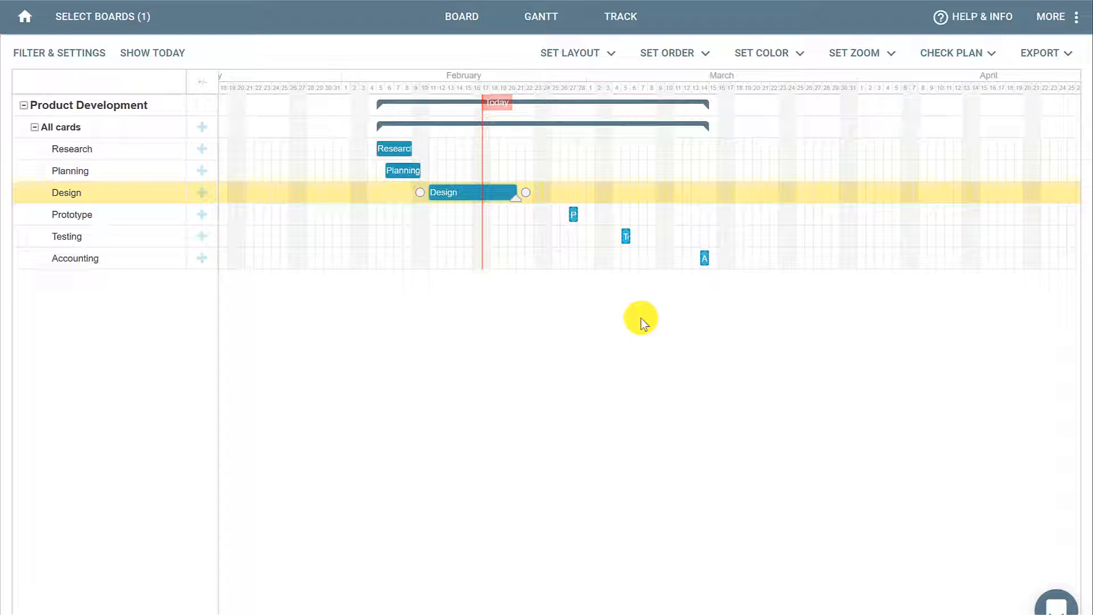
click(869, 51)
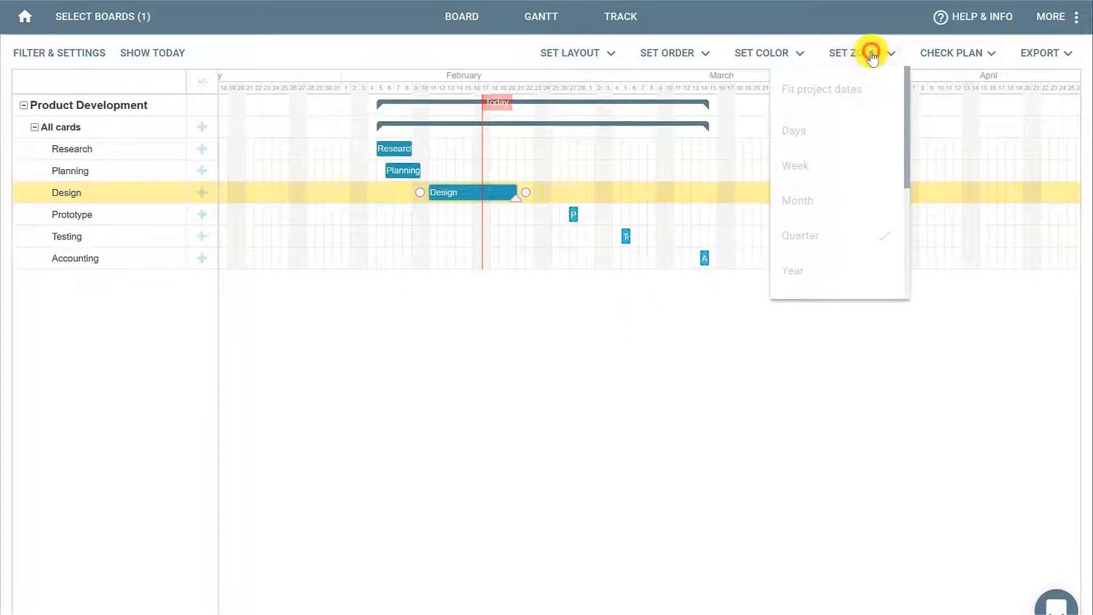
click(829, 165)
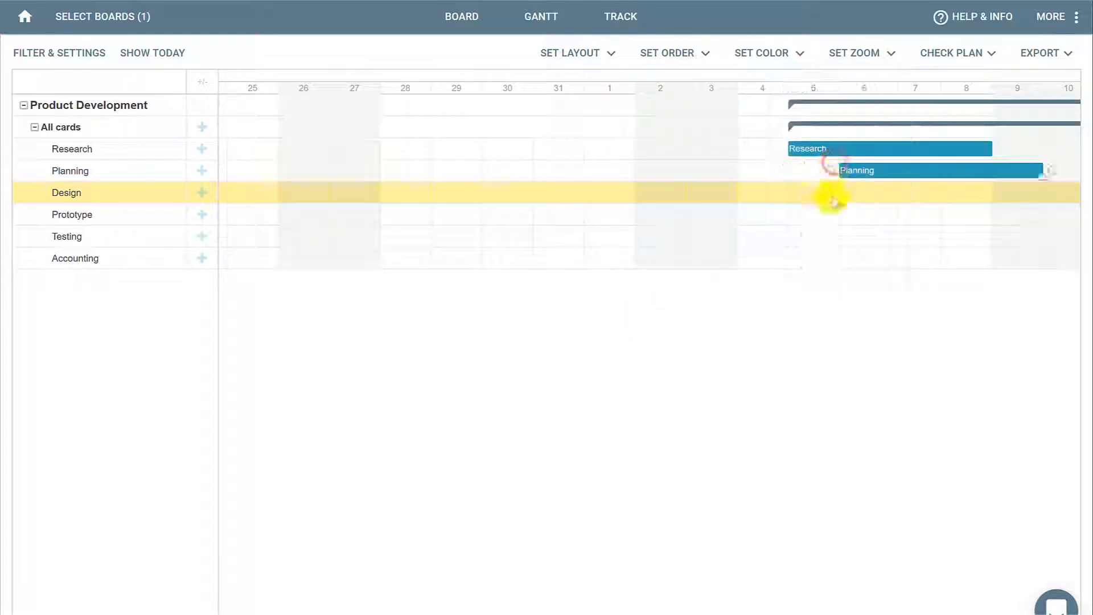
click(850, 53)
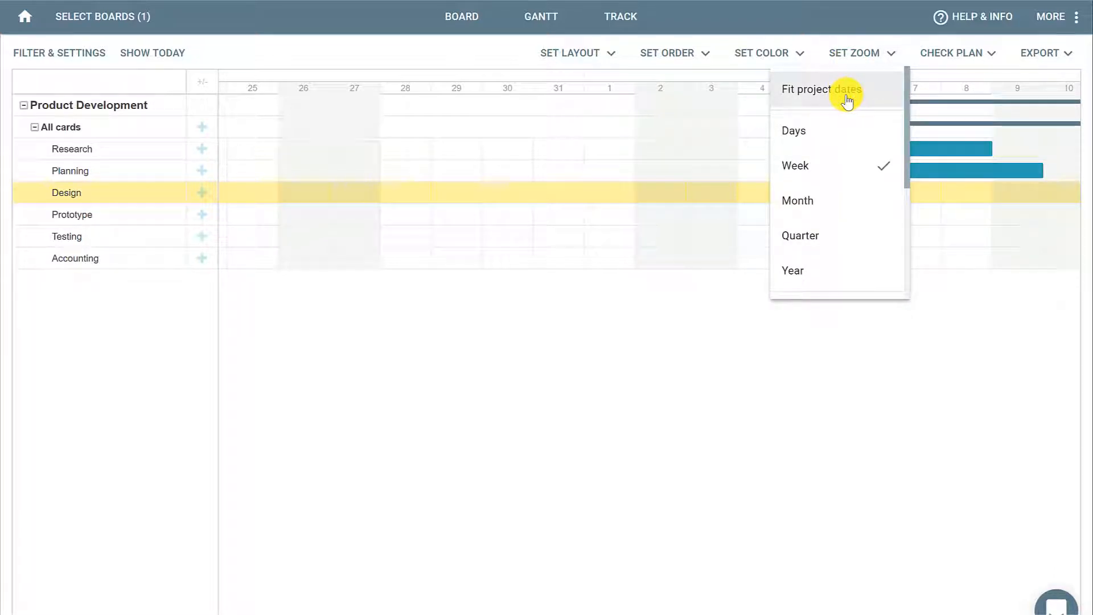
click(847, 98)
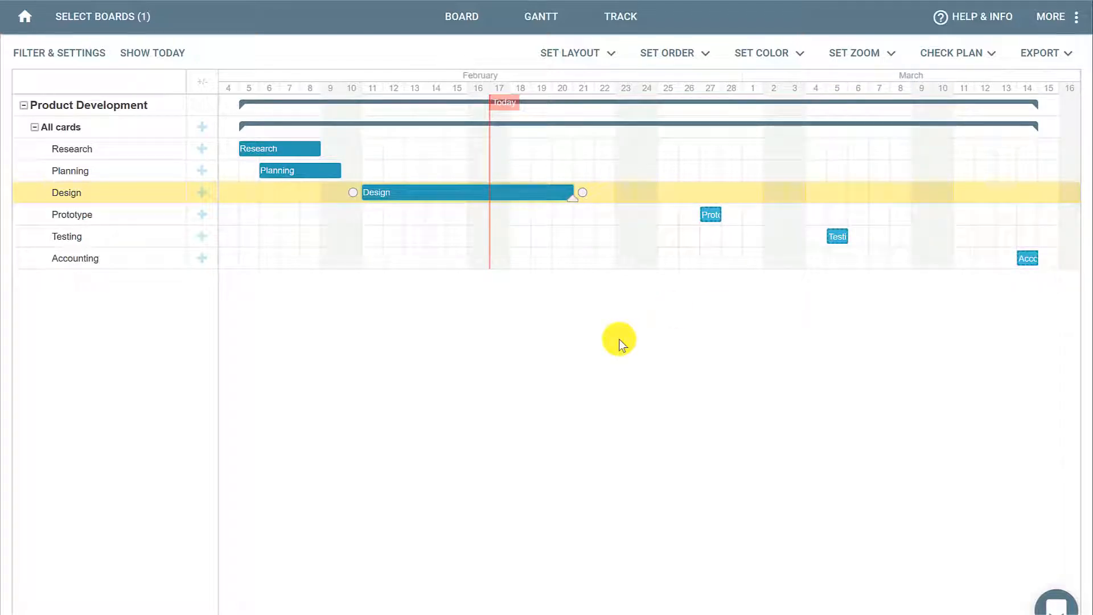
Turn on the week scale in the Gantt chart scale settings and refresh the chart with the saved changes.
click(57, 52)
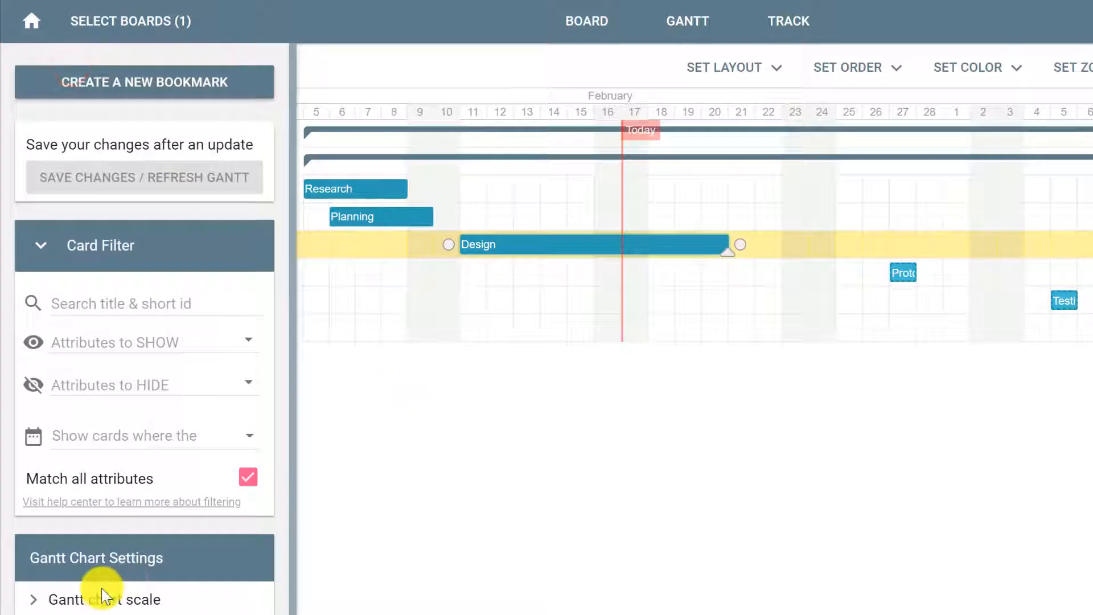
scroll(156, 518, down, 3)
click(137, 407)
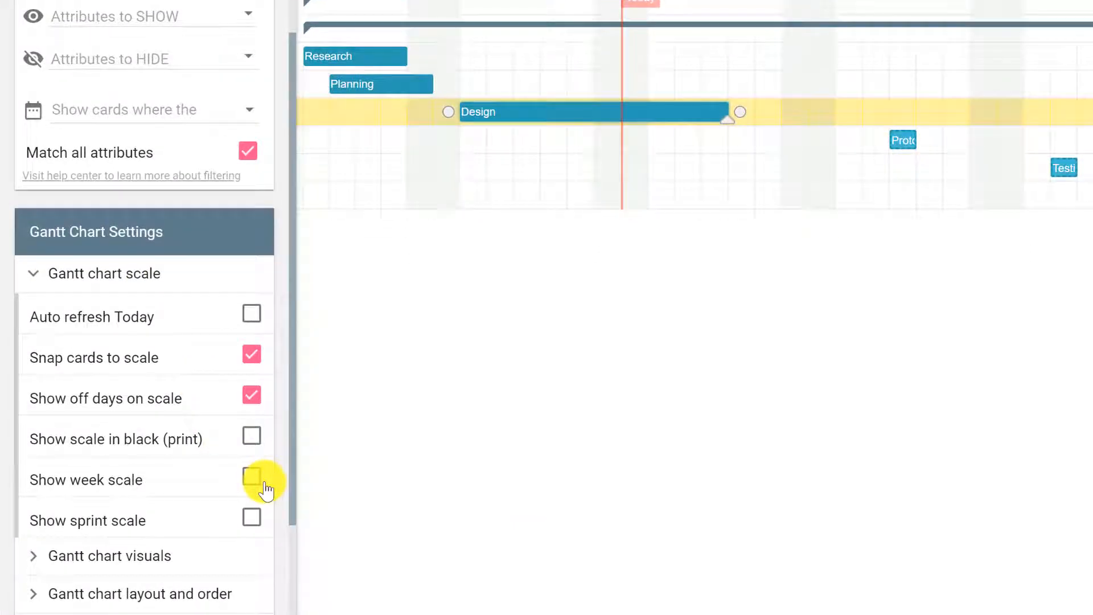
click(253, 478)
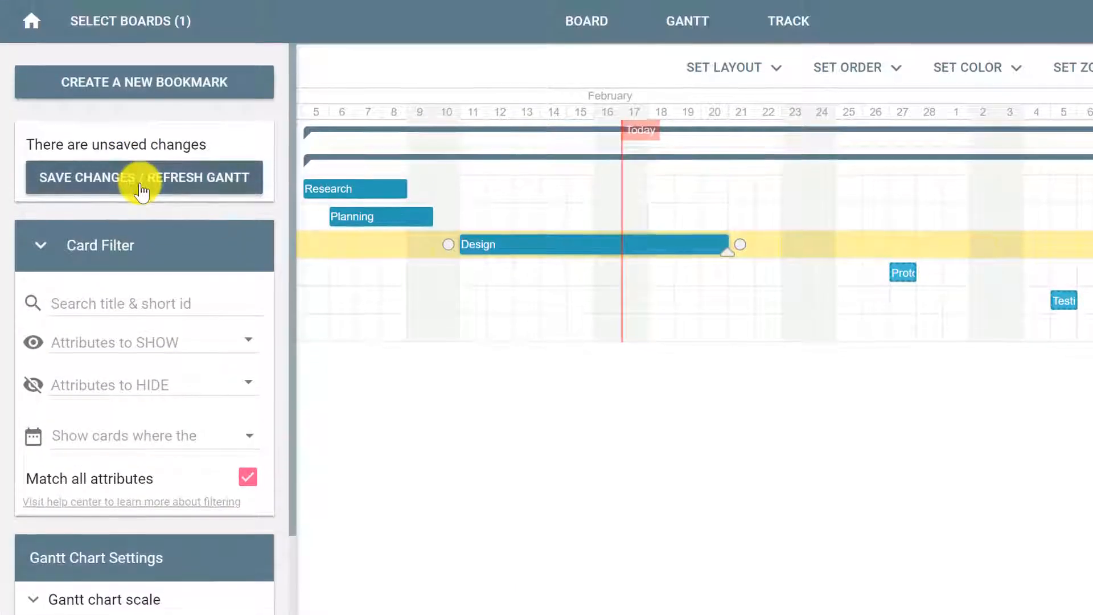
click(142, 187)
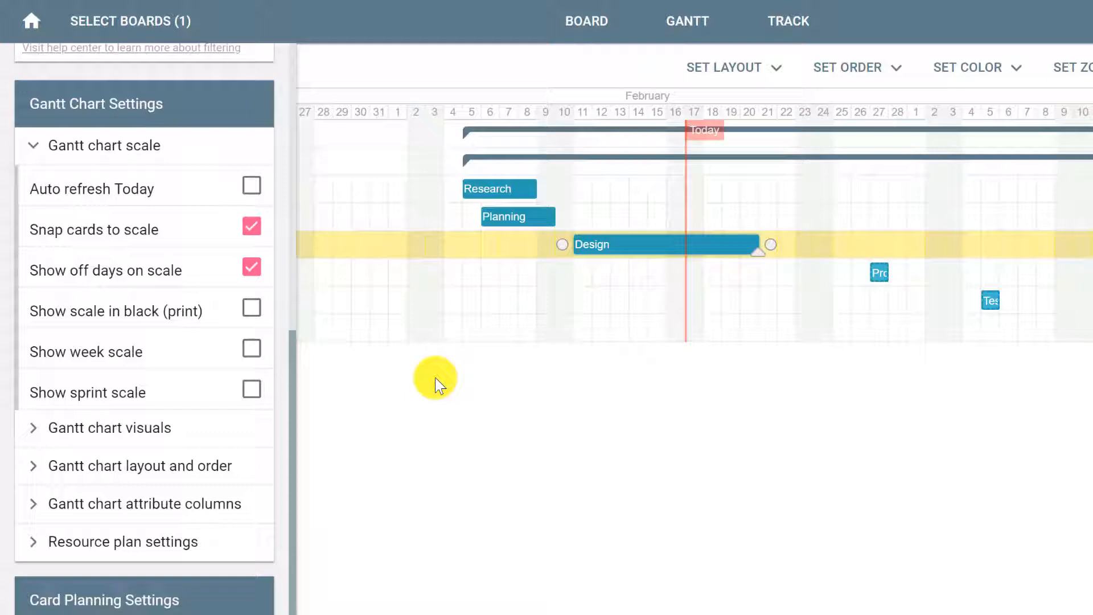
Enable Auto refresh Today in the Gantt chart scale settings and save the changes.
click(249, 187)
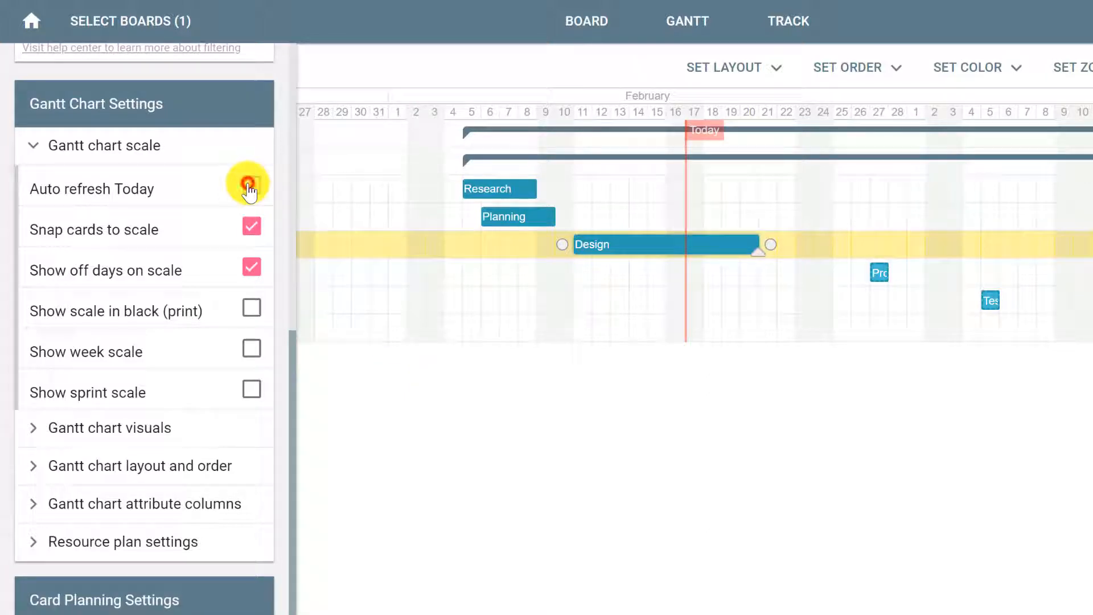
scroll(239, 171, up, 7)
click(219, 146)
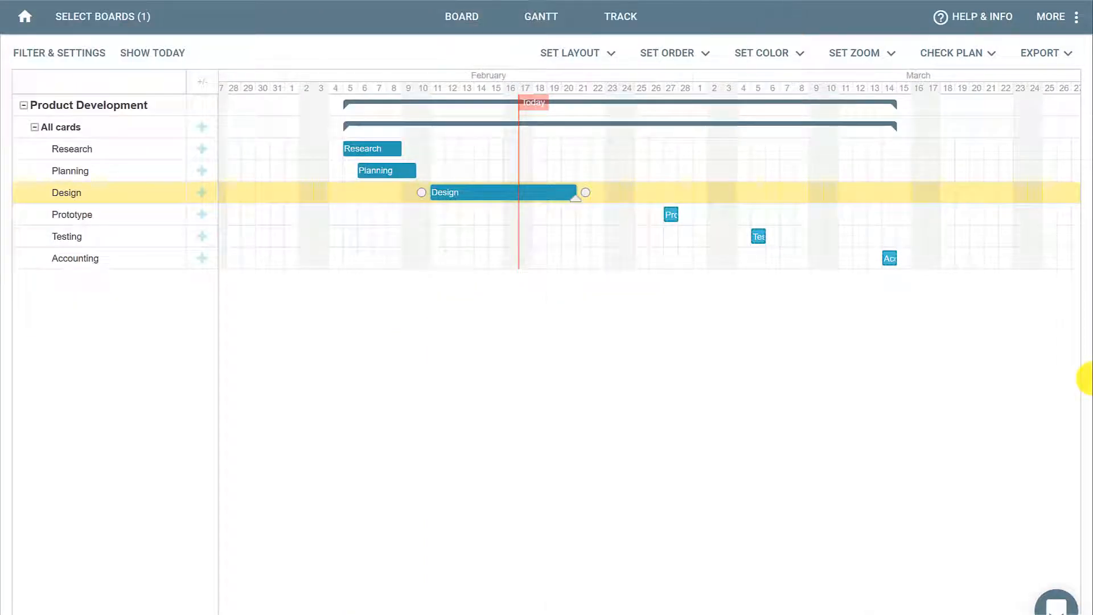
Group the Gantt cards with the List by Label layout, followed by the List by Member layout.
click(570, 55)
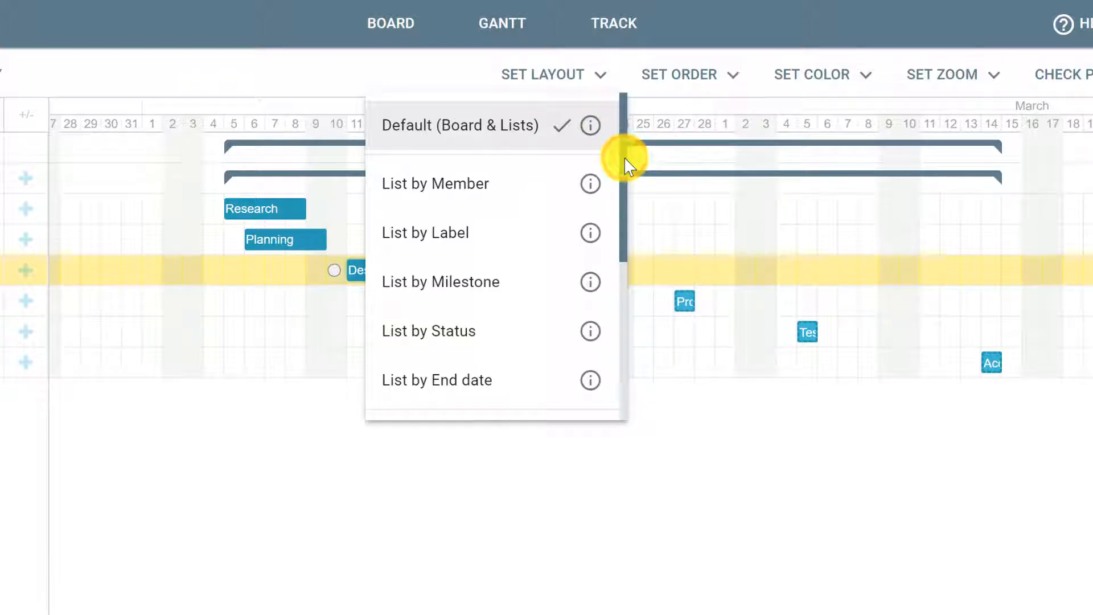
drag(625, 159, 626, 171)
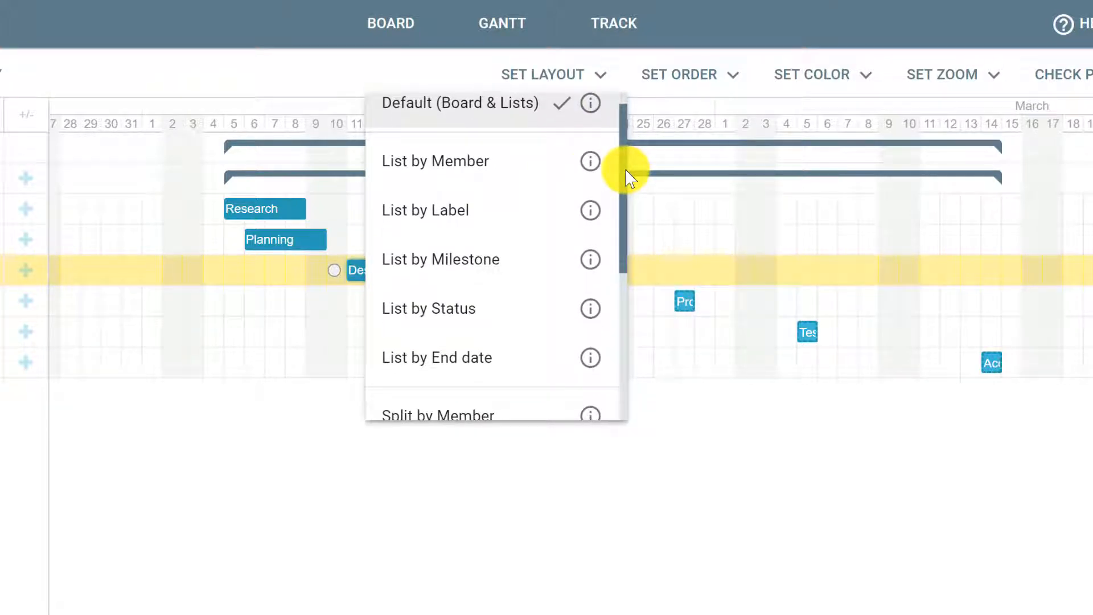
click(464, 211)
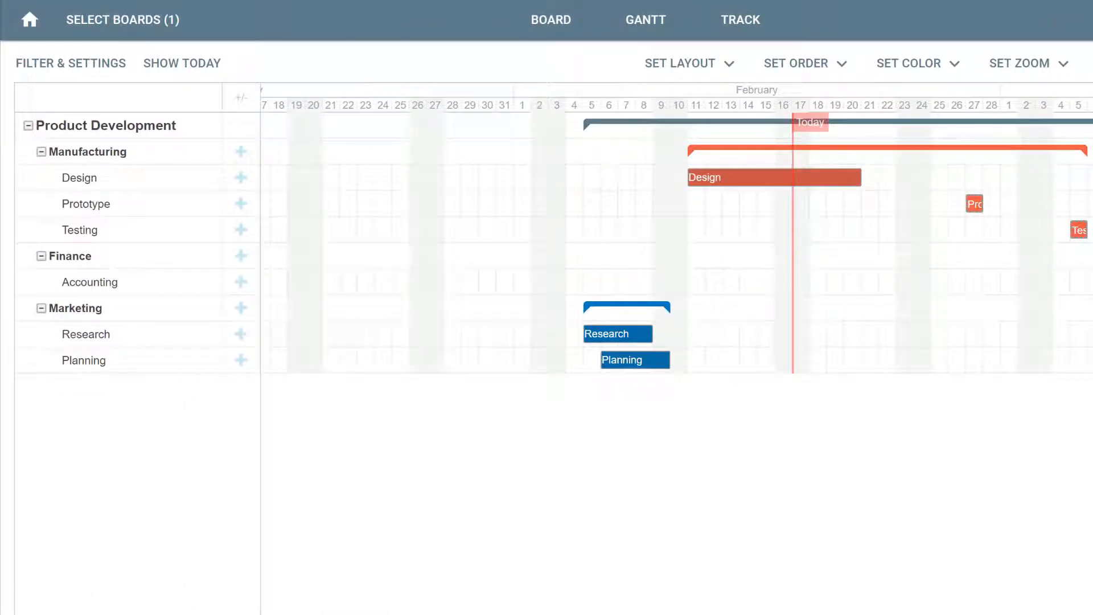
scroll(677, 228, right, 2)
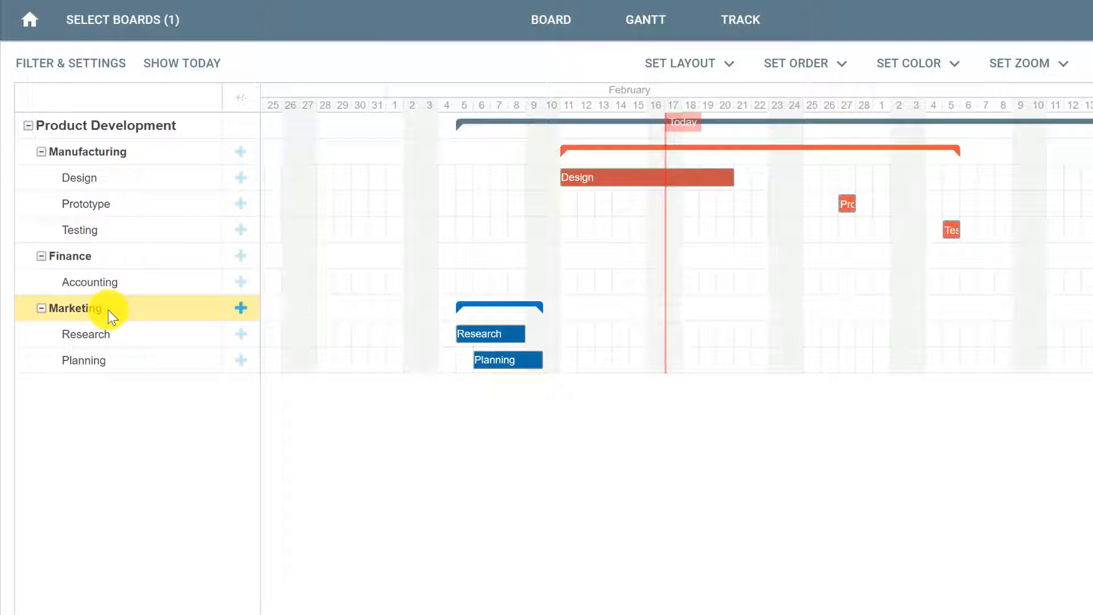
click(673, 65)
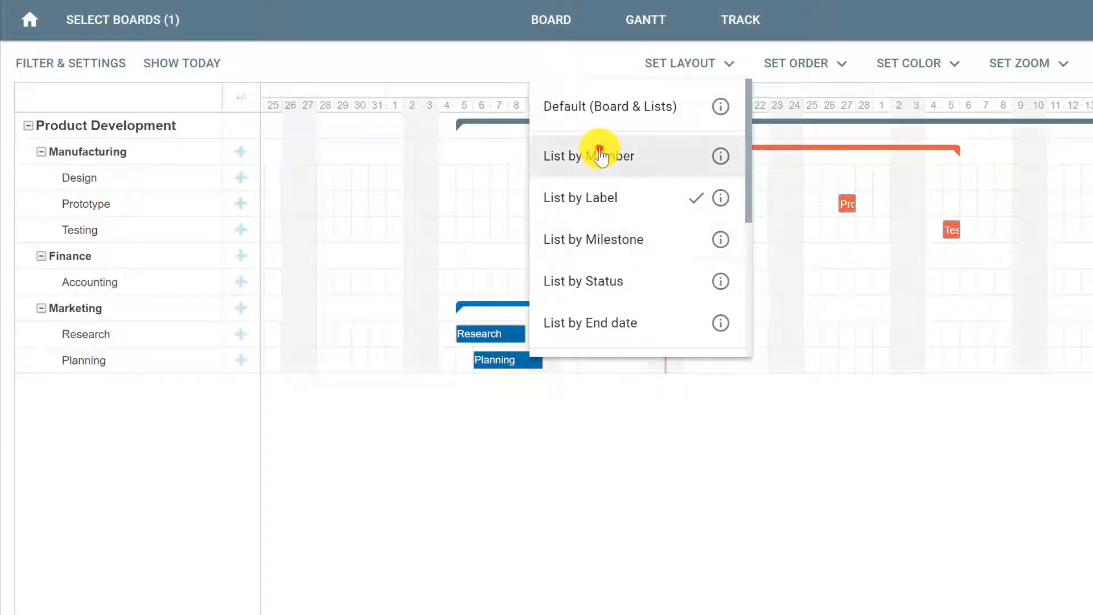
click(601, 158)
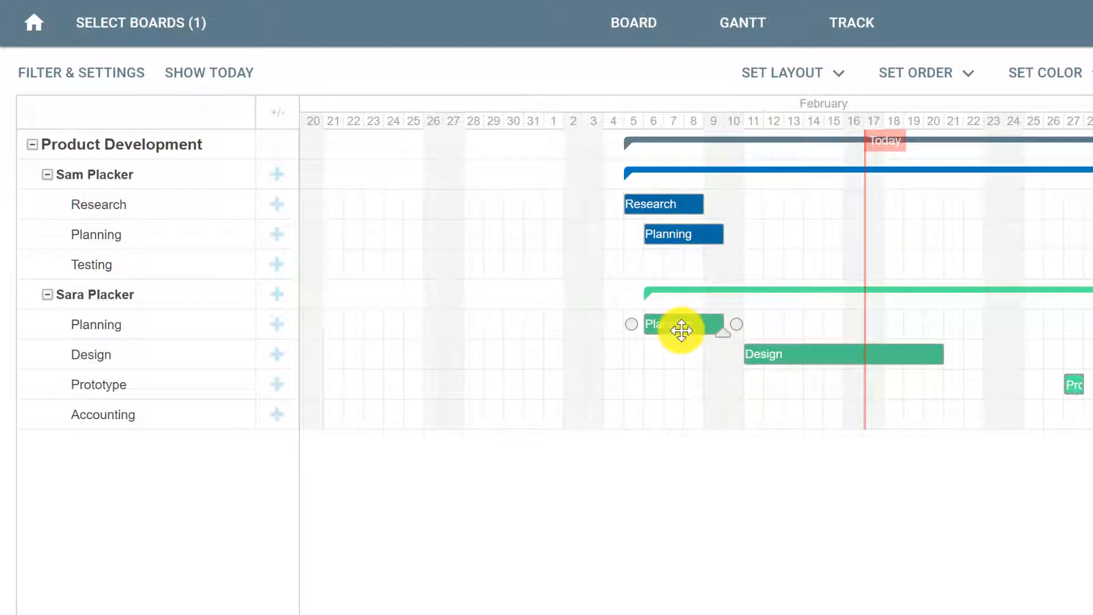
Set the second level to No second level in the Gantt chart layout and order settings, and save the changes.
click(54, 73)
scroll(78, 251, down, 4)
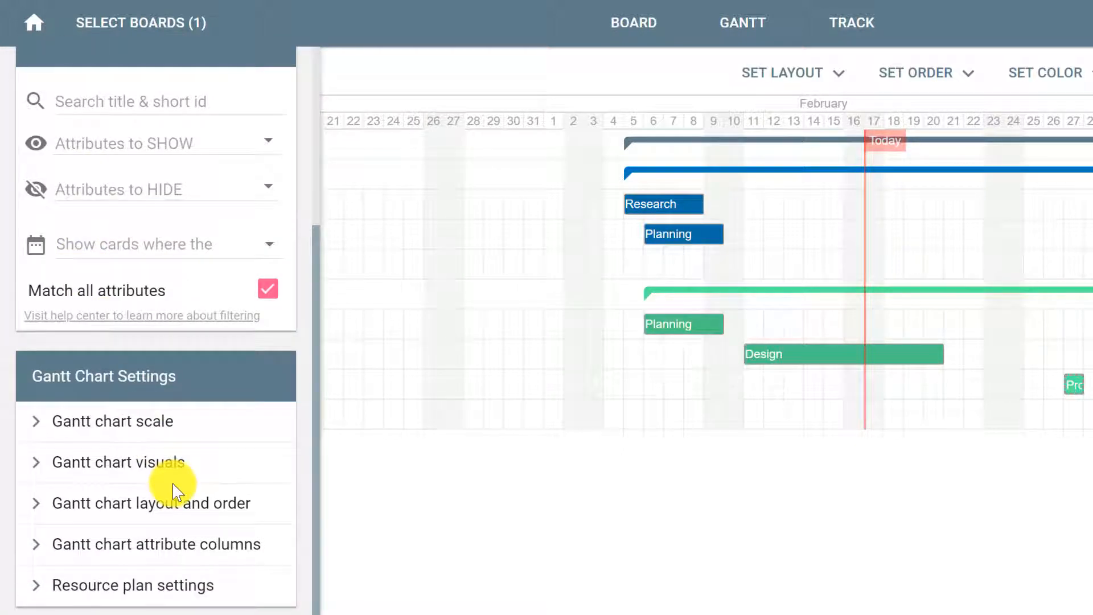
click(174, 502)
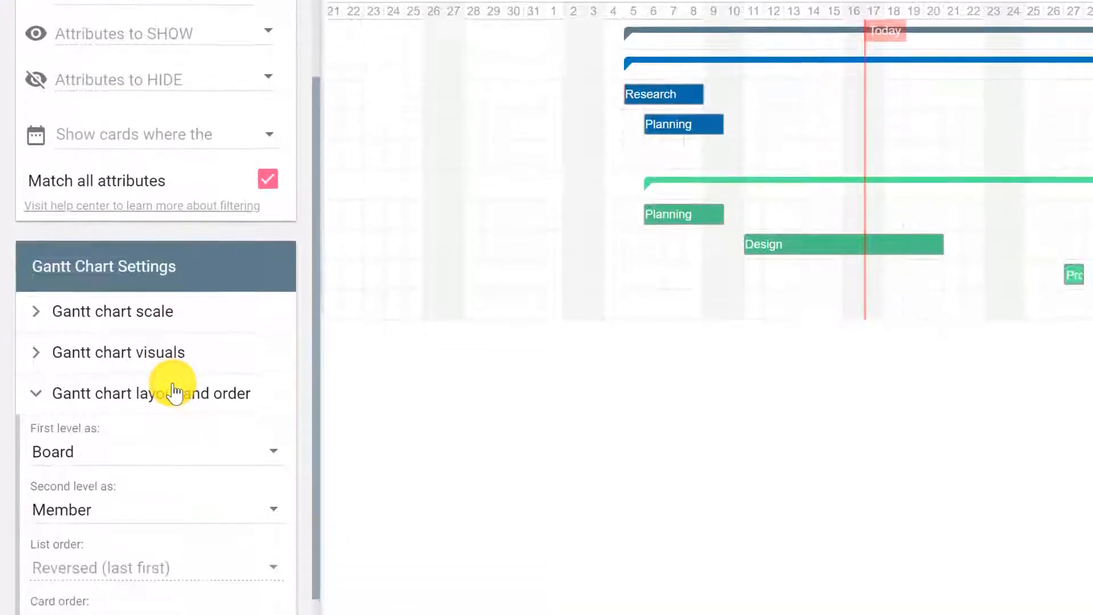
scroll(171, 456, down, 2)
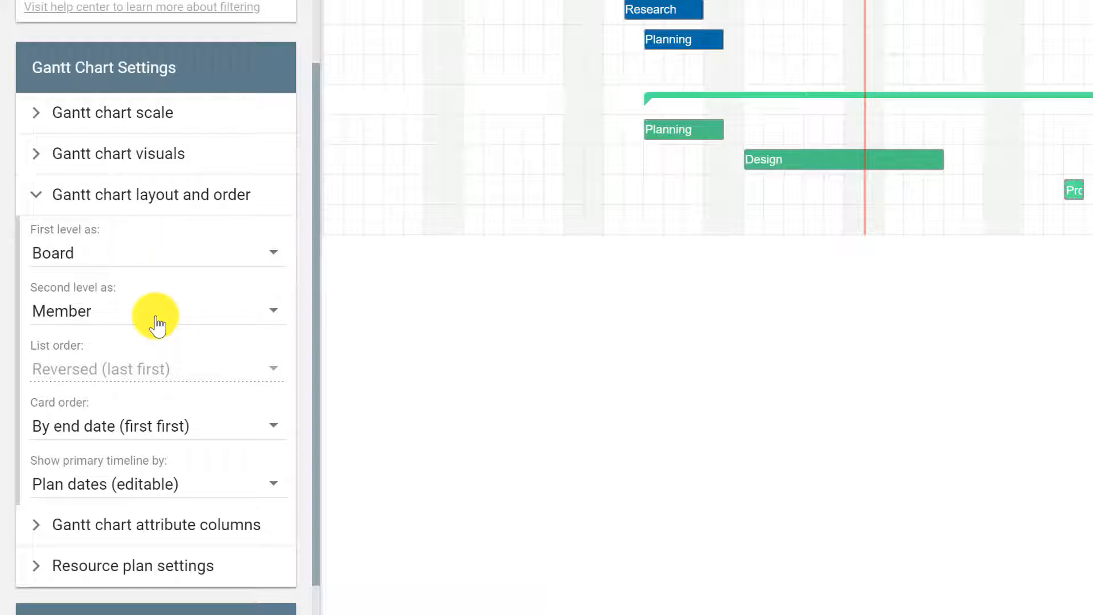
click(93, 312)
scroll(114, 262, up, 2)
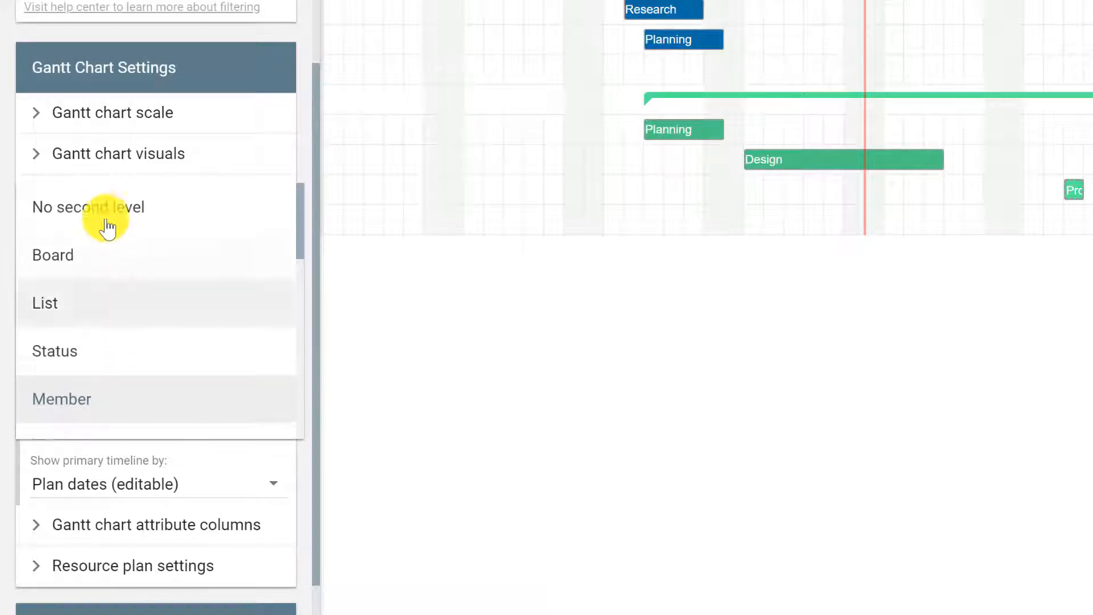
click(105, 211)
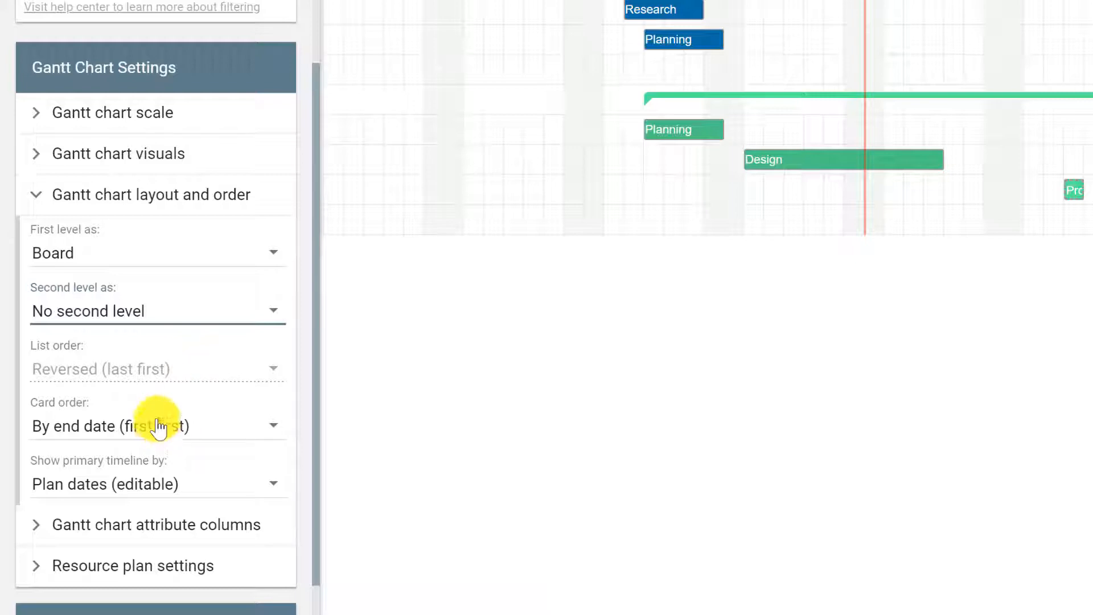
scroll(234, 401, up, 10)
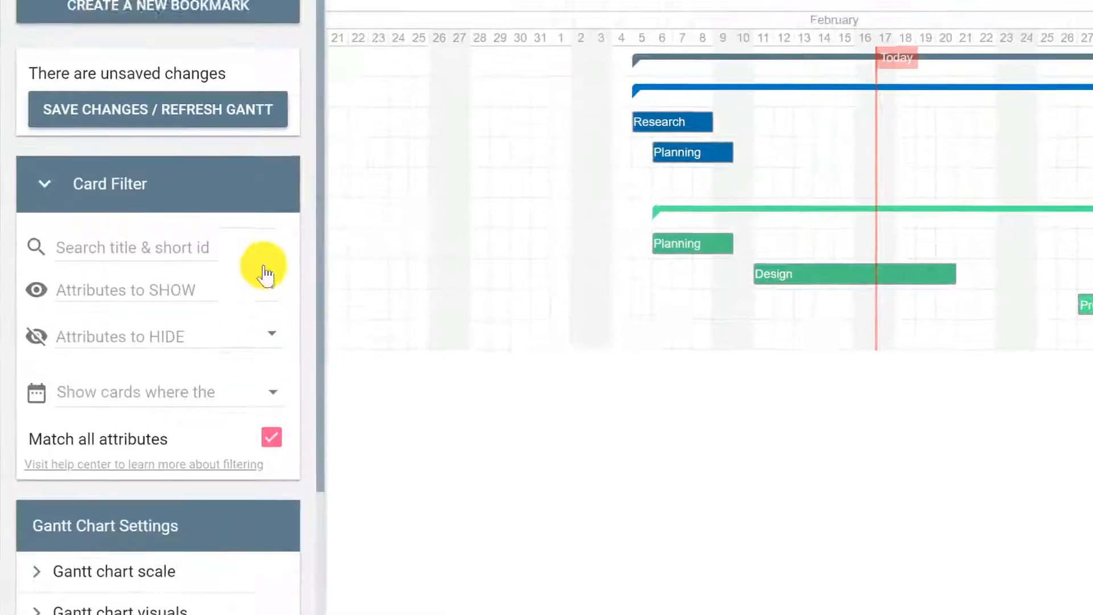
click(155, 195)
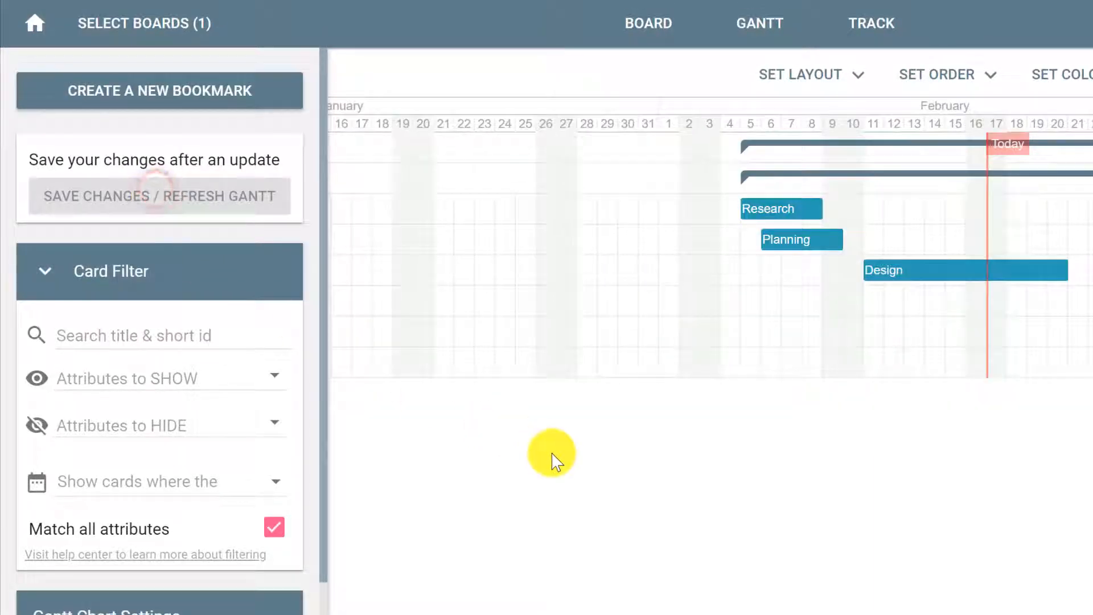
click(592, 458)
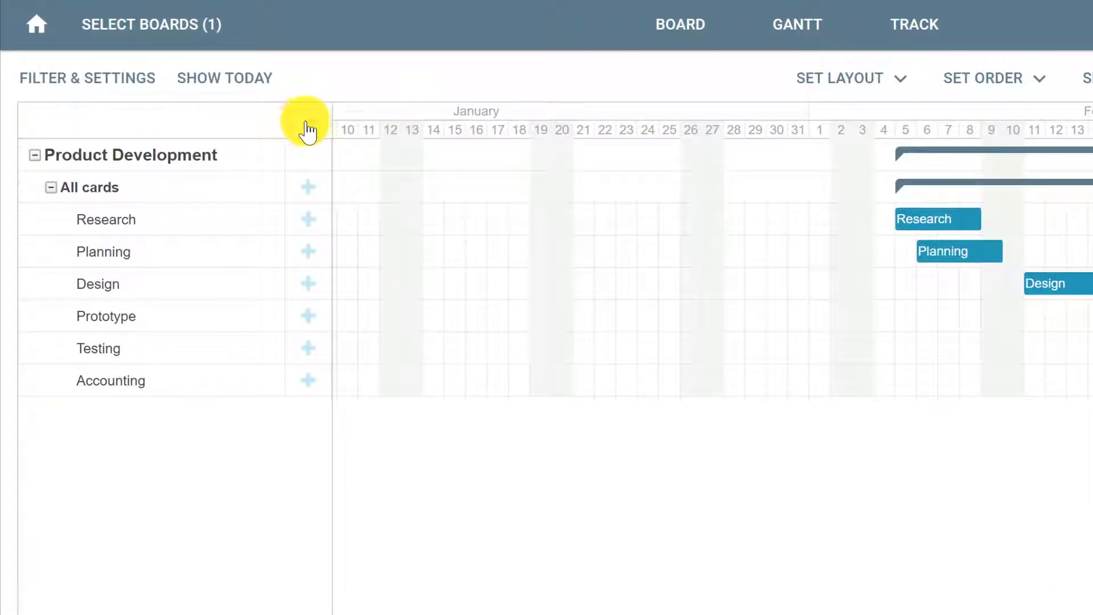
Expand the attribute columns beside the Gantt chart and turn on Progress % in the Gantt chart attribute columns settings.
click(306, 123)
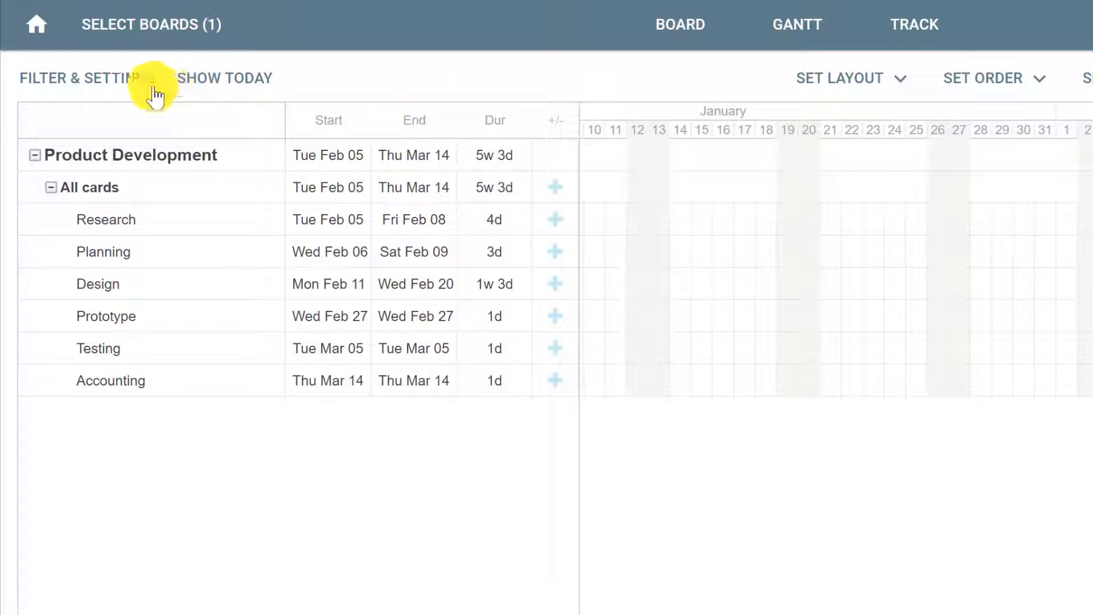
click(98, 78)
scroll(148, 245, down, 5)
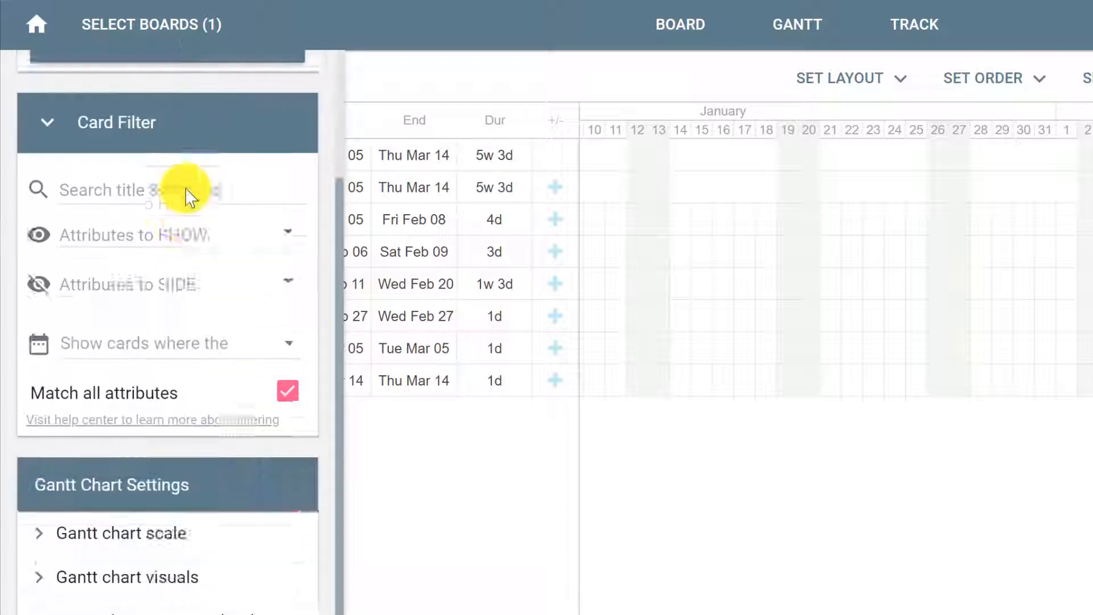
click(211, 581)
scroll(212, 566, down, 9)
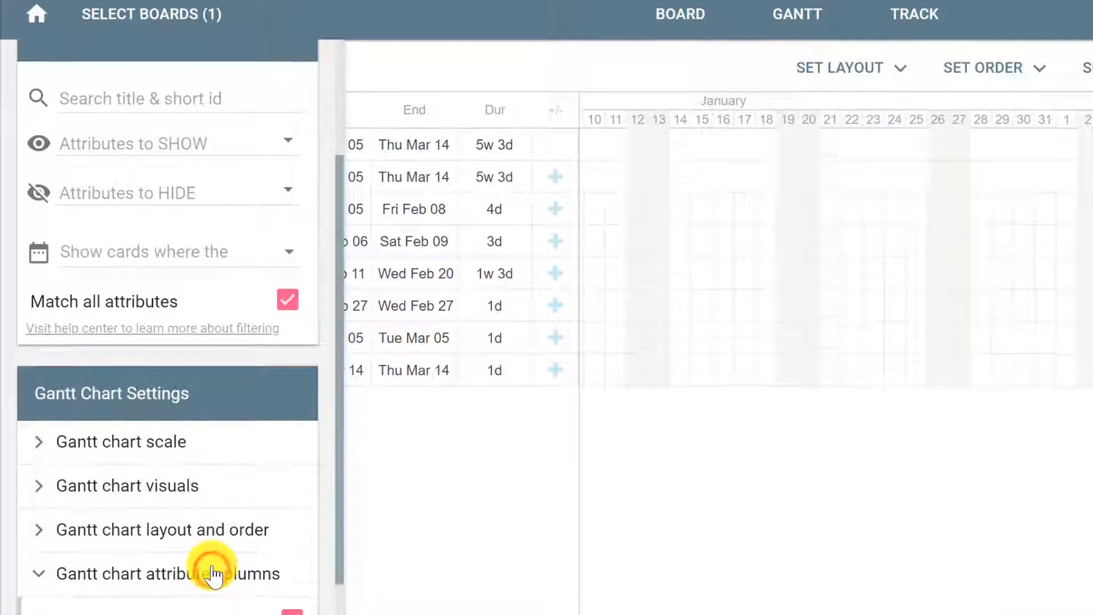
scroll(233, 162, down, 1)
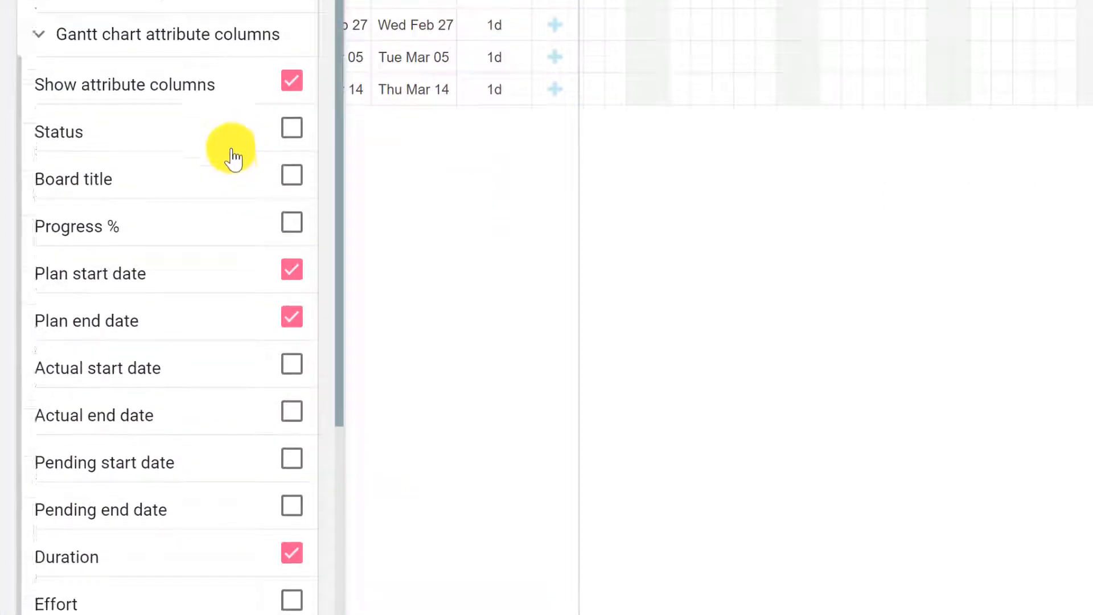
scroll(341, 111, down, 1)
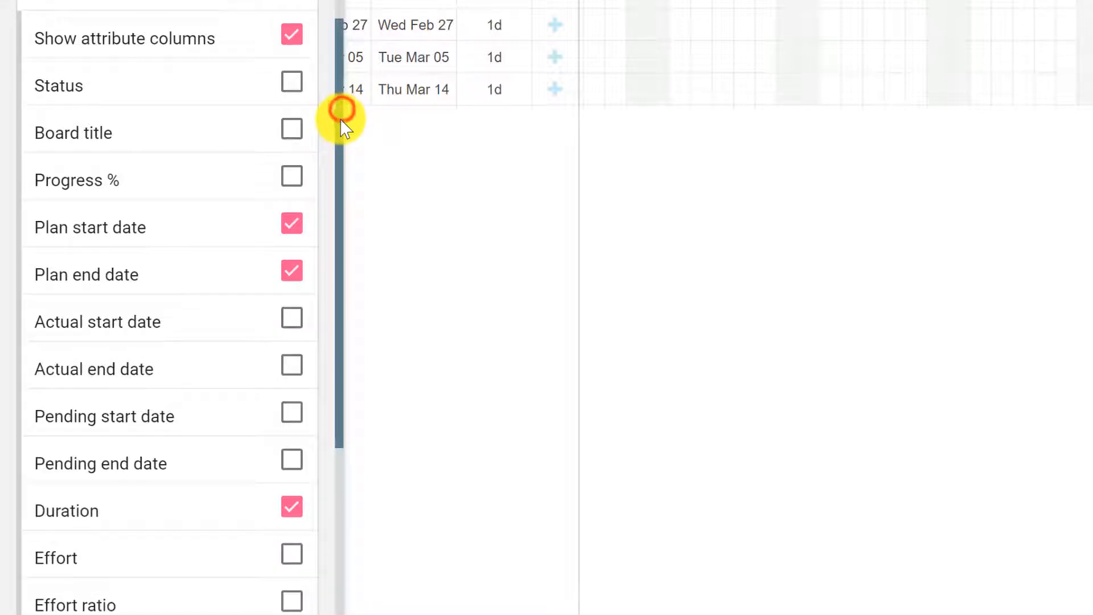
click(290, 181)
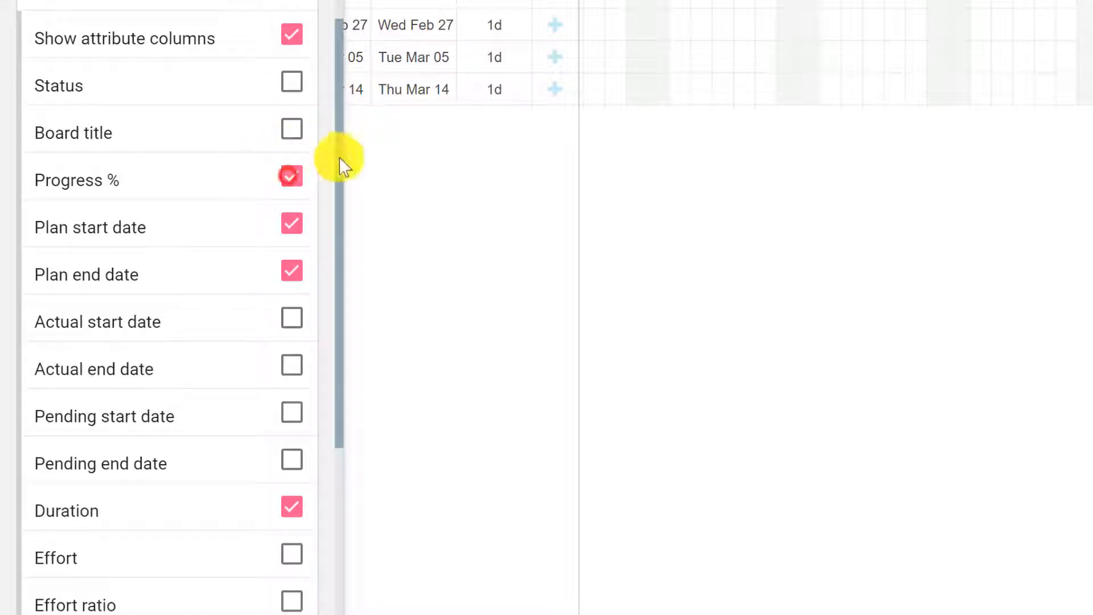
Turn on the Members attribute column, save the changes to refresh the Gantt chart, and close the settings.
drag(340, 149, 340, 389)
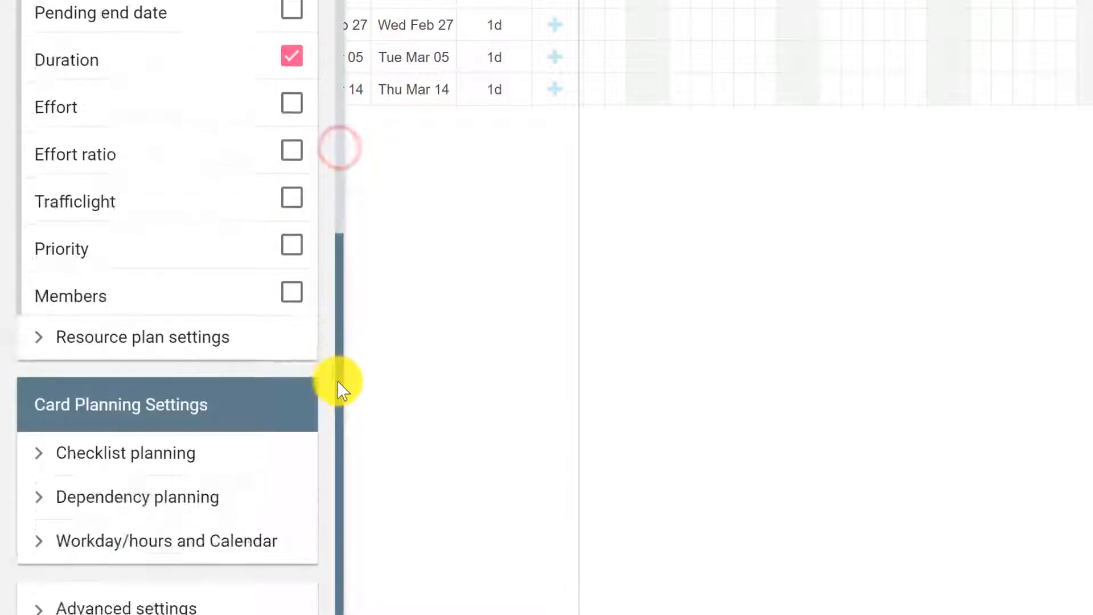
click(291, 296)
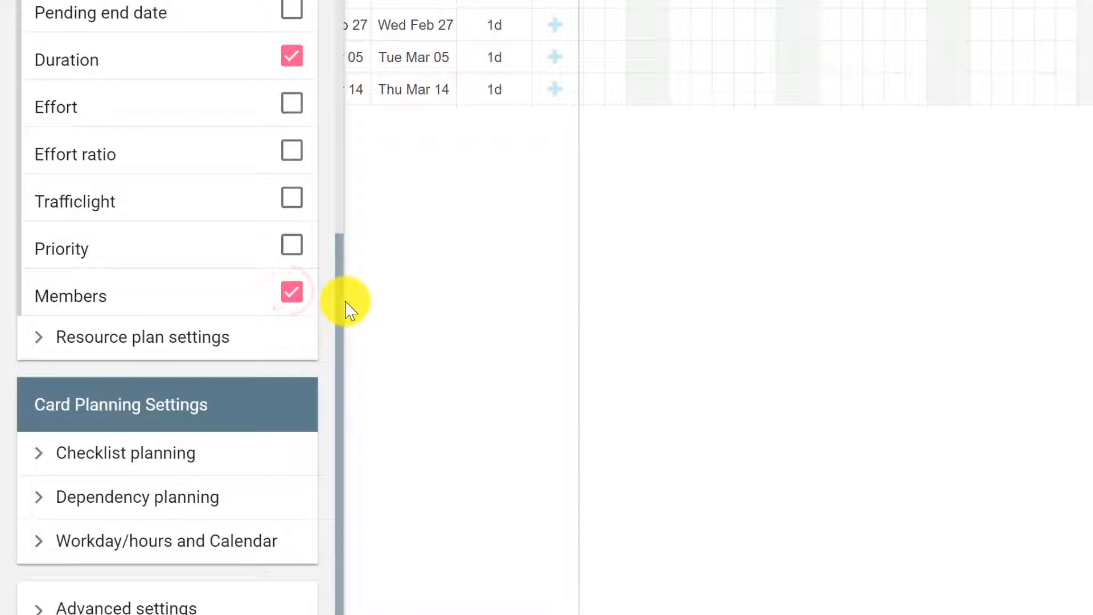
drag(341, 298, 345, 4)
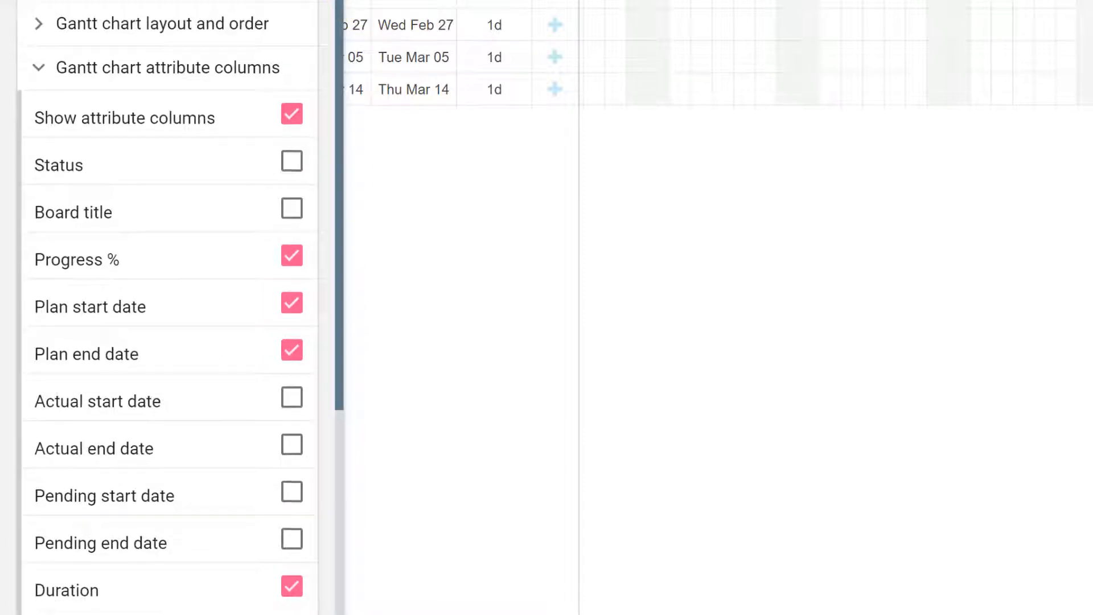
scroll(341, 49, up, 10)
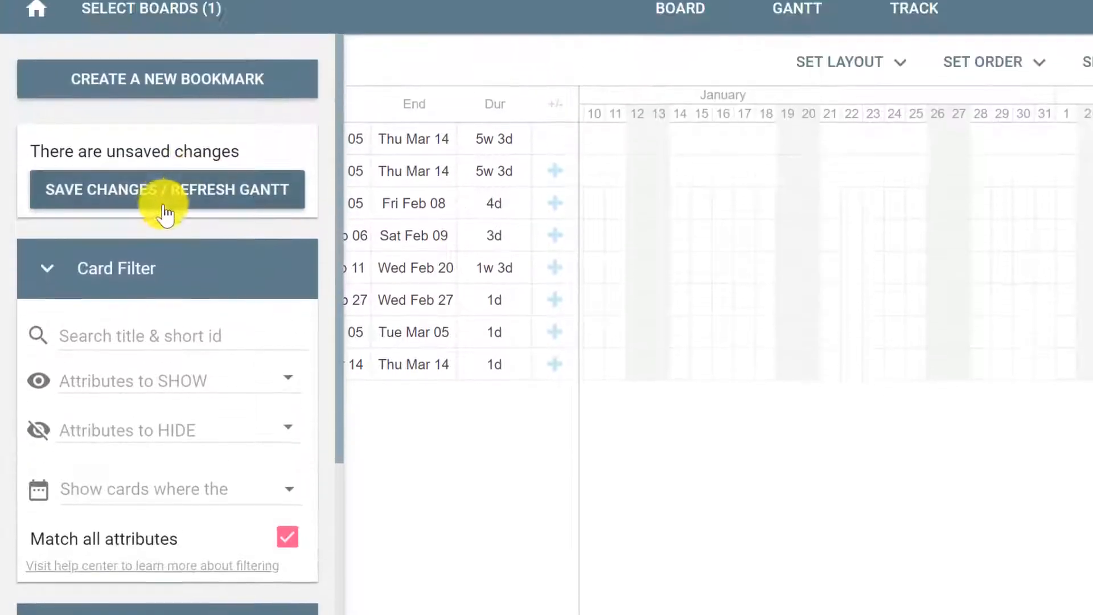
click(159, 214)
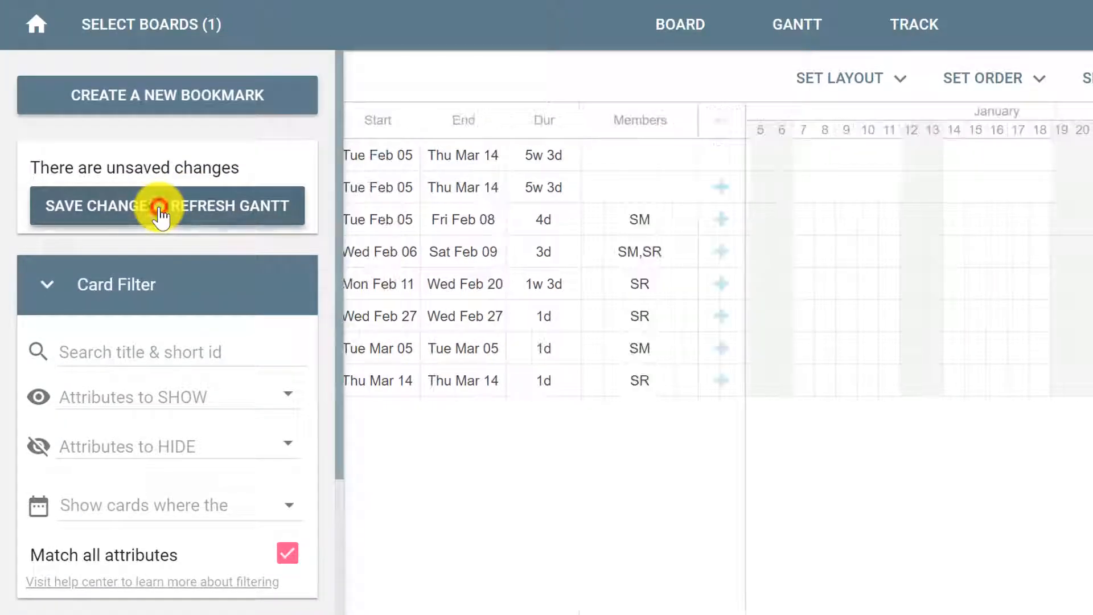
click(464, 435)
click(443, 453)
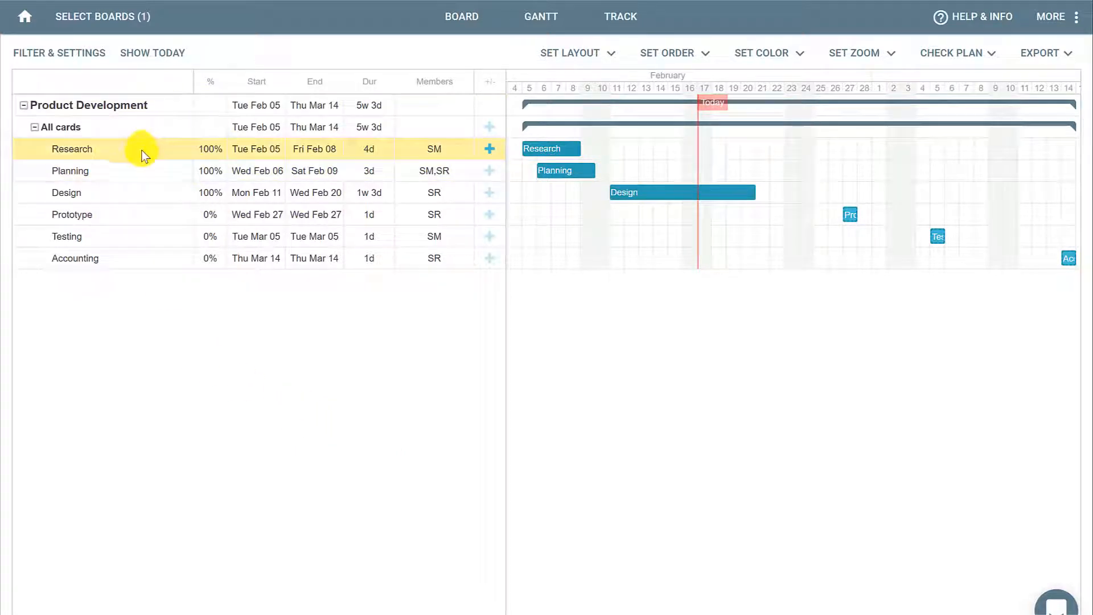
Add a new checklist to the Testing card and name it Checklist.
click(122, 237)
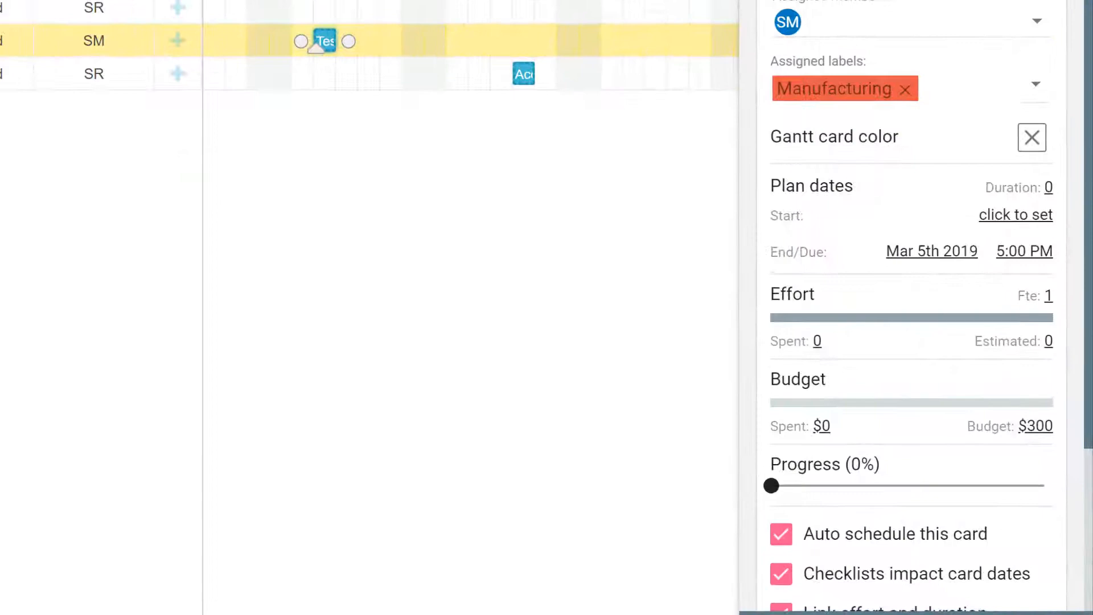
scroll(1070, 204, down, 4)
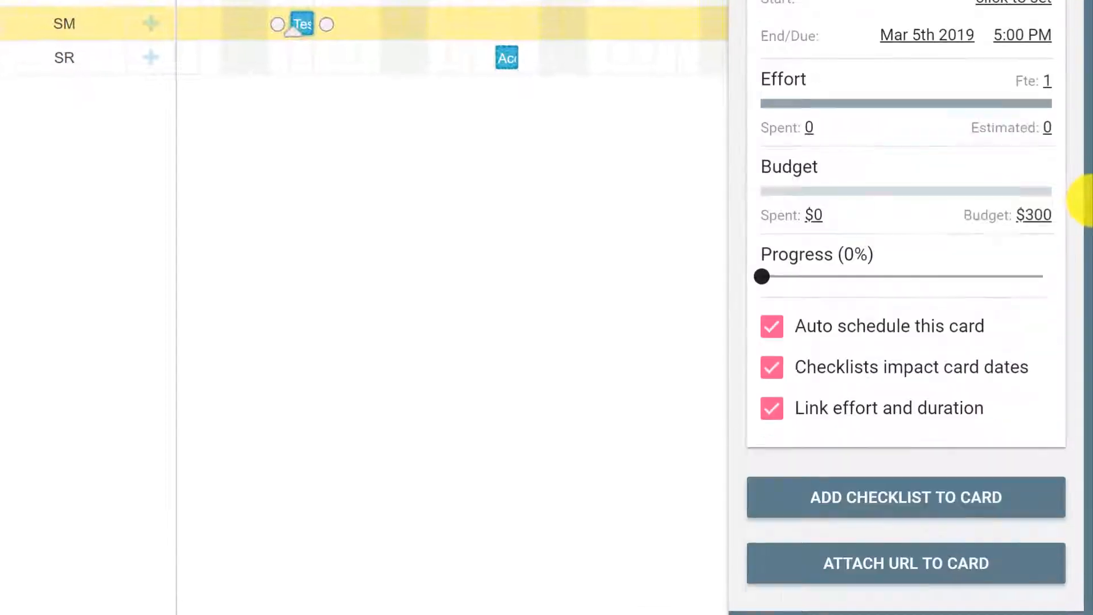
click(911, 491)
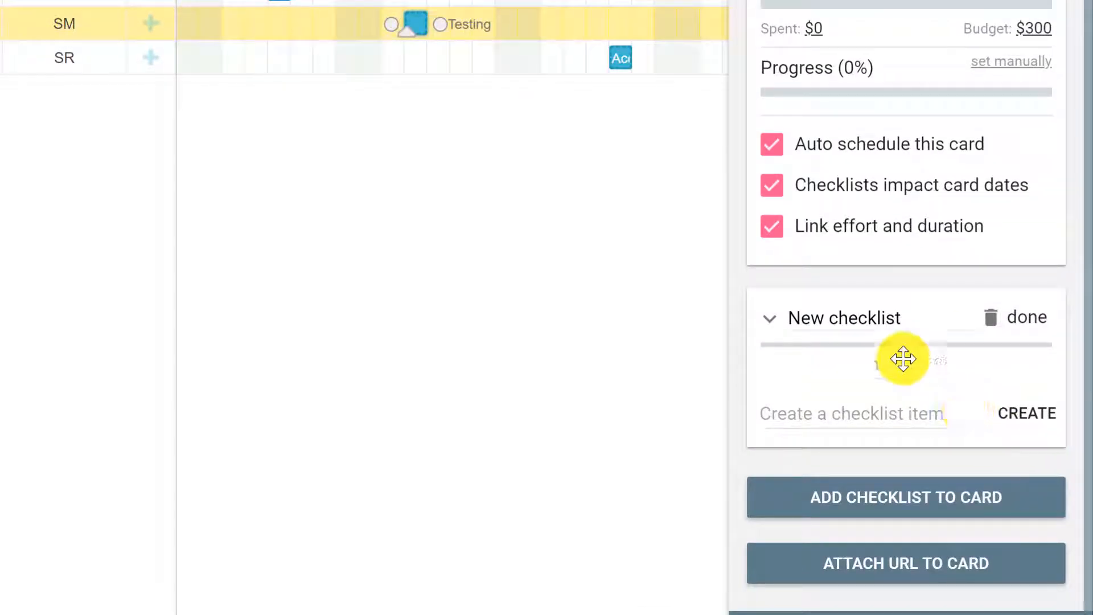
drag(907, 317, 776, 327)
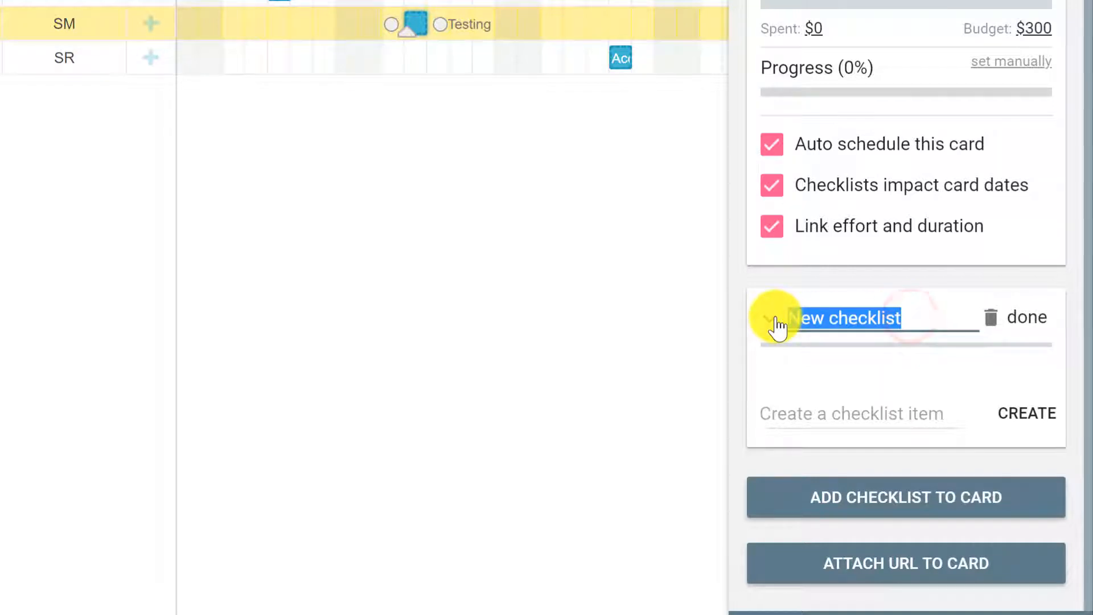
text(Checklist)
Create the checklist items Test 1, Test 2 and Test 3, and expand the Testing card in the Gantt list.
click(823, 405)
text(Tes)
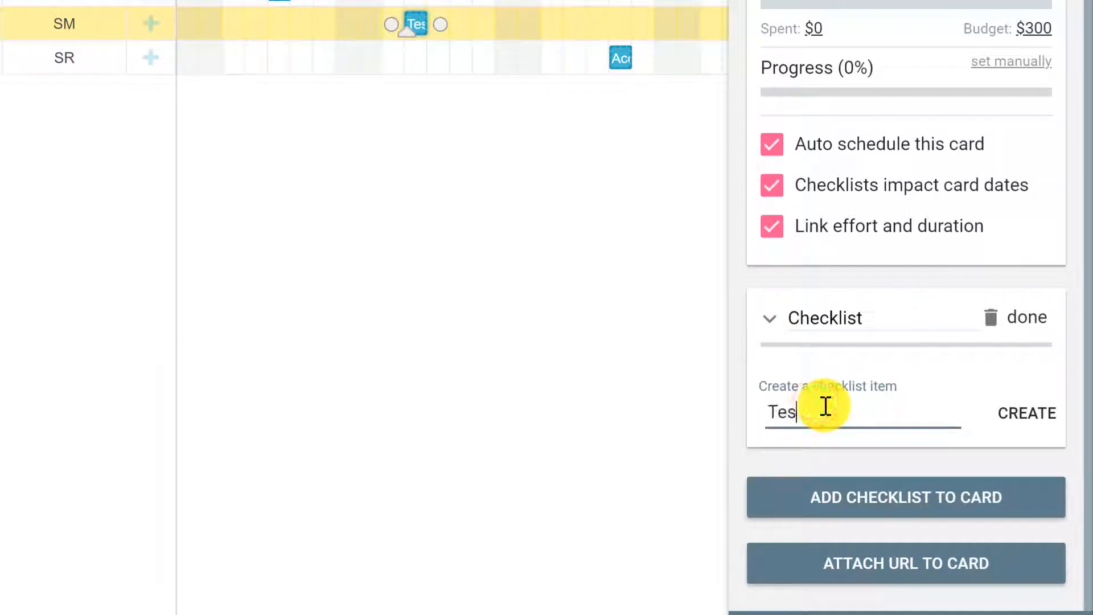
text(est 2)
key(Return)
text(T)
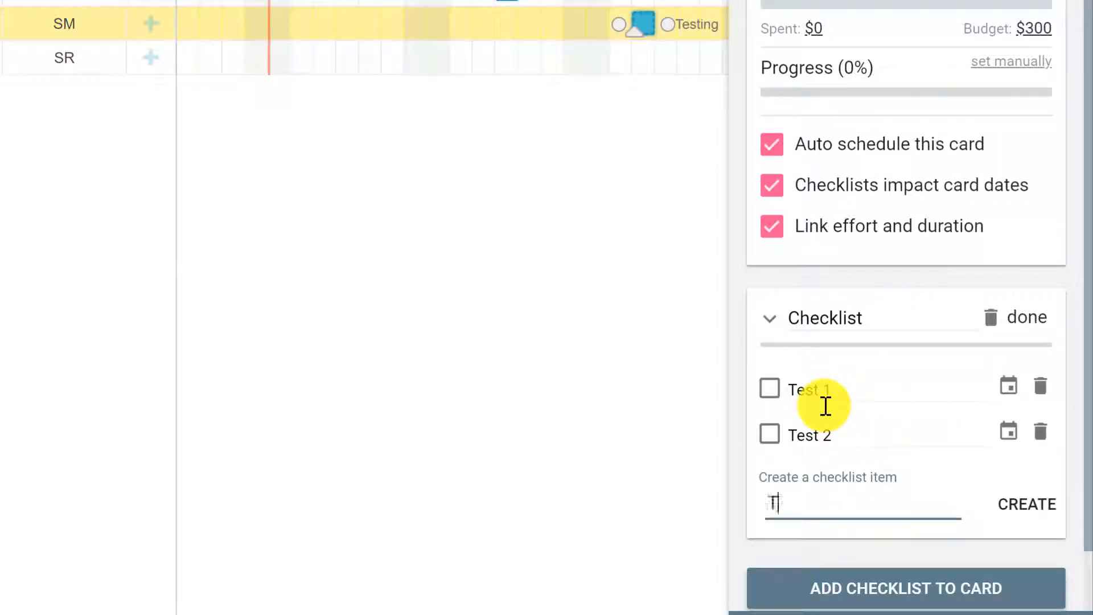
text(est 3)
key(Return)
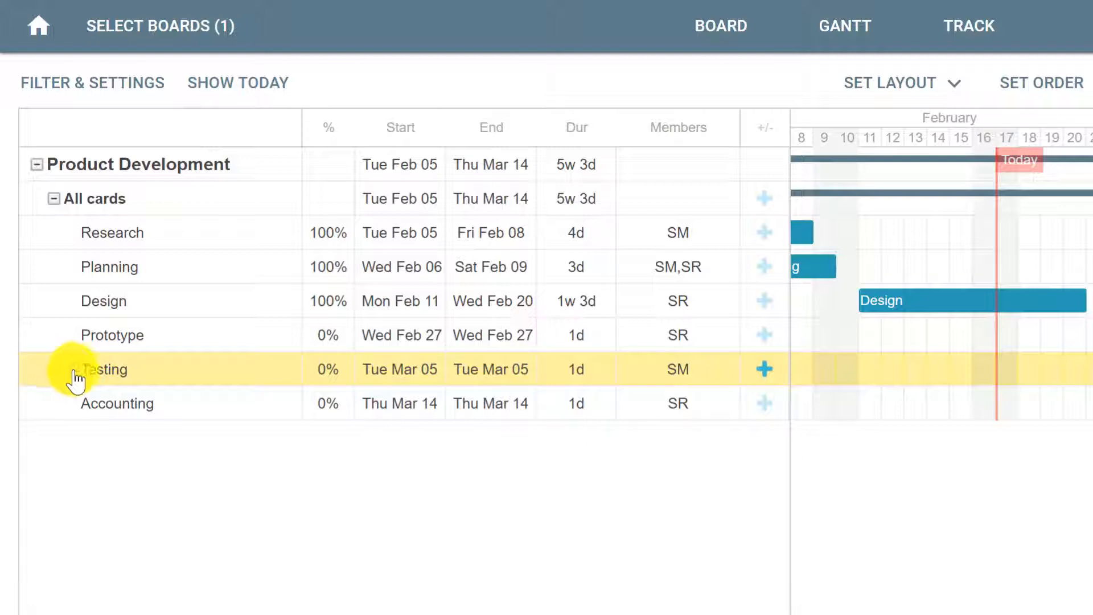
click(72, 370)
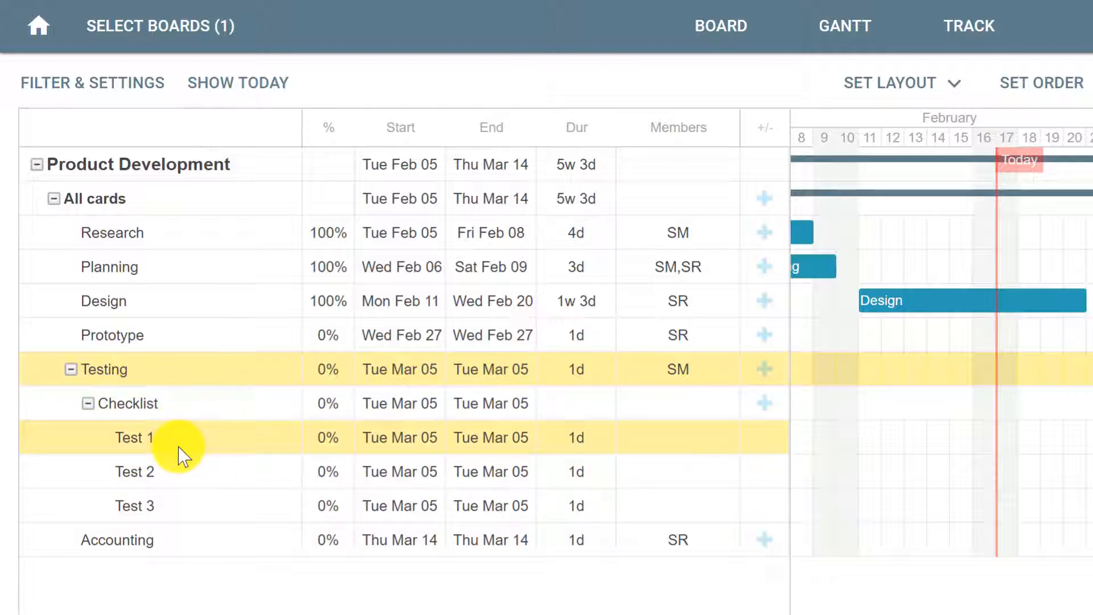
Review the Show checklists on Gantt option in the Gantt chart visuals settings and save the changes.
click(82, 86)
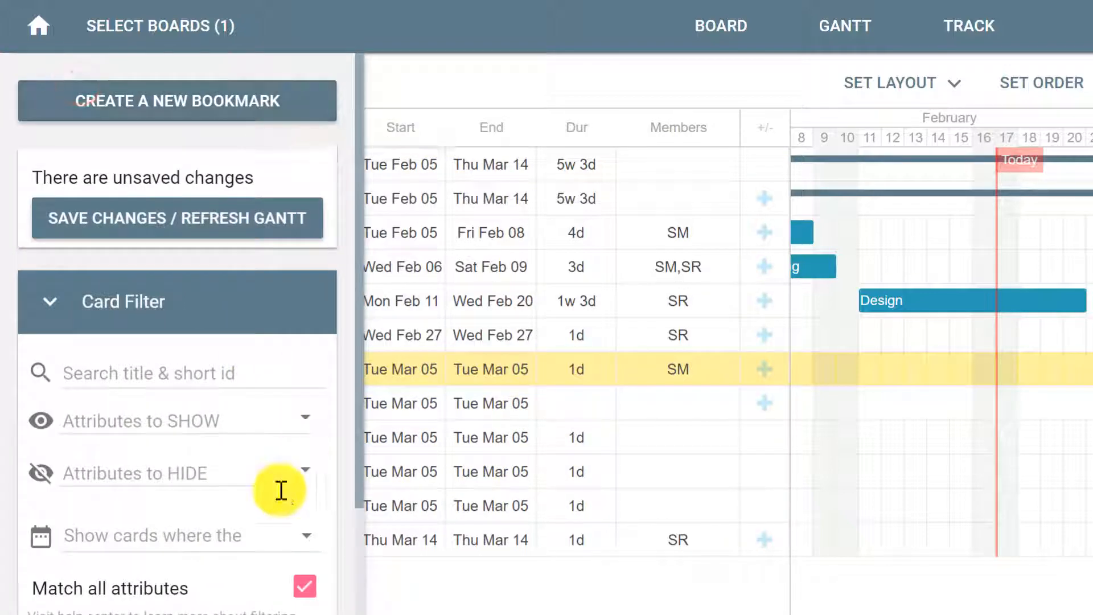
scroll(178, 554, down, 4)
click(181, 575)
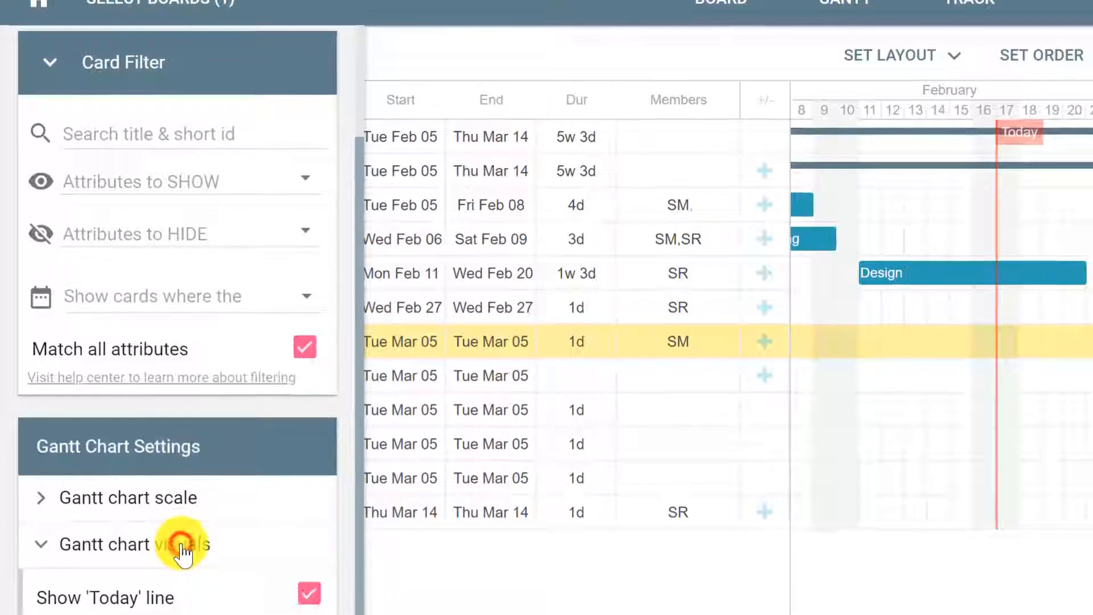
scroll(181, 547, down, 2)
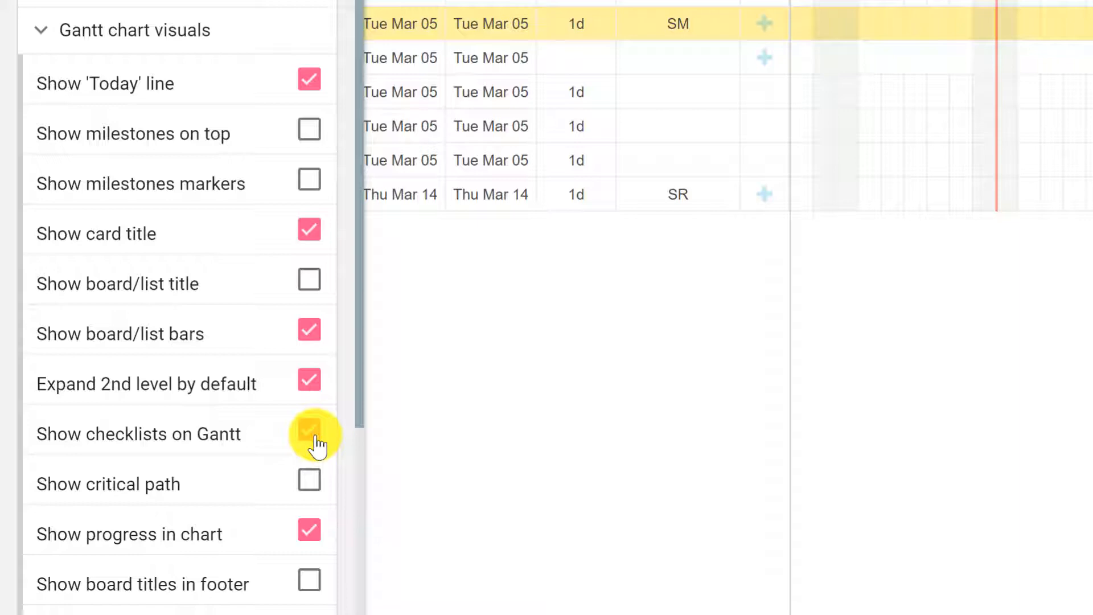
scroll(317, 452, up, 10)
click(190, 234)
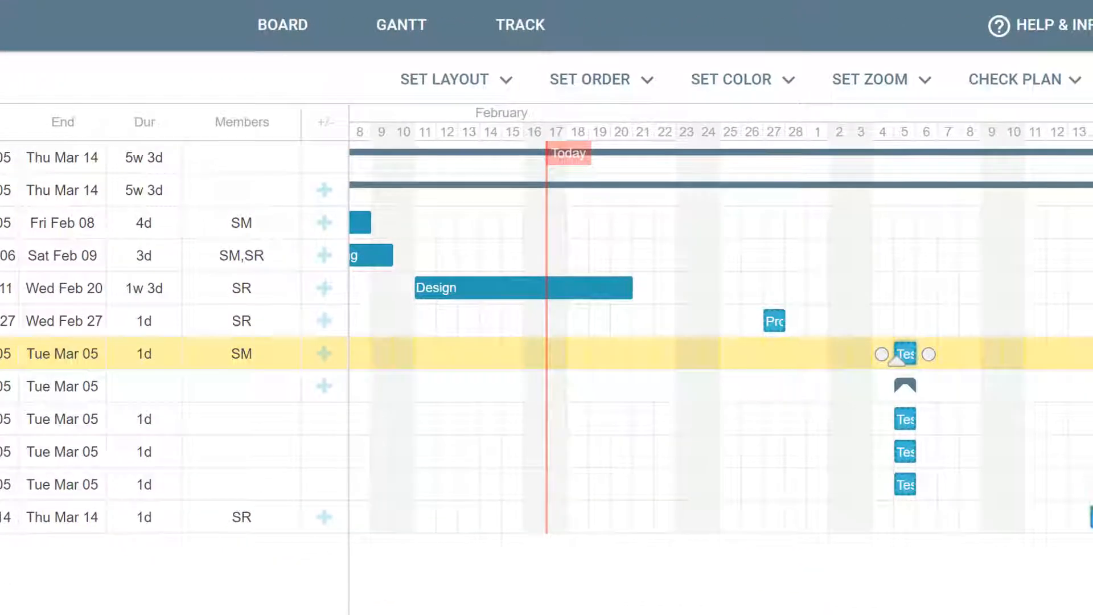
Link Test 1 to Test 2 and Test 2 to Test 3, stretching their bars to end on Mar 8, Mar 14 and Mar 21.
scroll(721, 337, right, 5)
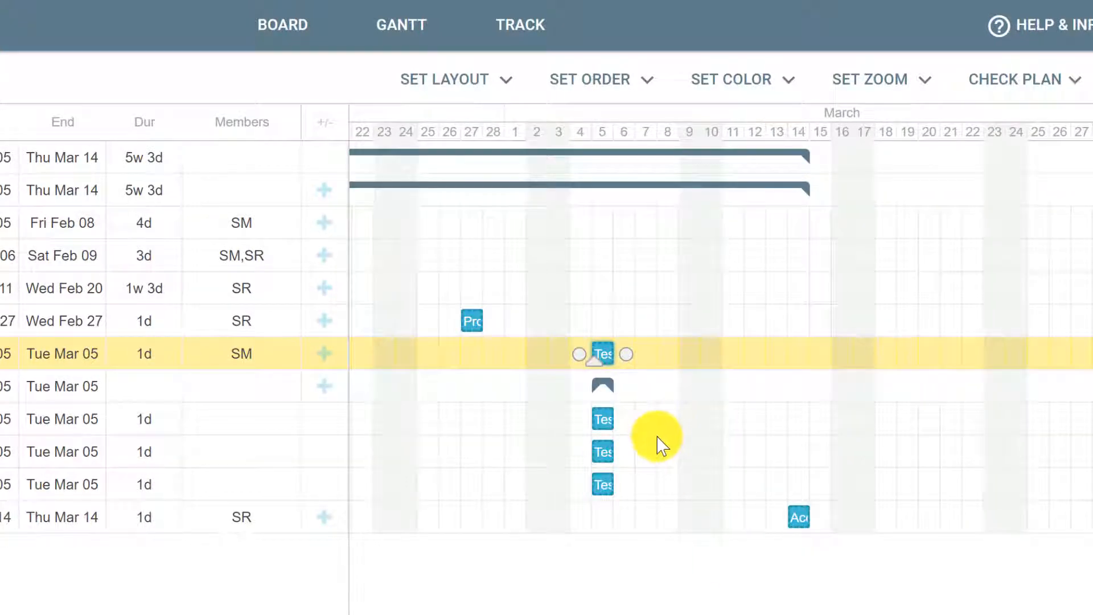
mouse_move(602, 422)
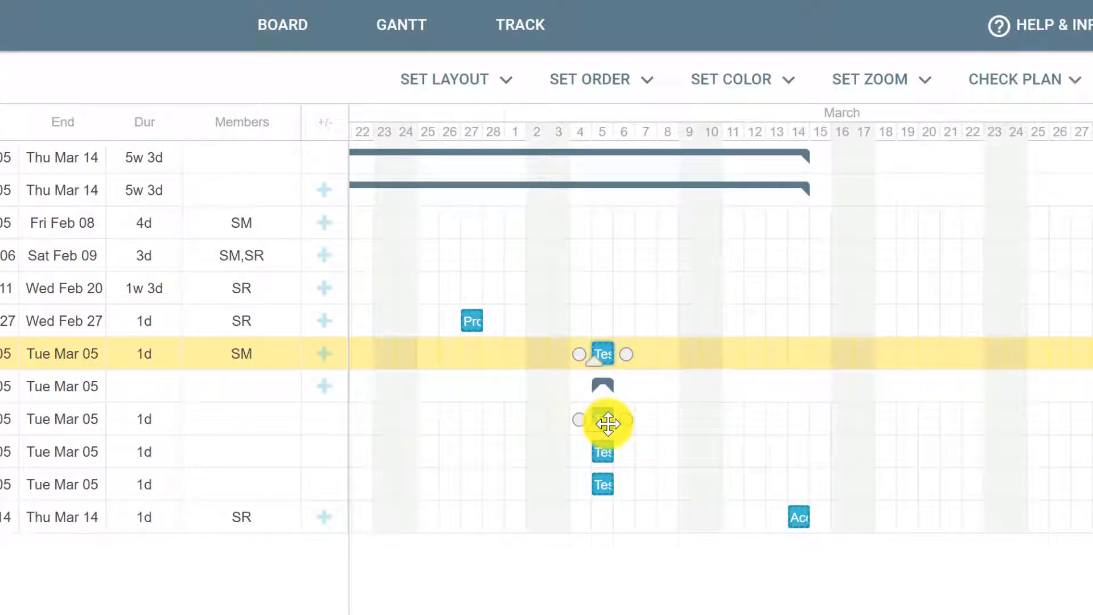
drag(614, 423, 601, 462)
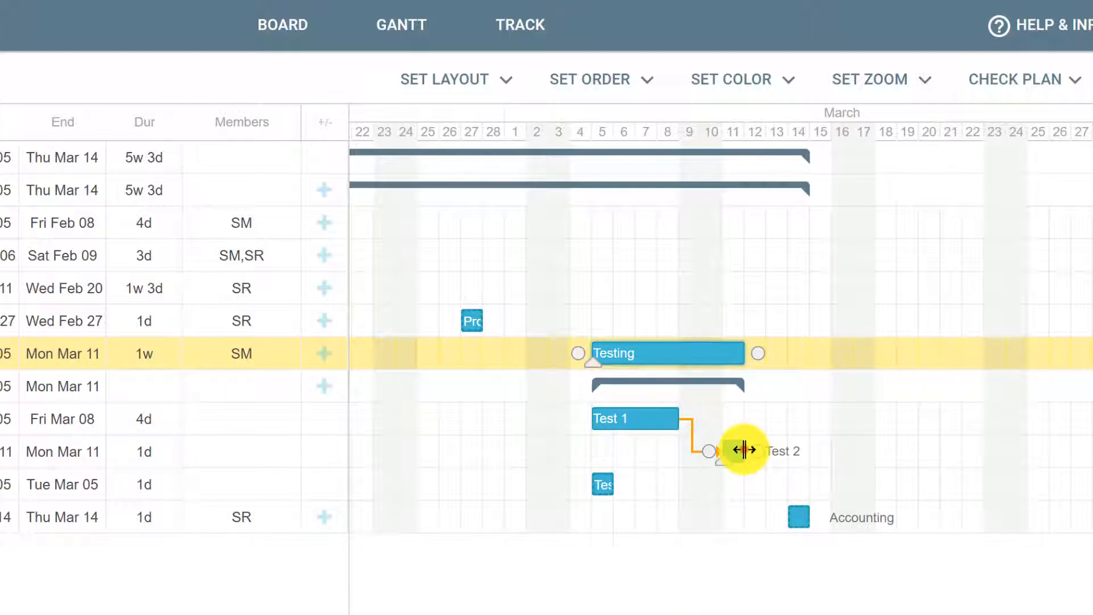
drag(743, 449, 584, 493)
drag(822, 481, 968, 483)
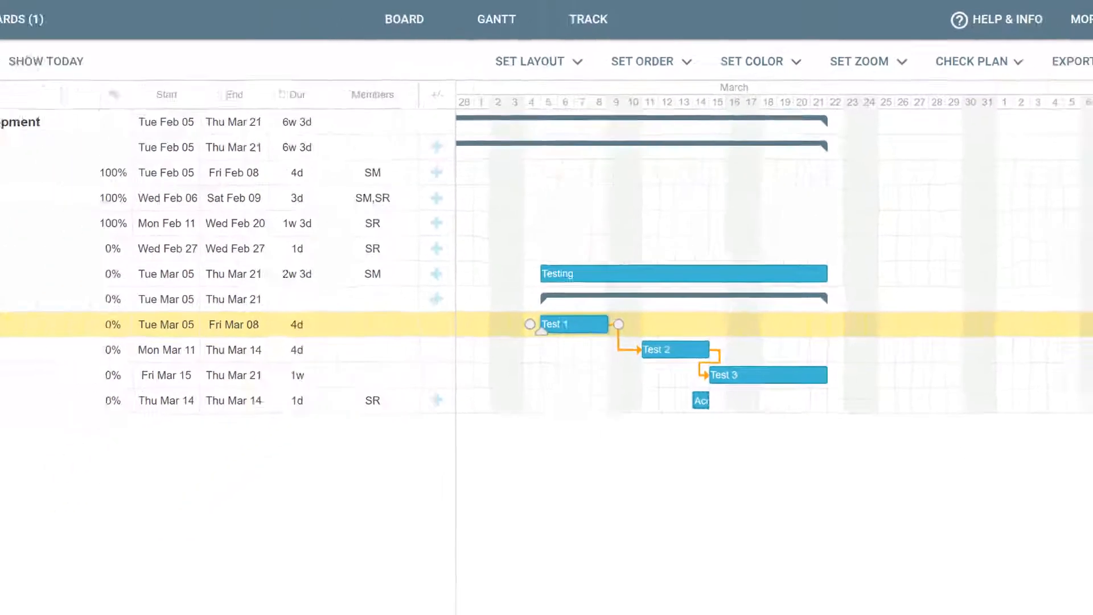
Set the status of checklist item Test 1 to Completed, and select the Testing card.
click(84, 281)
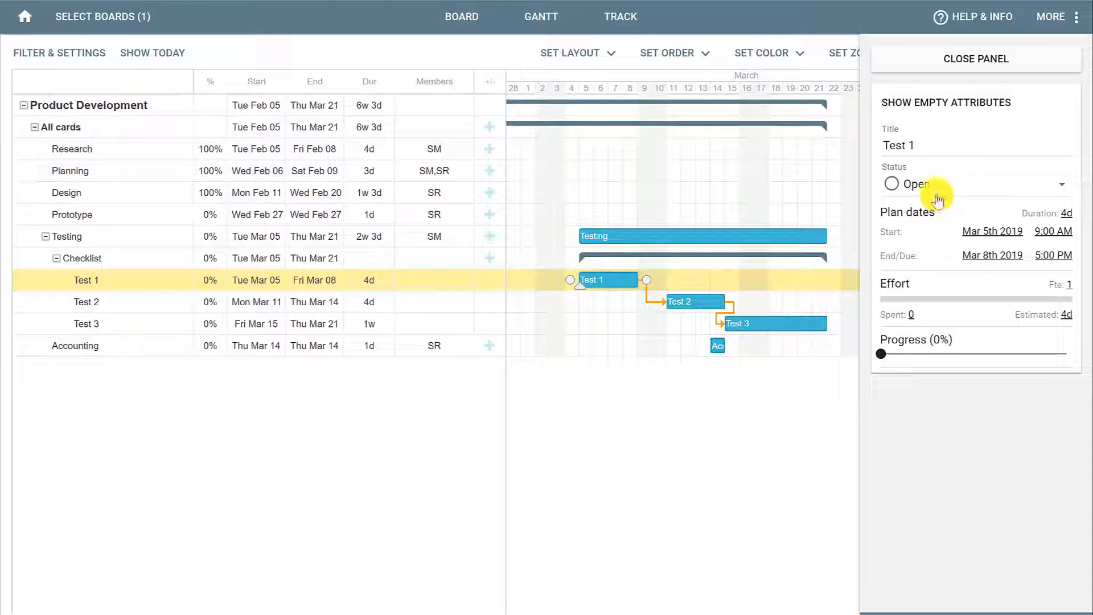
click(937, 194)
scroll(946, 257, down, 2)
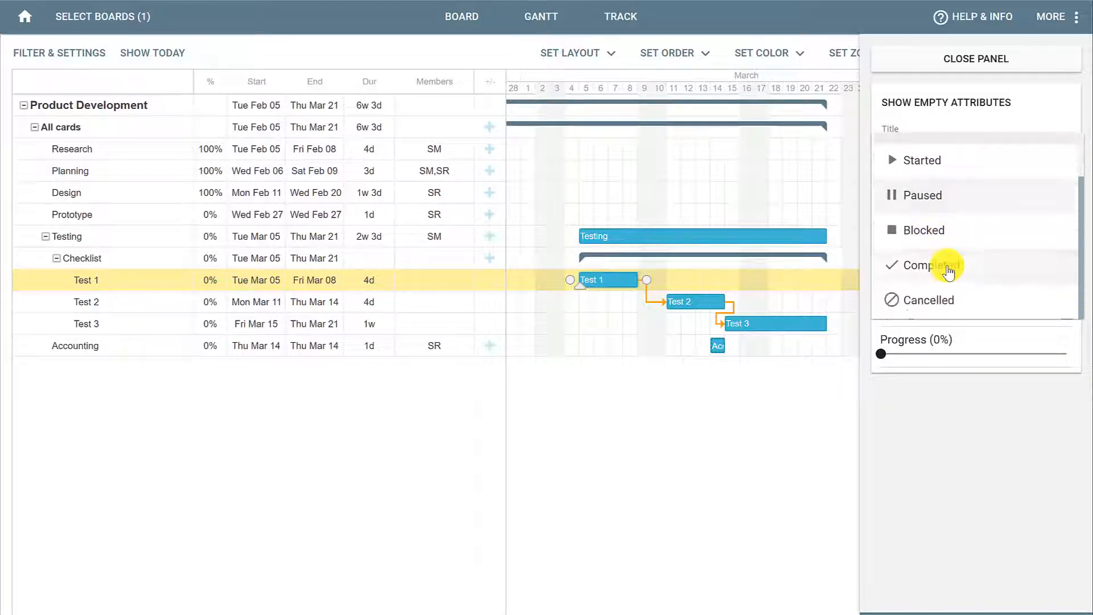
click(948, 267)
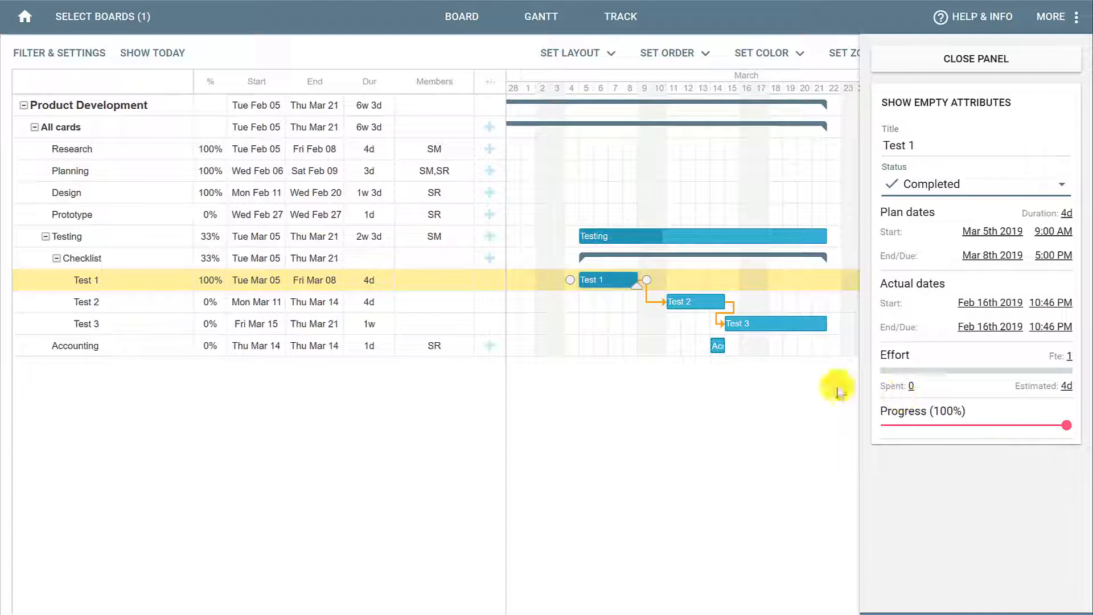
click(183, 241)
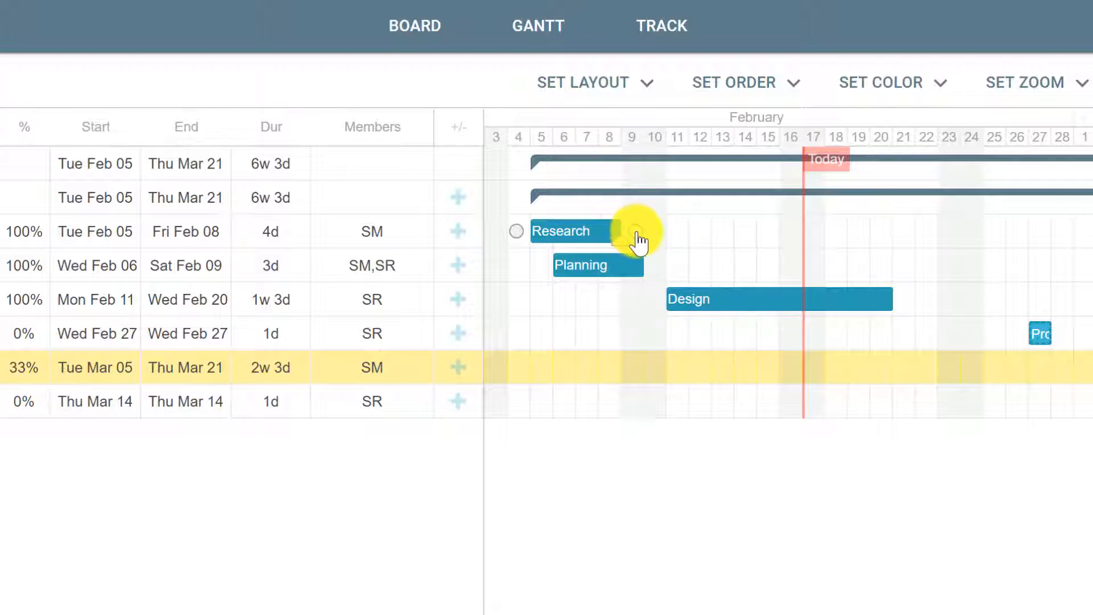
Link the end of the Research card to the start of Planning so that Planning depends on Research finishing.
drag(637, 234, 609, 272)
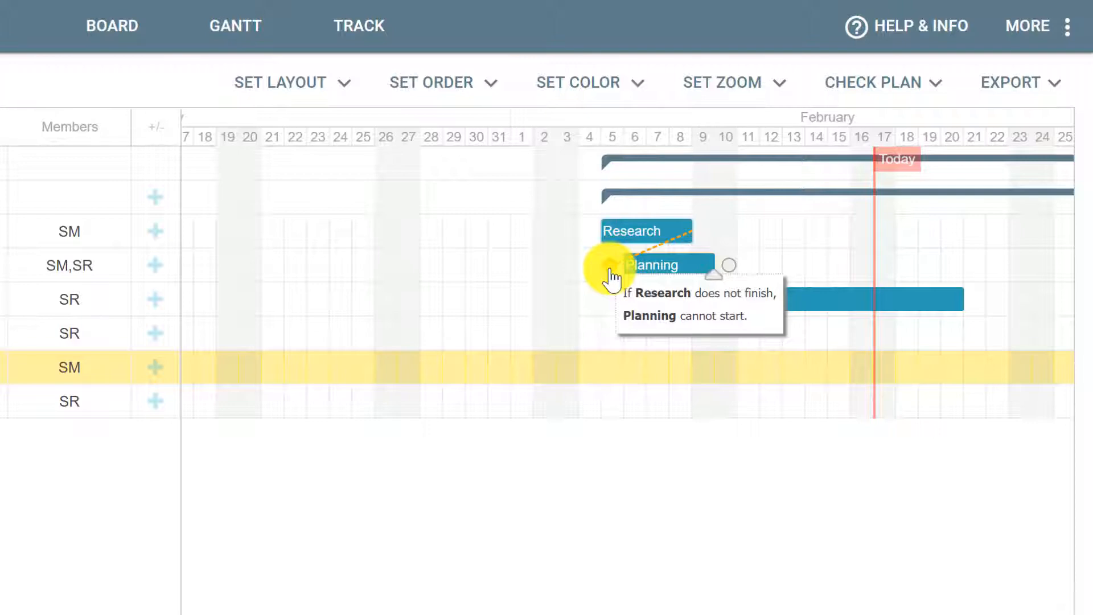
drag(609, 272, 610, 275)
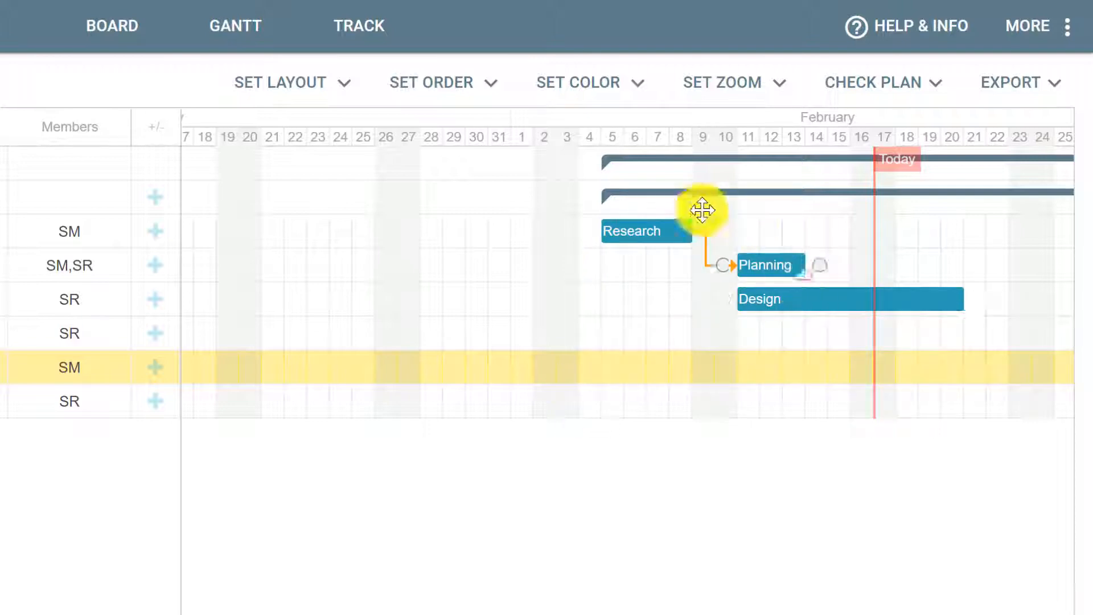
scroll(620, 290, right, 5)
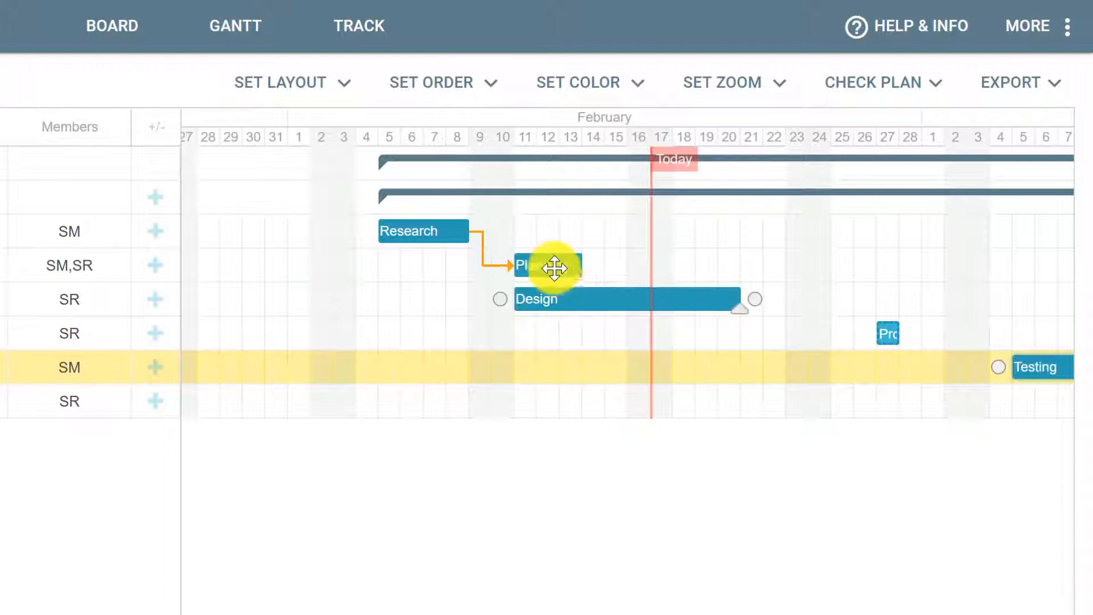
Link the end of the Planning card to the start of Design so that Design depends on Planning finishing.
click(603, 262)
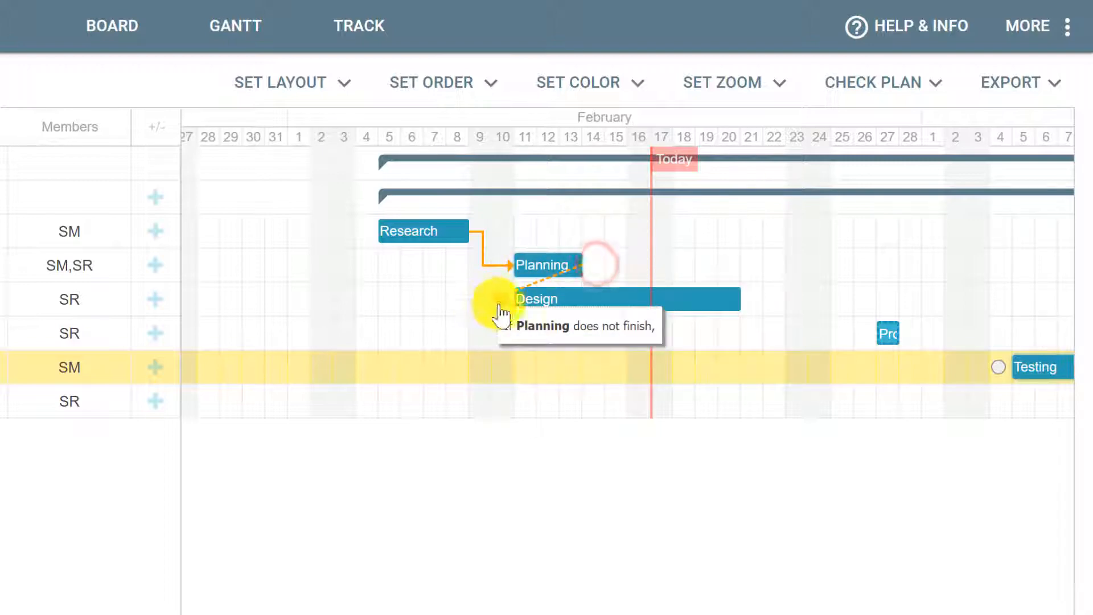
click(501, 307)
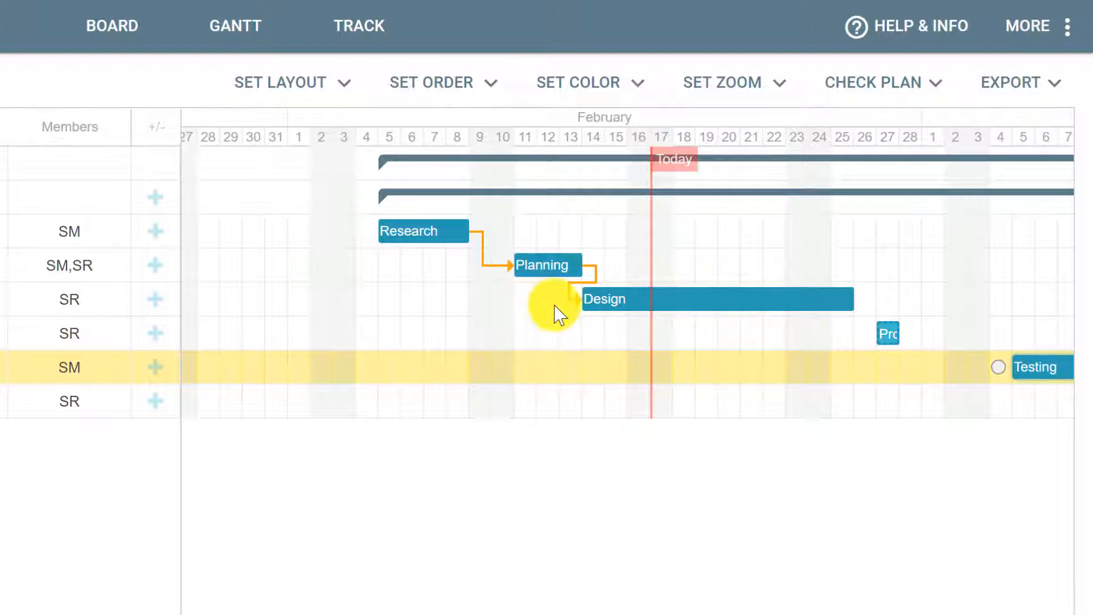
Set the dependency between Planning and Design to keep at least 2d in between, and colour it yellow.
click(573, 290)
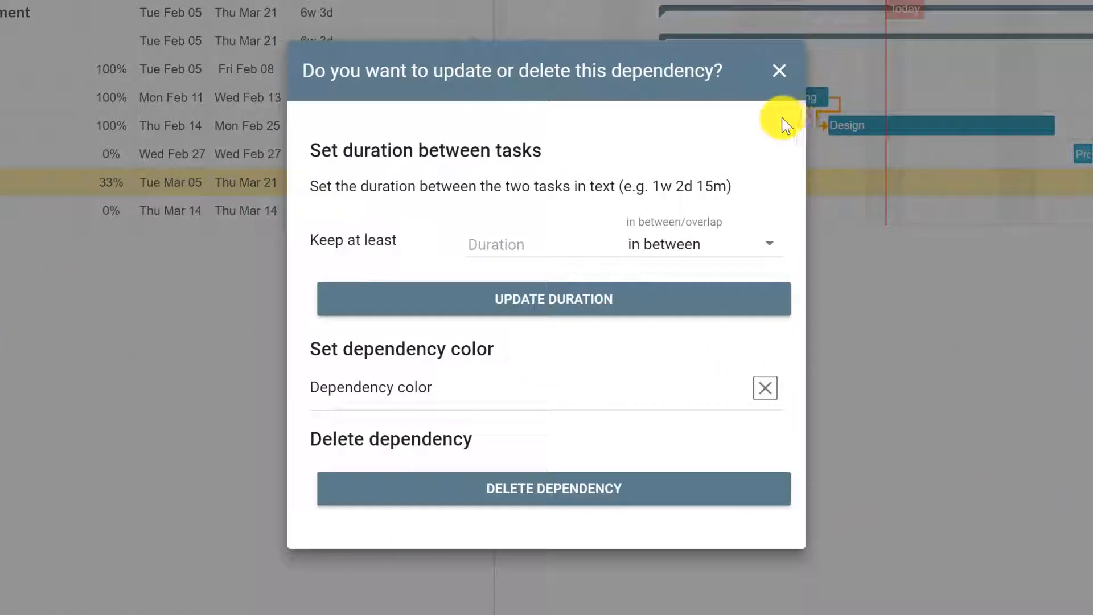
click(486, 242)
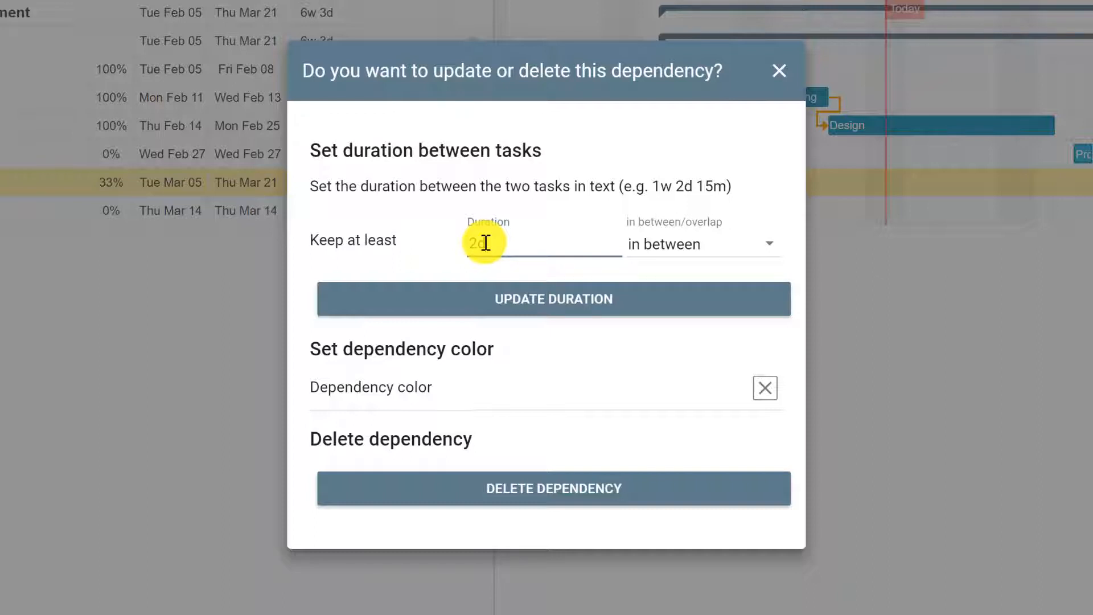
click(520, 303)
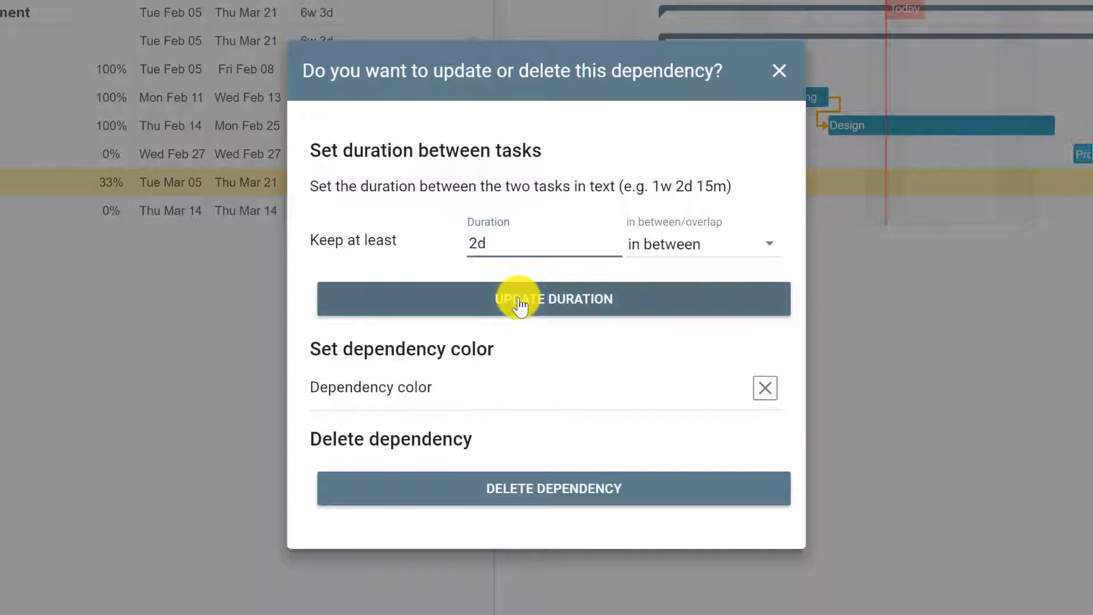
click(437, 387)
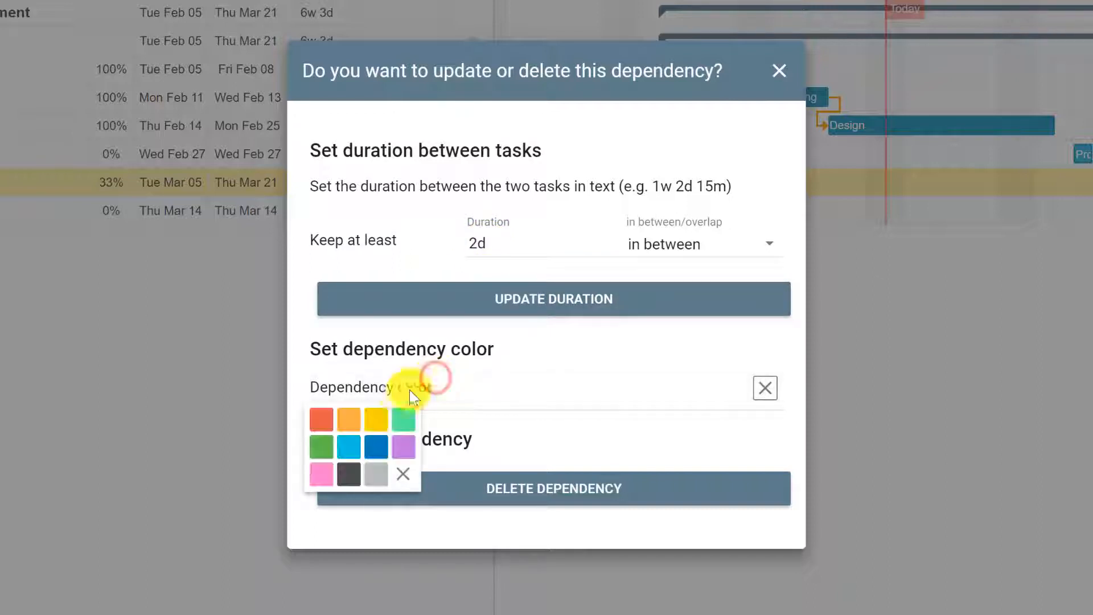
click(376, 422)
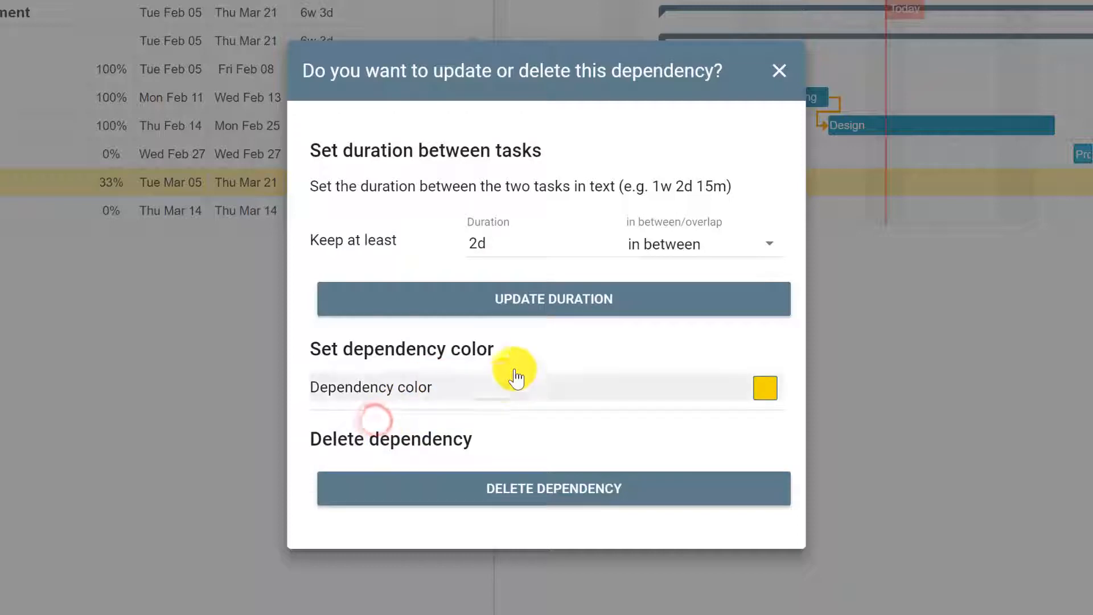
click(519, 307)
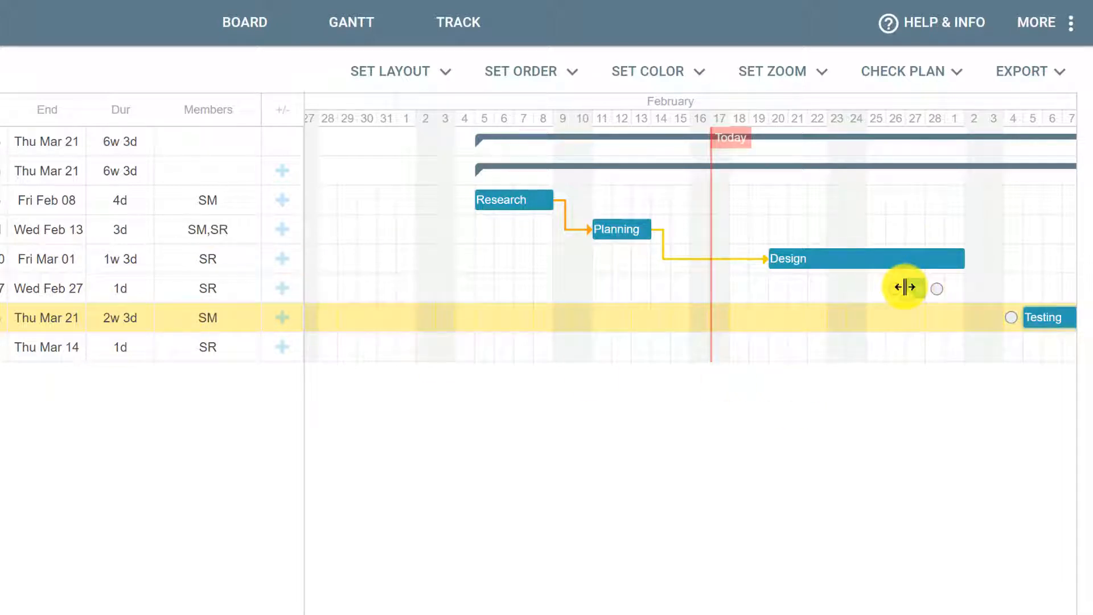
Stretch the Prototype card to start on Feb 25, and link the start of Design to the start of Prototype.
drag(907, 286, 866, 288)
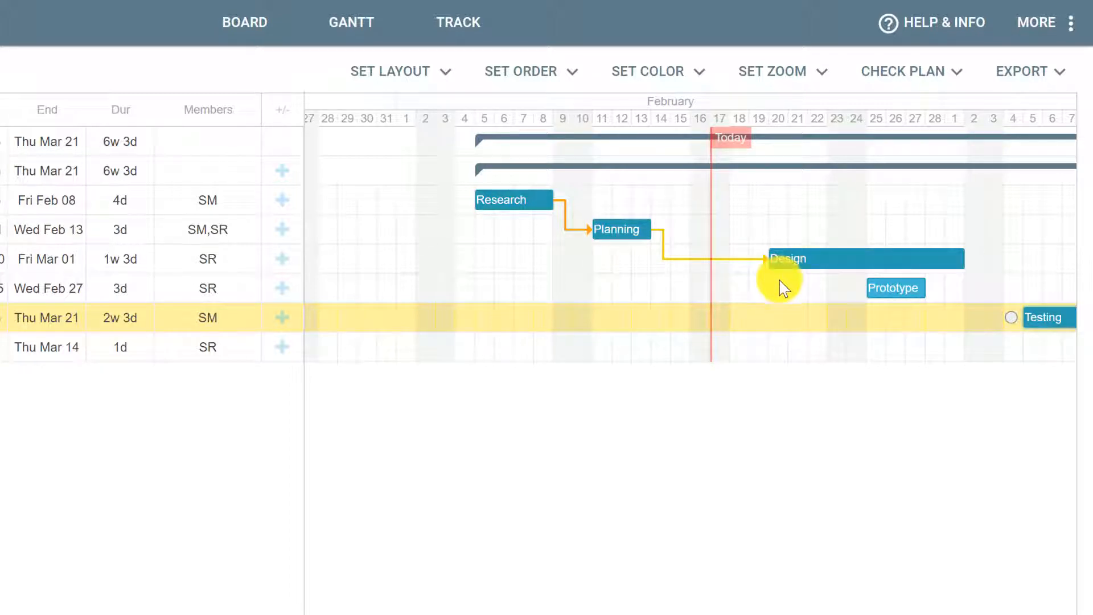
mouse_move(815, 257)
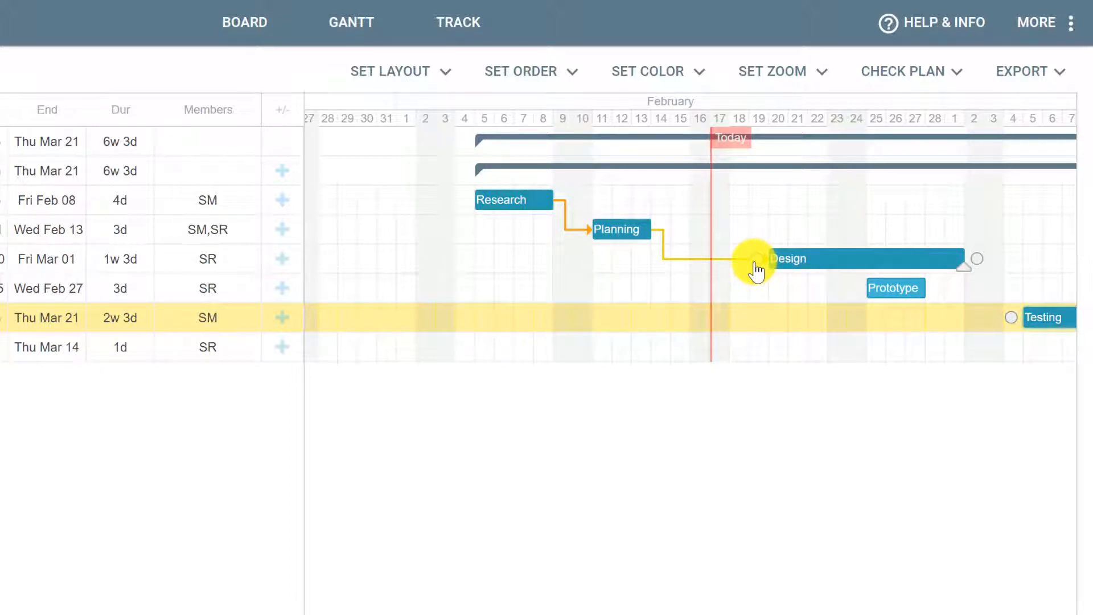
drag(756, 268, 660, 301)
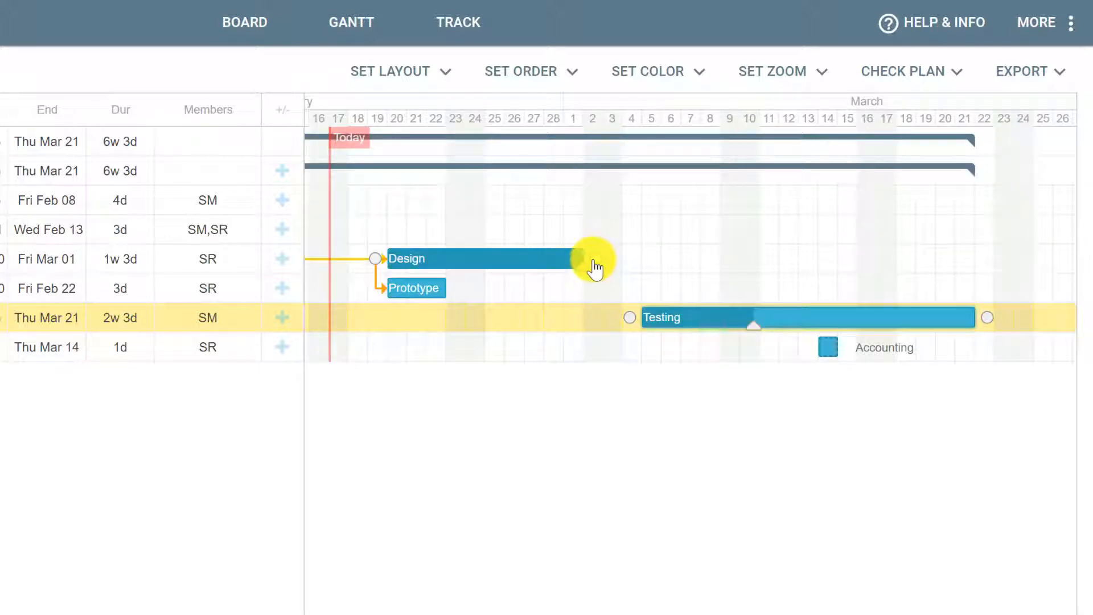
Link the ends of Design and Prototype to the start of Testing, and the end of Testing to the start of Accounting.
drag(595, 259, 631, 319)
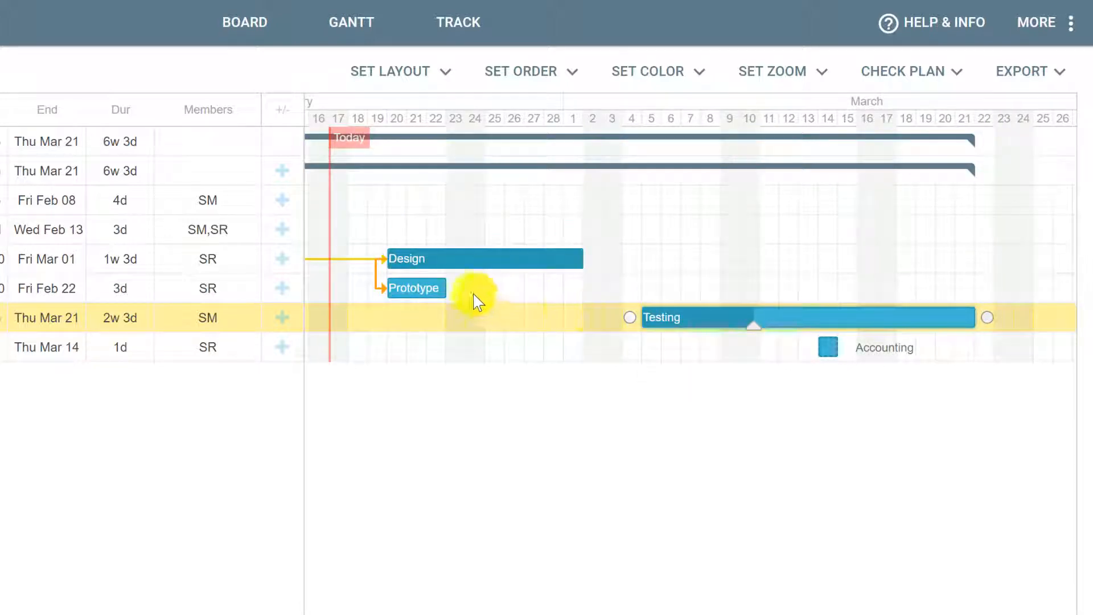
drag(455, 288, 629, 317)
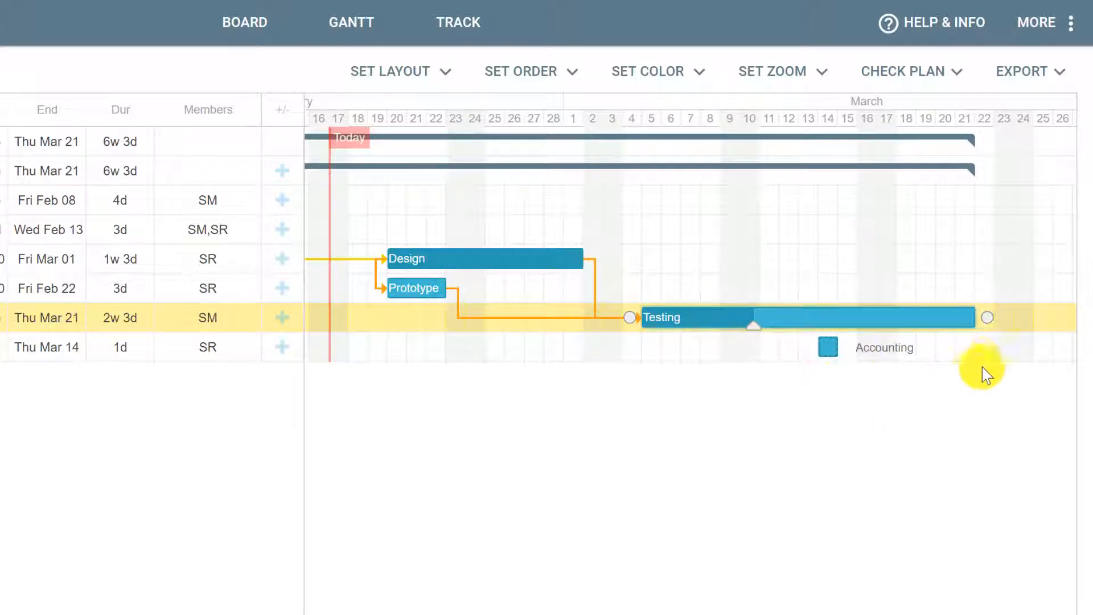
drag(987, 317, 812, 356)
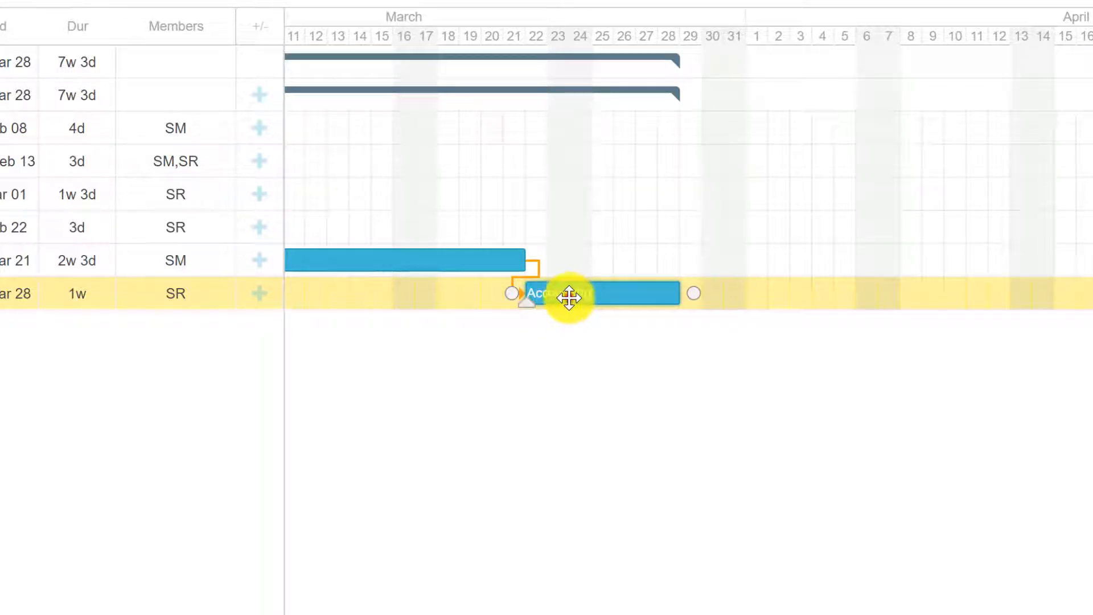
Move the Accounting card to end on Apr 3, and try to move it back before the end of Testing.
drag(569, 298, 704, 298)
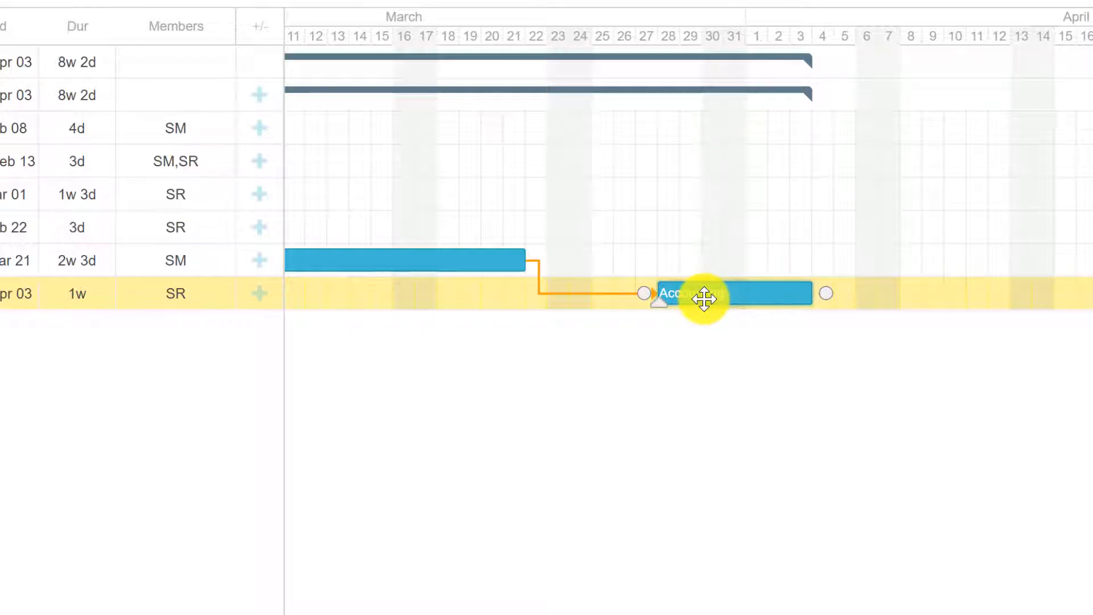
drag(704, 298, 415, 307)
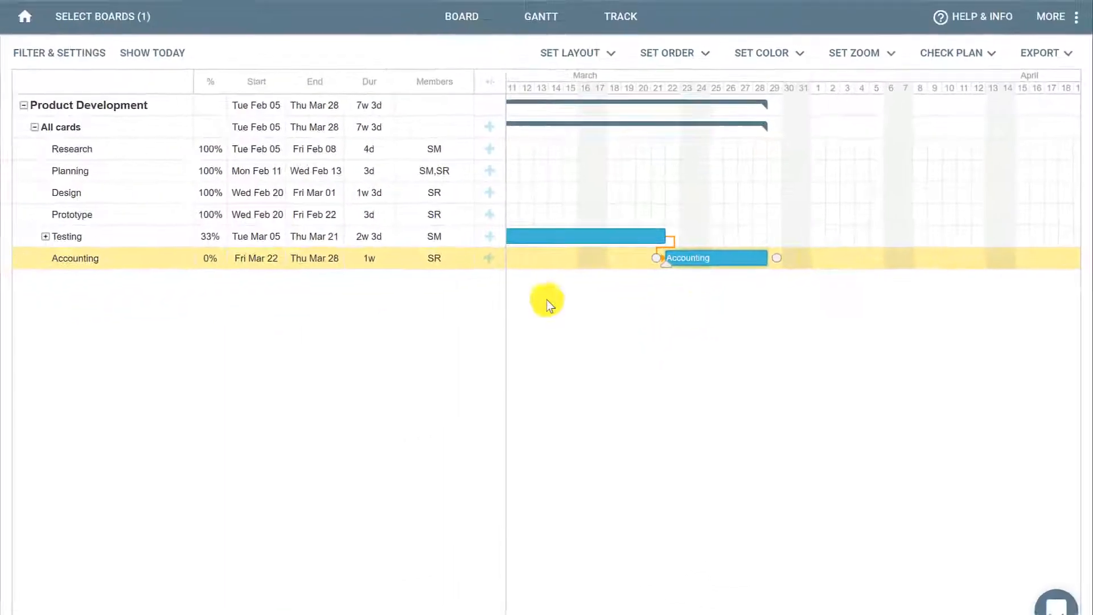
Turn off auto scheduling for the Accounting card and move it to Mar 14 through Mar 20.
double_click(131, 259)
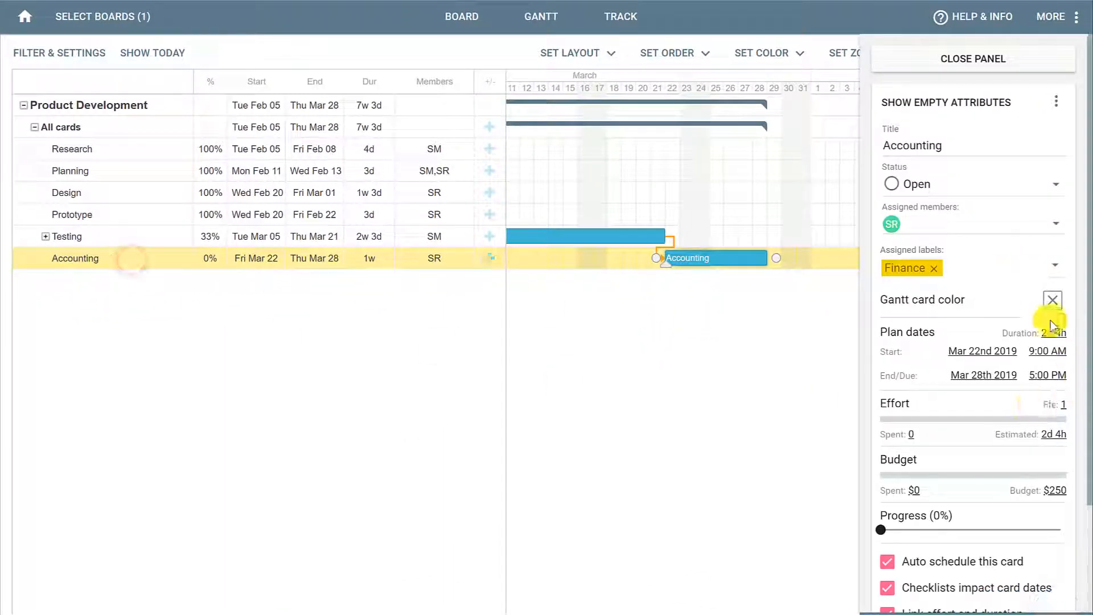
scroll(1012, 267, down, 3)
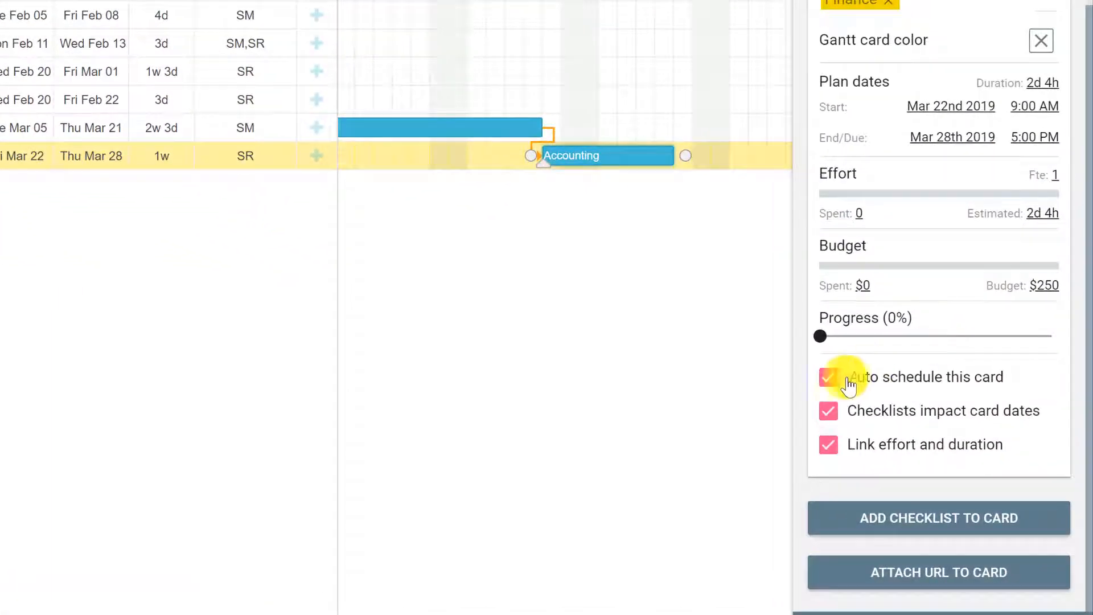
click(831, 380)
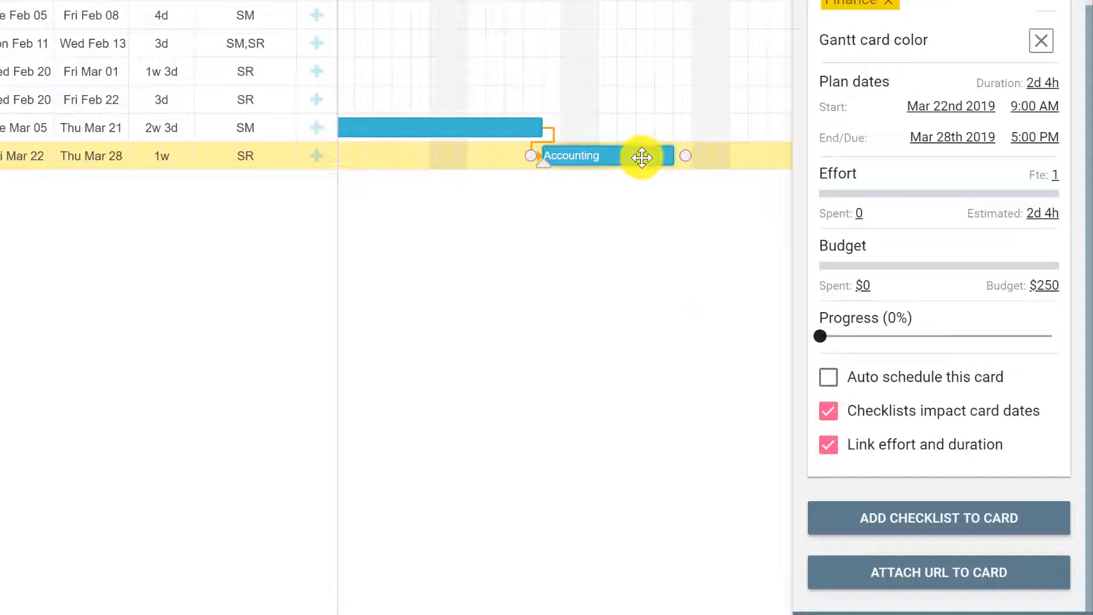
drag(641, 156, 491, 156)
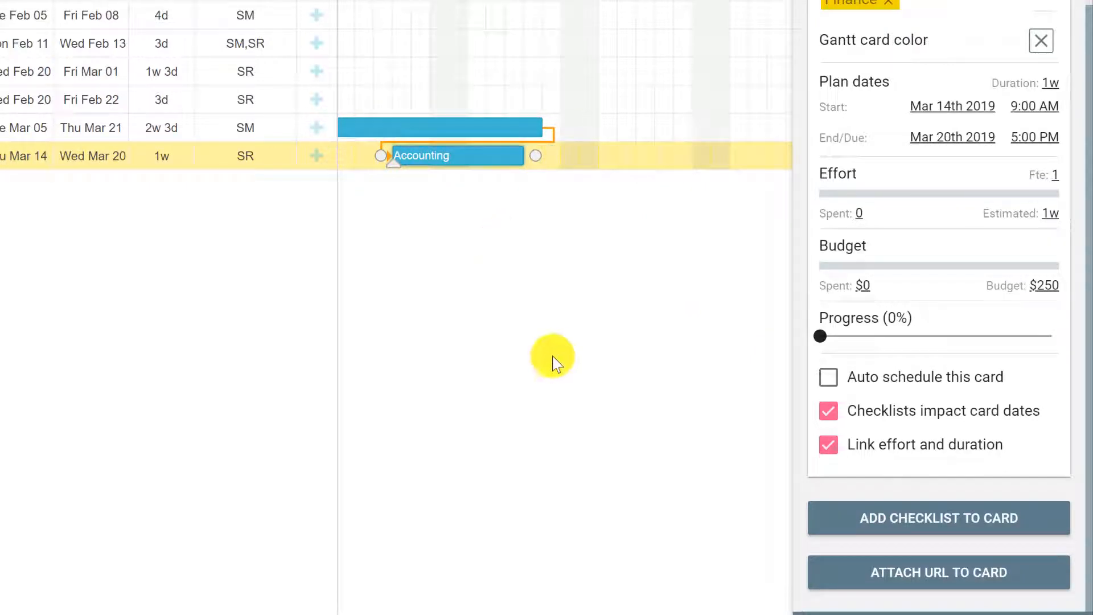
Turn auto scheduling back on for the Accounting card and move it to Mar 27 through Apr 2.
click(825, 377)
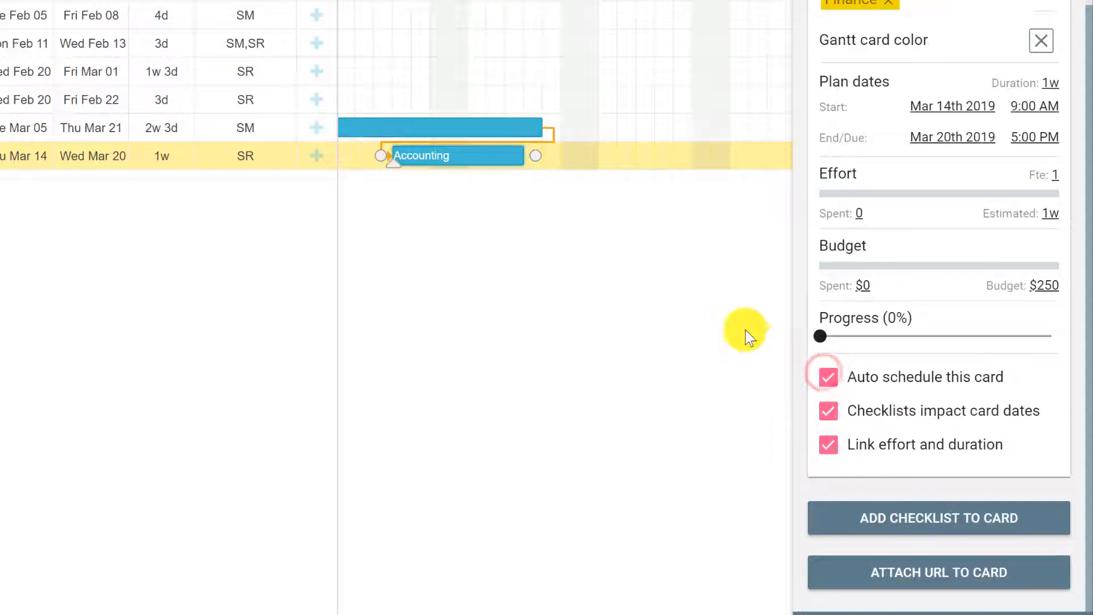
drag(449, 155, 480, 162)
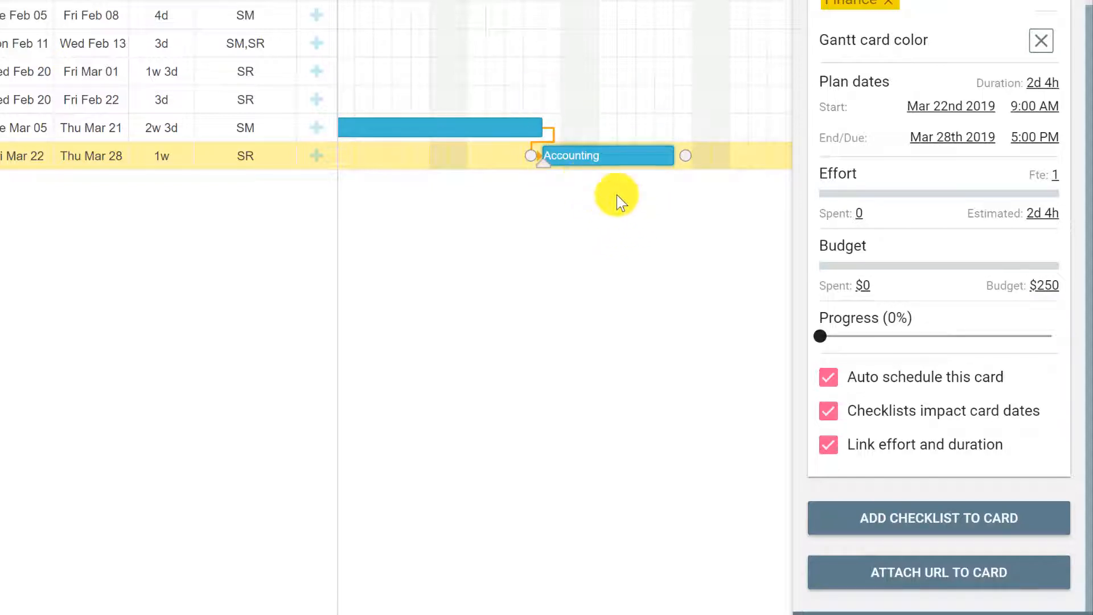
drag(591, 153, 671, 154)
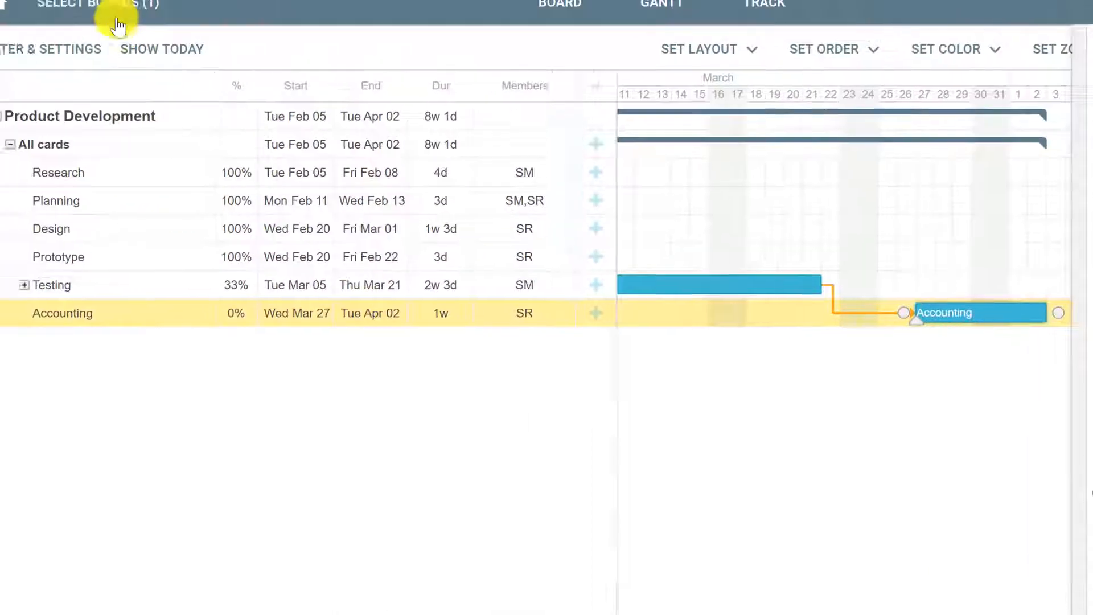
Enable auto-scheduling and strict auto-scheduling in the dependency planning settings, and save the changes to refresh the Gantt chart.
click(71, 57)
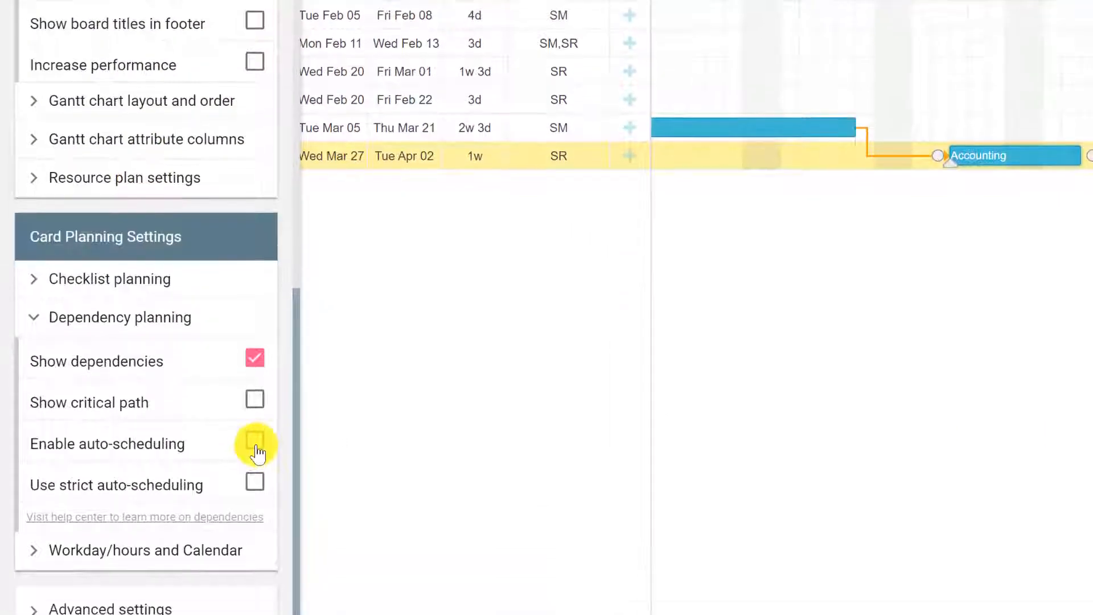
click(256, 444)
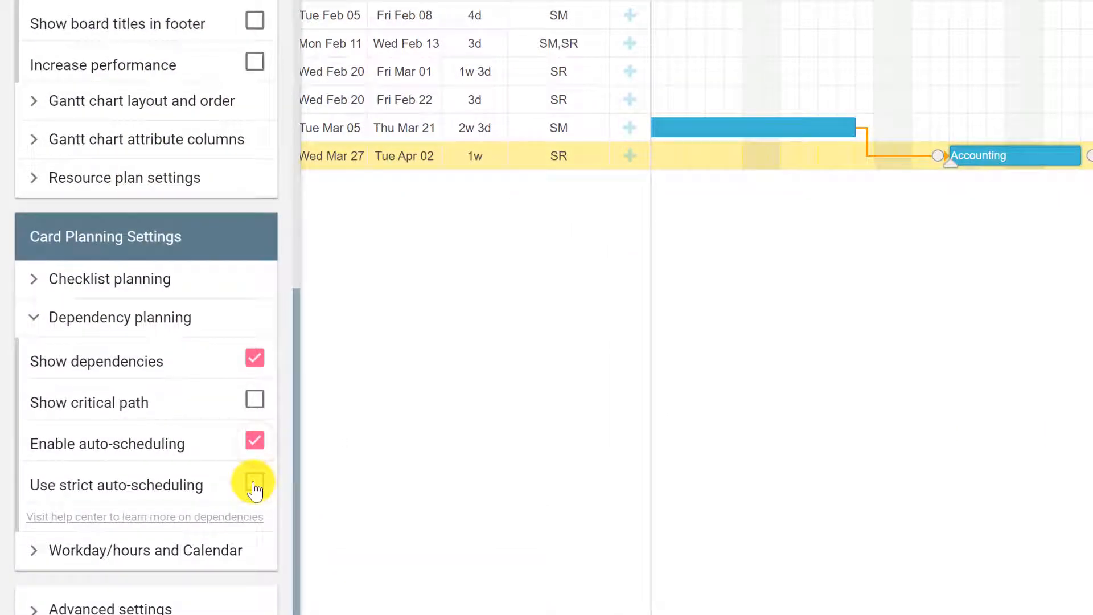
click(254, 481)
scroll(252, 501, up, 8)
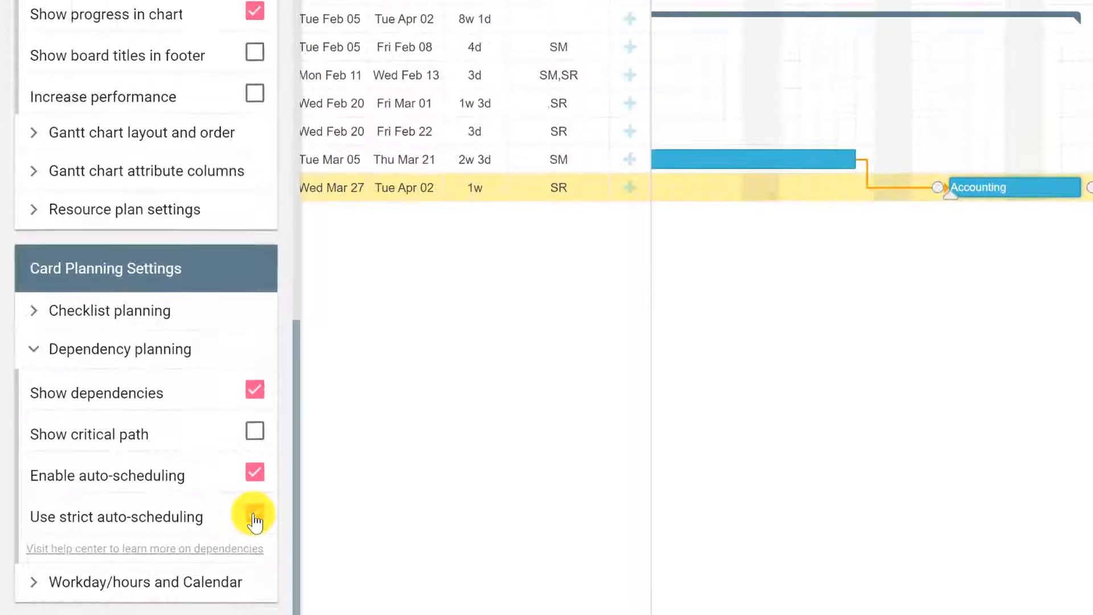
scroll(265, 227, up, 3)
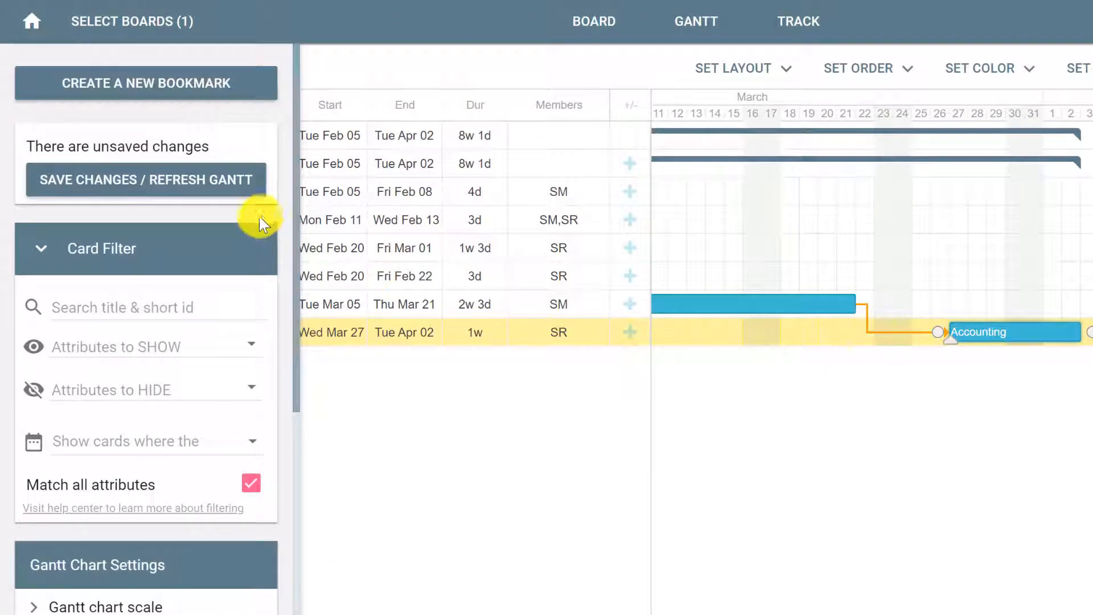
click(200, 179)
Move the Testing card earlier on the timeline to run from Mar 4 to Mar 20.
click(415, 357)
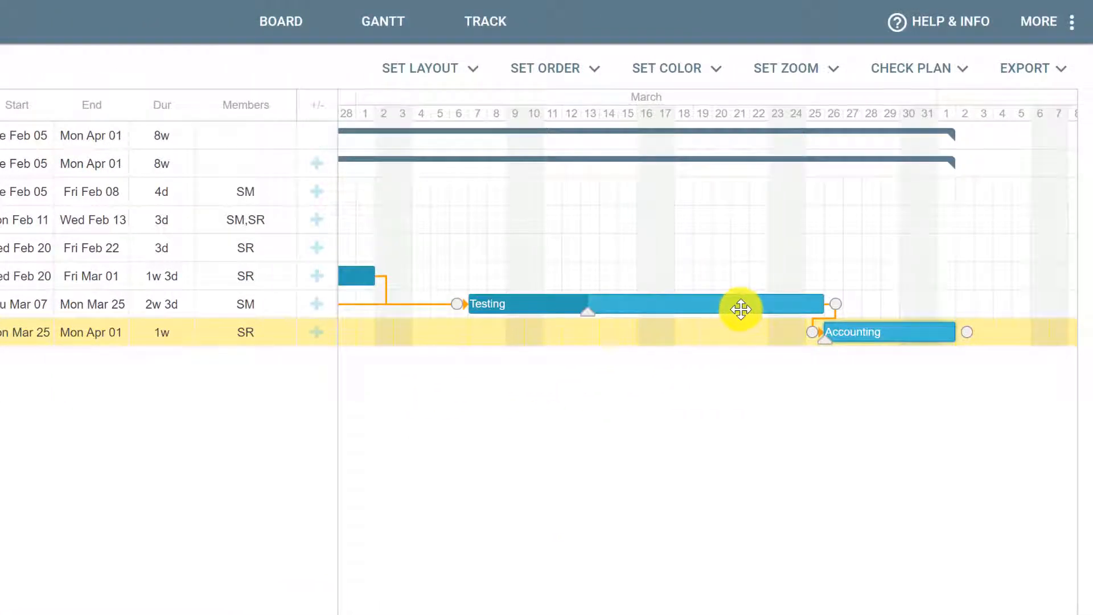
drag(739, 309, 683, 307)
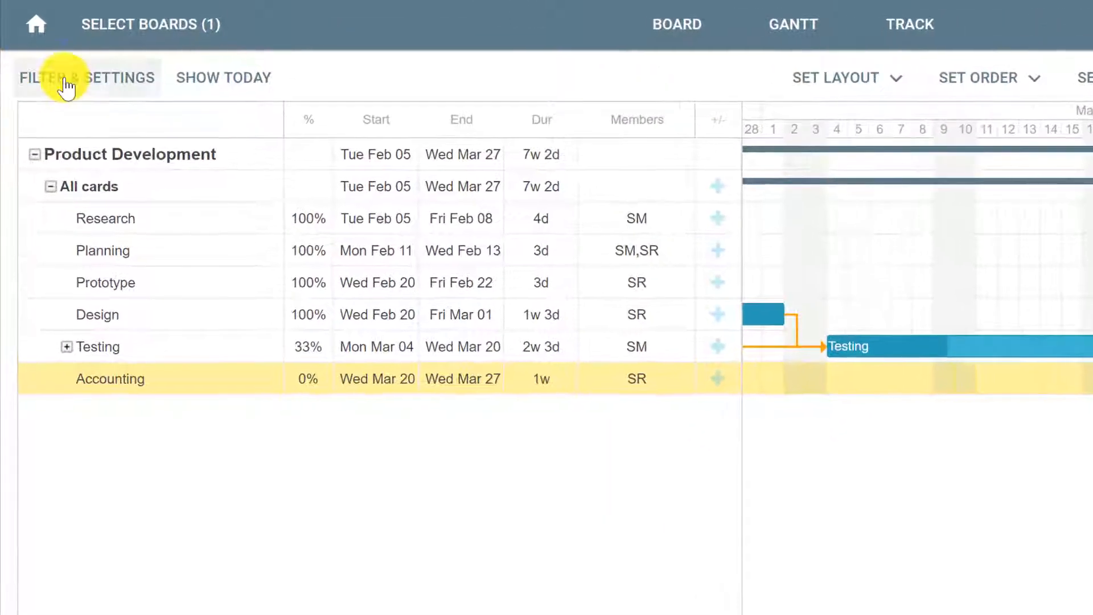
Open the board plan settings that hold the workday, work hours and calendar options.
click(66, 87)
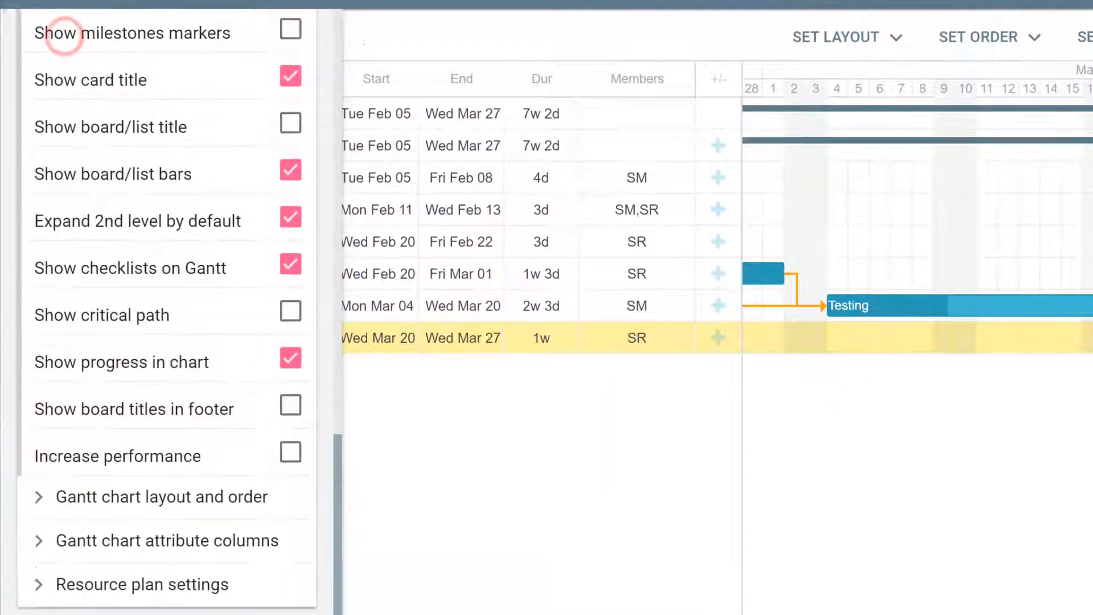
click(139, 586)
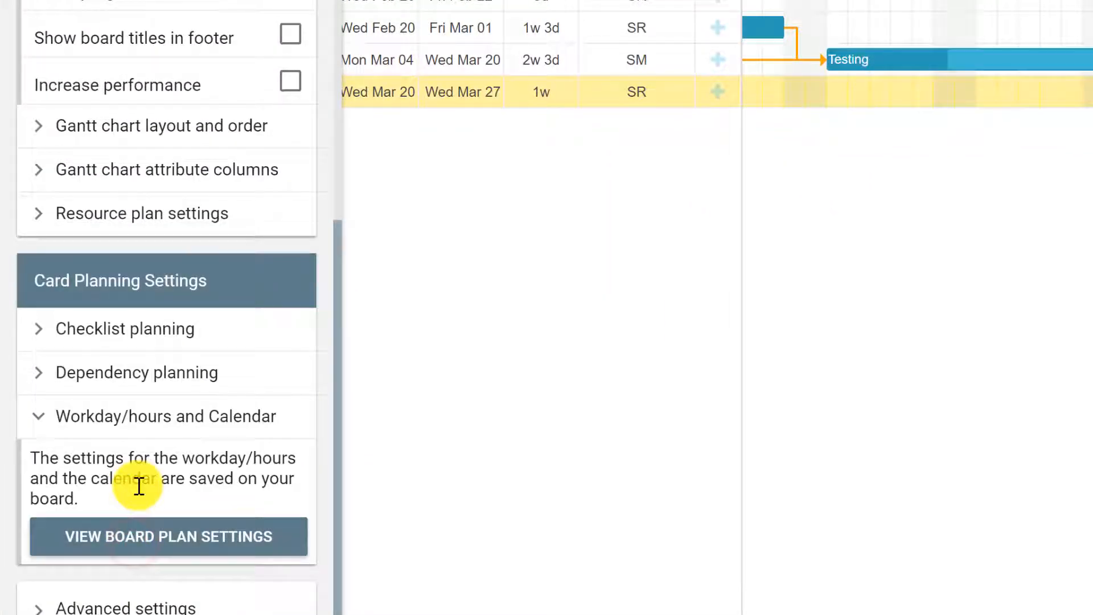
click(177, 541)
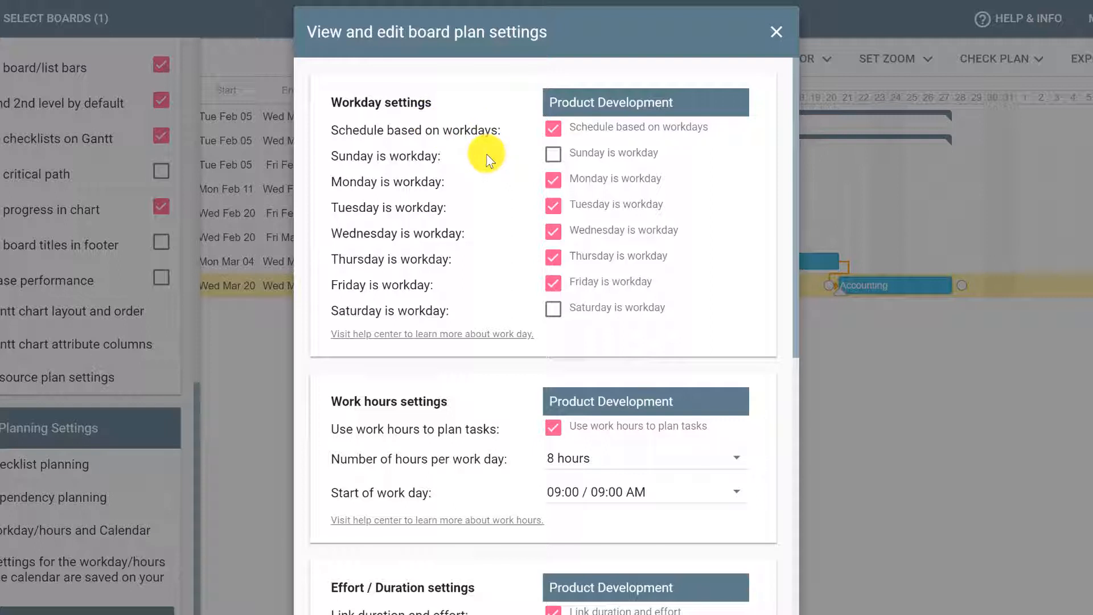
Mark Saturday as a workday for the Product Development board and clear it again.
click(555, 313)
click(554, 312)
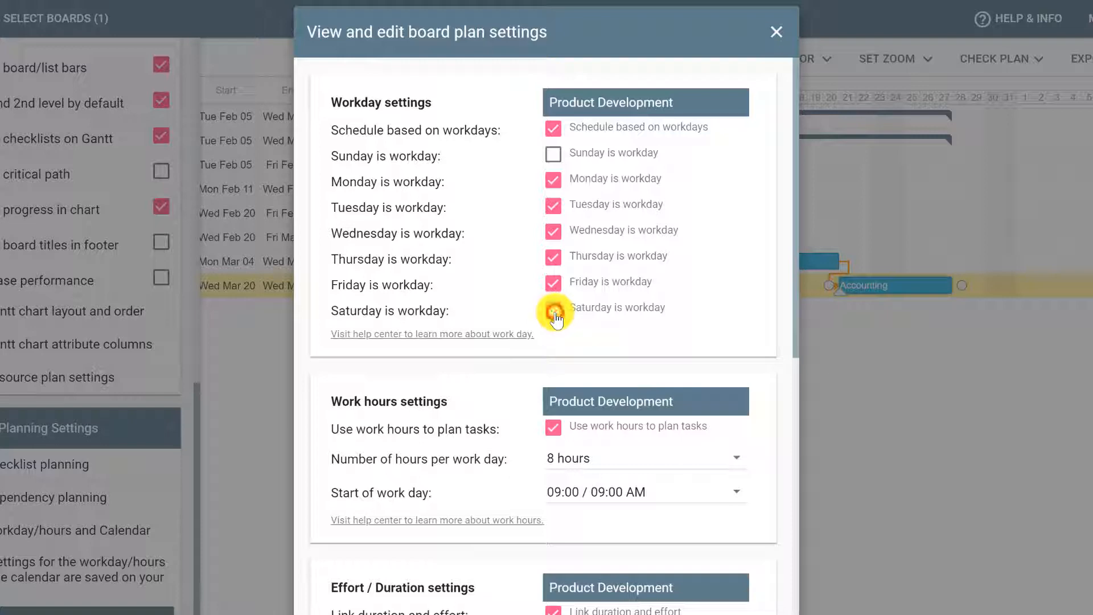
Examine the available options for the number of hours per work day in the work hours settings.
drag(794, 293, 801, 346)
scroll(803, 364, down, 3)
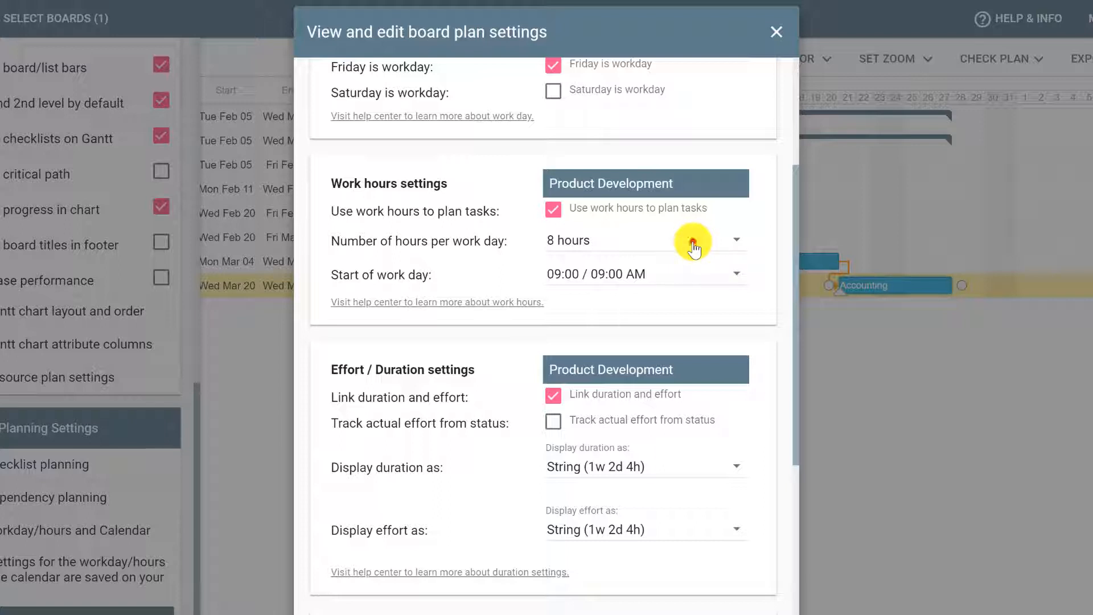
click(693, 246)
drag(757, 218, 756, 340)
click(756, 340)
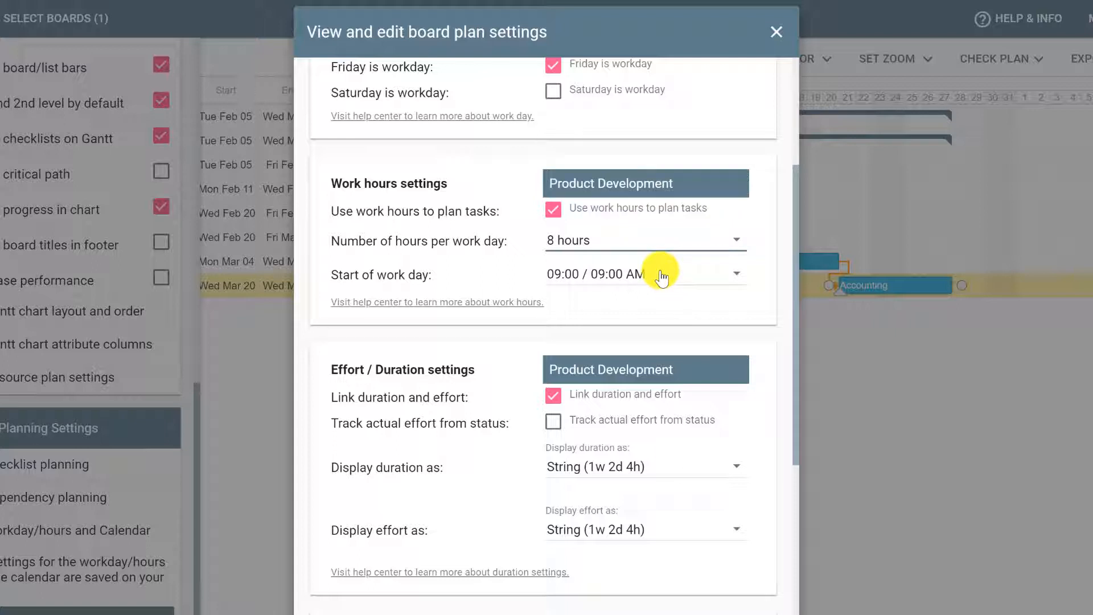
Turn the use of work hours to plan tasks off and back on for the Product Development board.
click(554, 211)
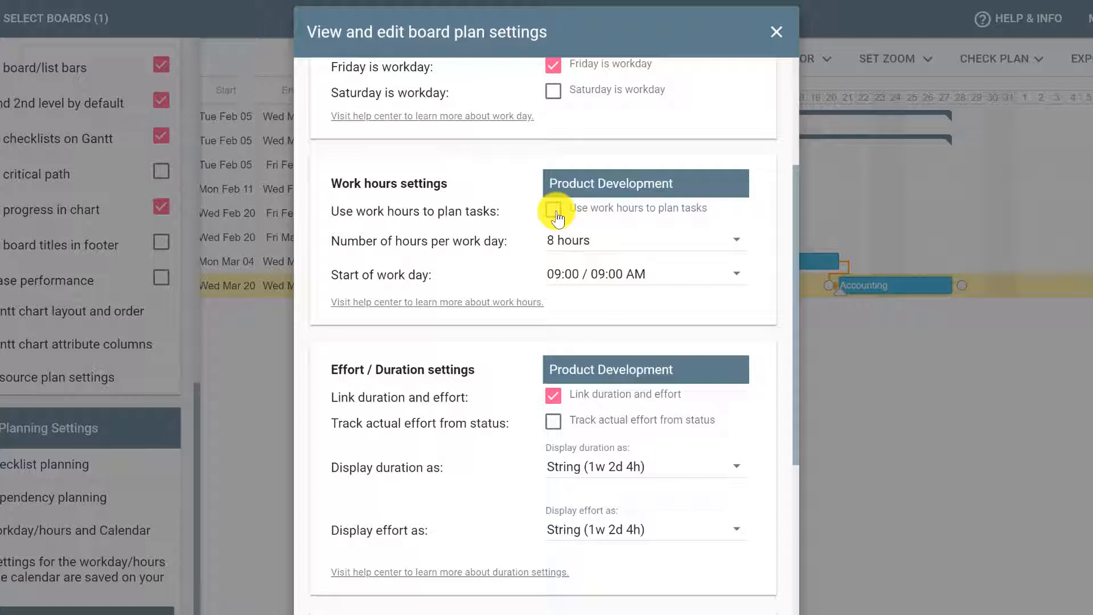
click(554, 213)
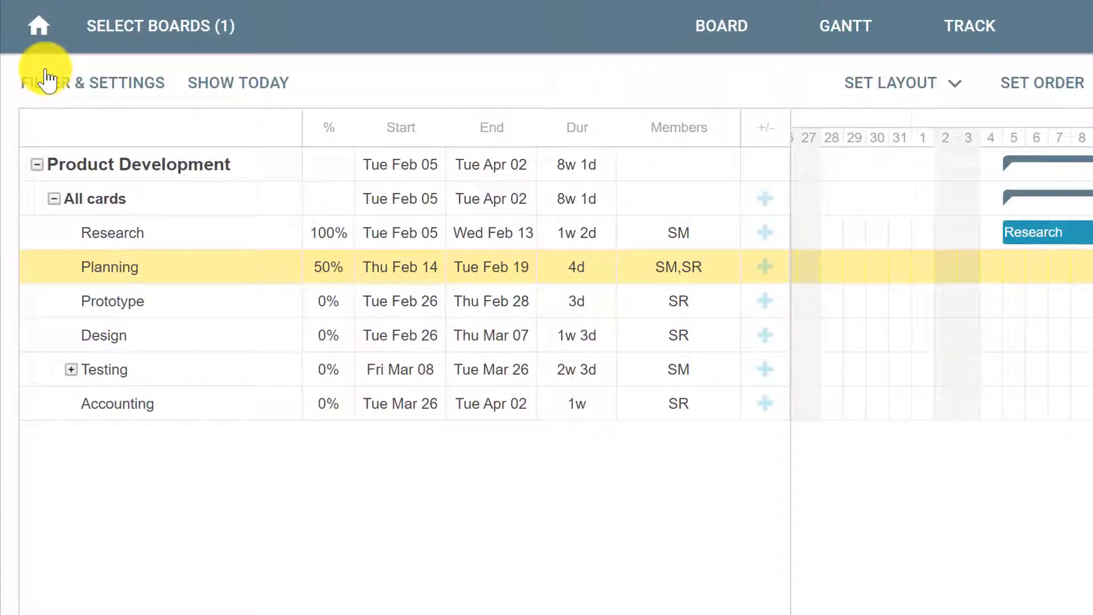
Add the Effort ratio attribute column to the Gantt chart and save the changes to refresh it.
click(49, 71)
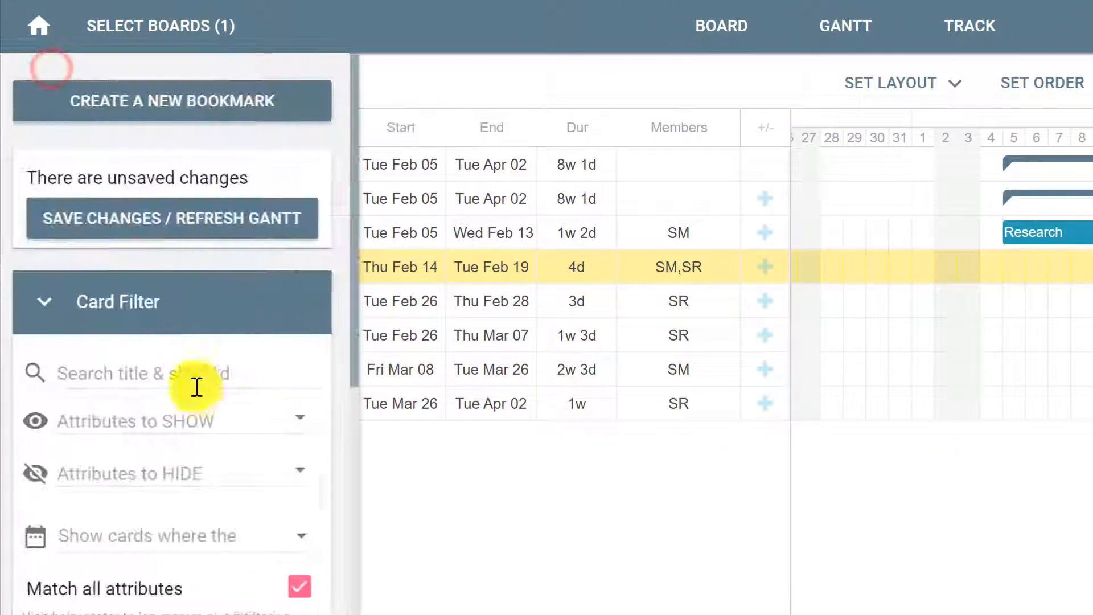
scroll(171, 237, down, 6)
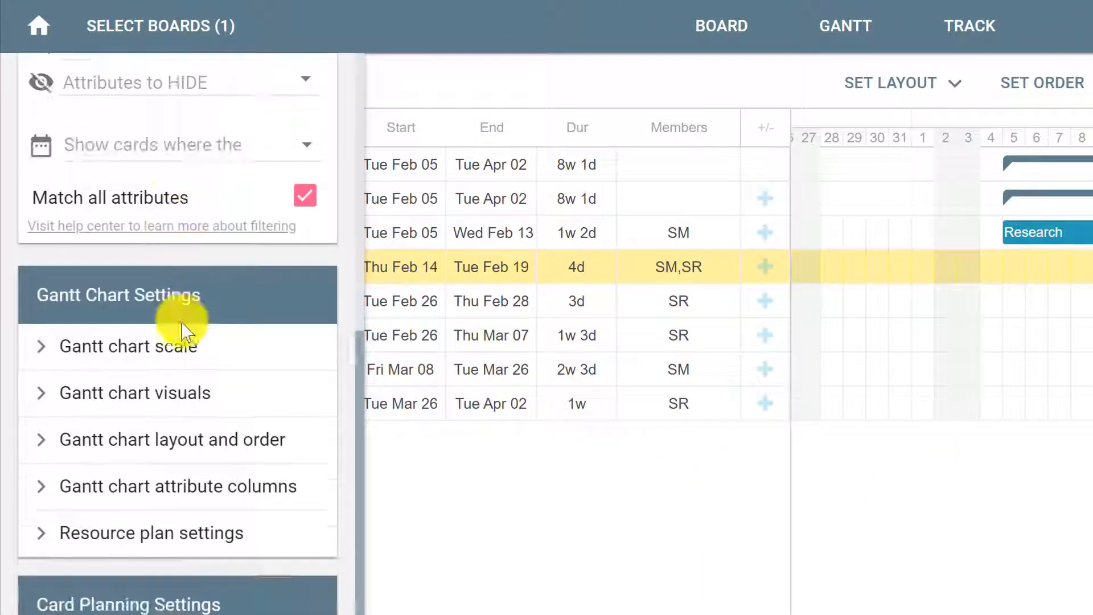
click(148, 490)
scroll(147, 491, down, 4)
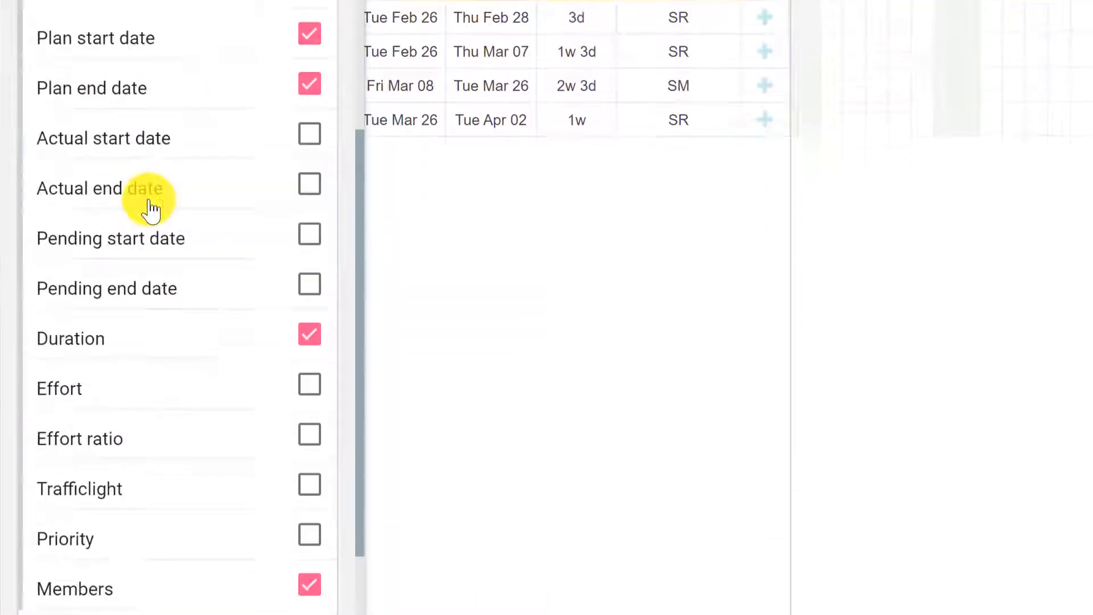
click(309, 374)
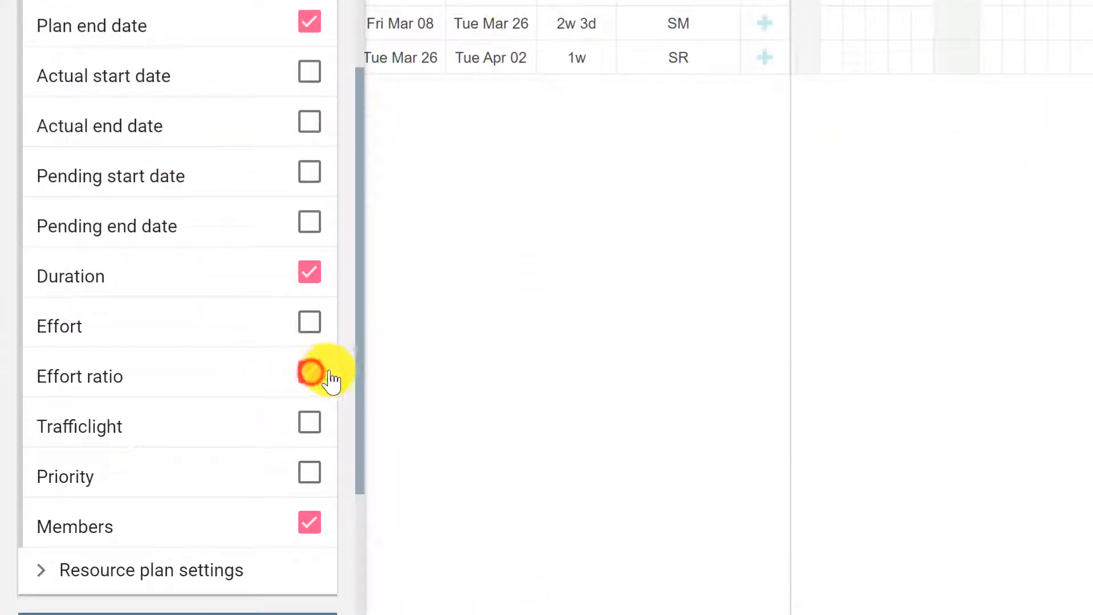
scroll(320, 103, up, 8)
scroll(313, 171, up, 6)
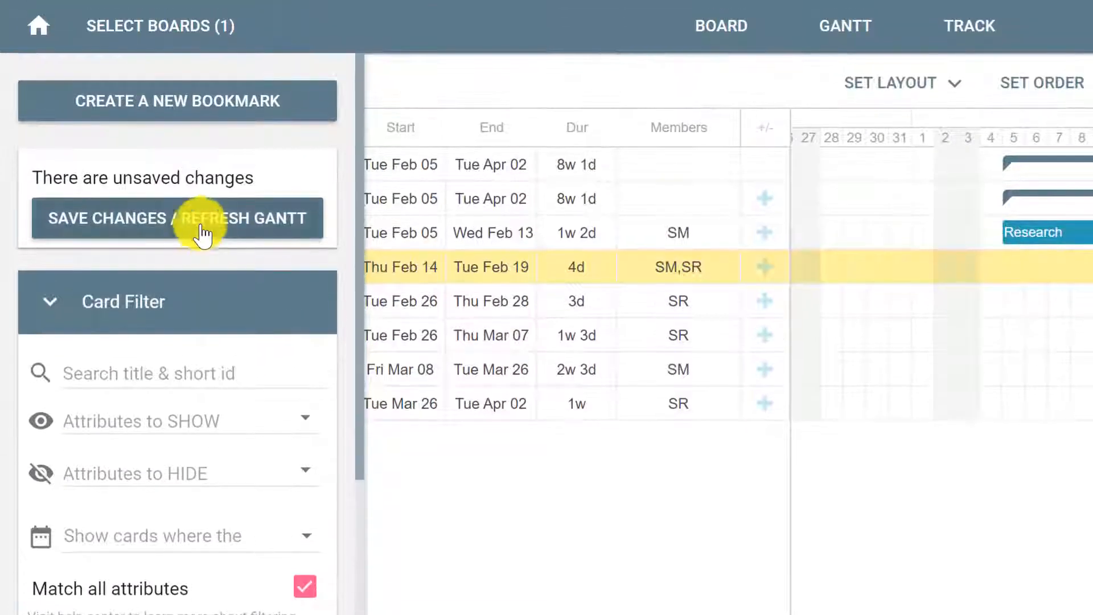
click(196, 220)
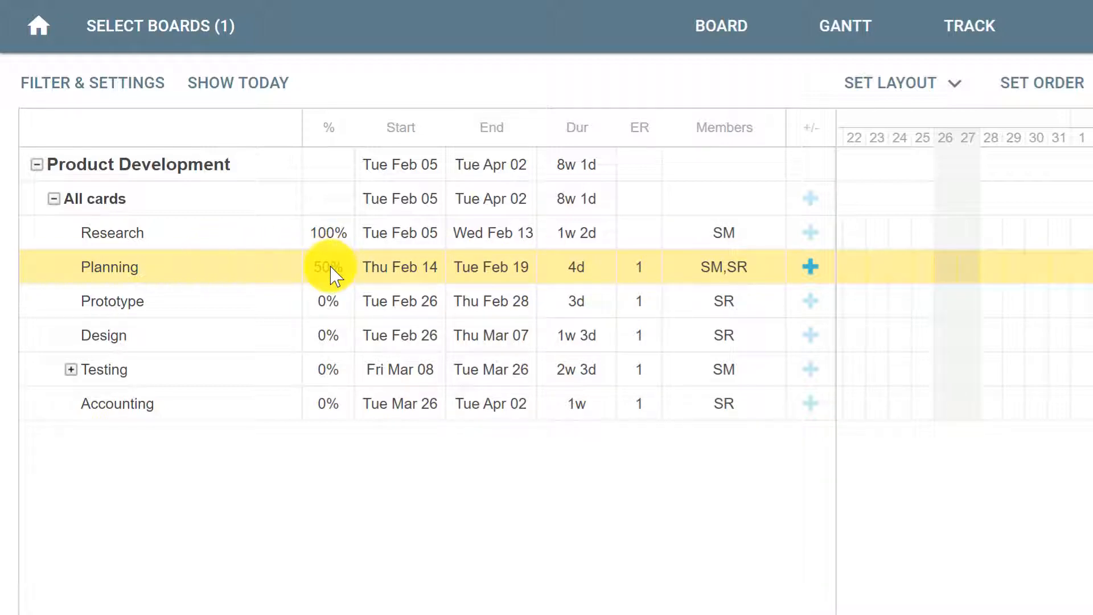
Set the Planning card's progress to 25% and calculate the plan's effort ratio with remaining time counted from Now.
click(188, 273)
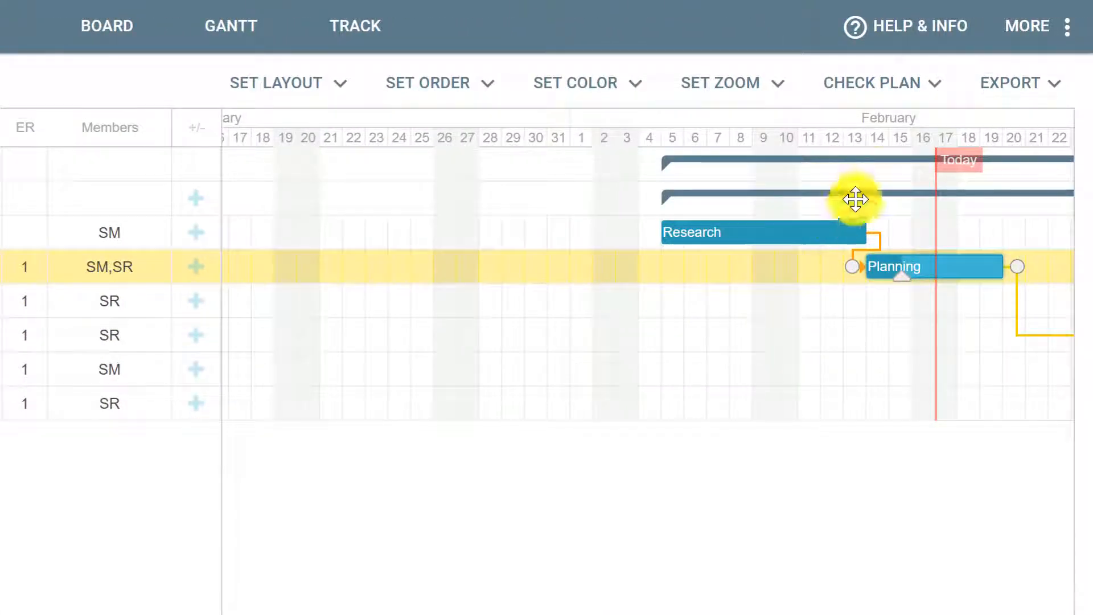
click(864, 91)
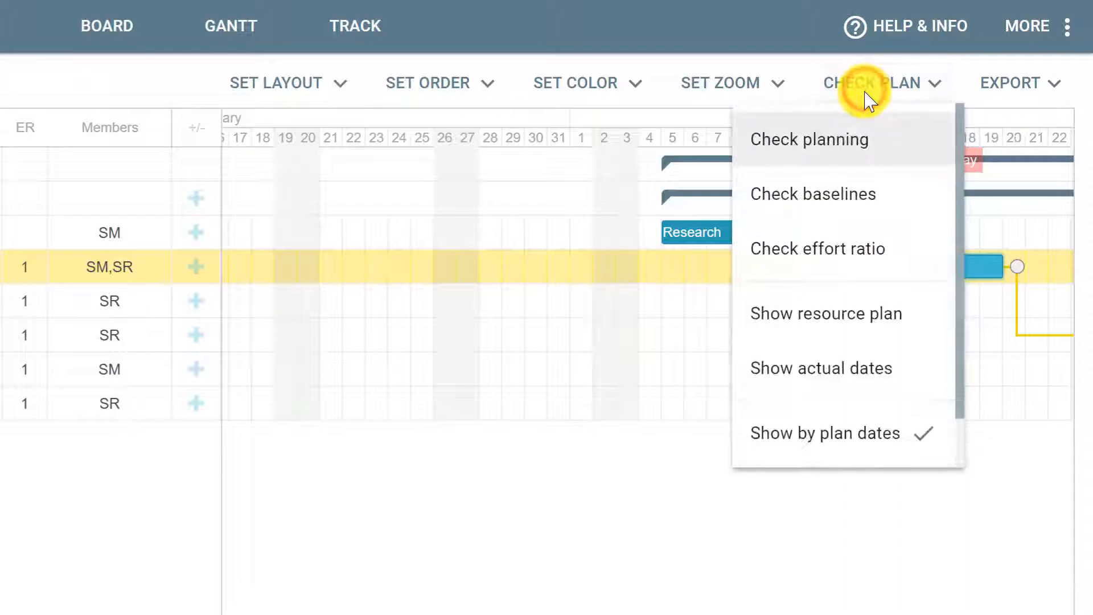
click(852, 250)
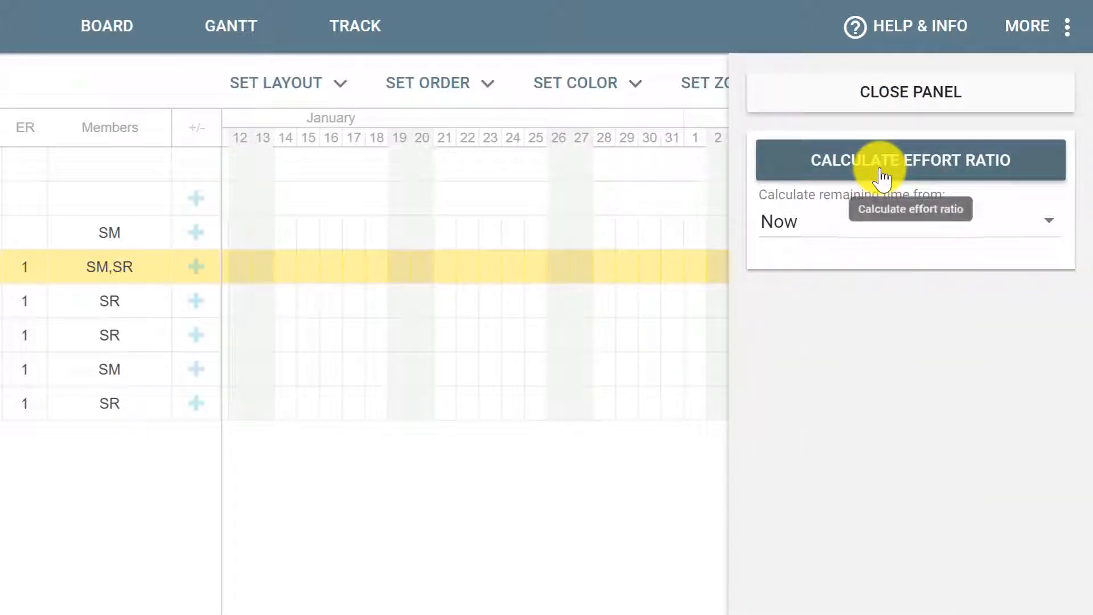
click(883, 178)
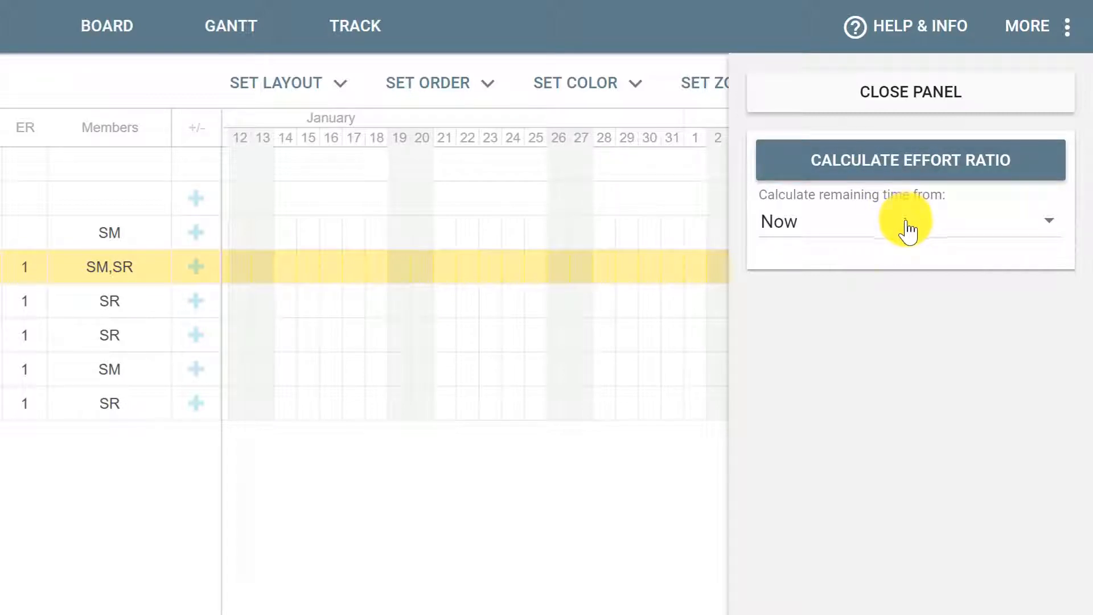
click(915, 171)
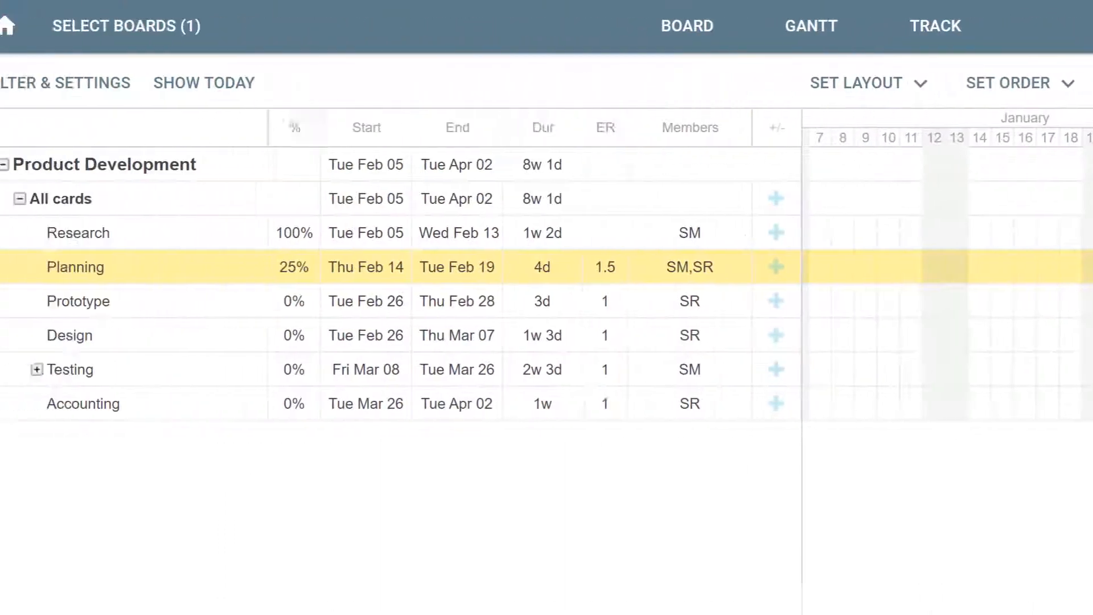
Set the Planning card's progress to 90% and recalculate the effort ratio.
click(248, 276)
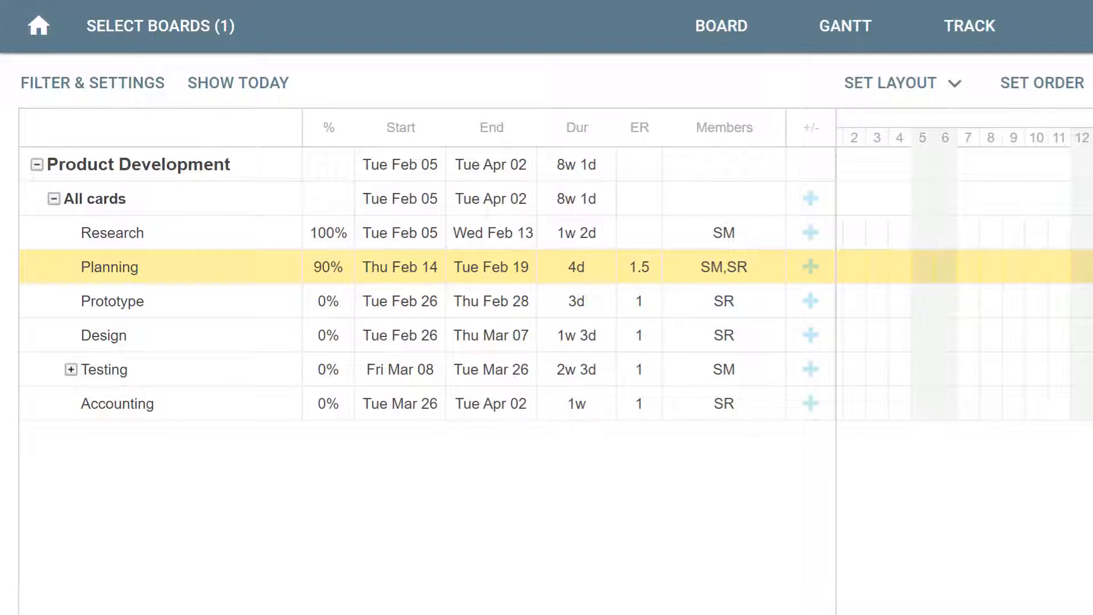
click(937, 66)
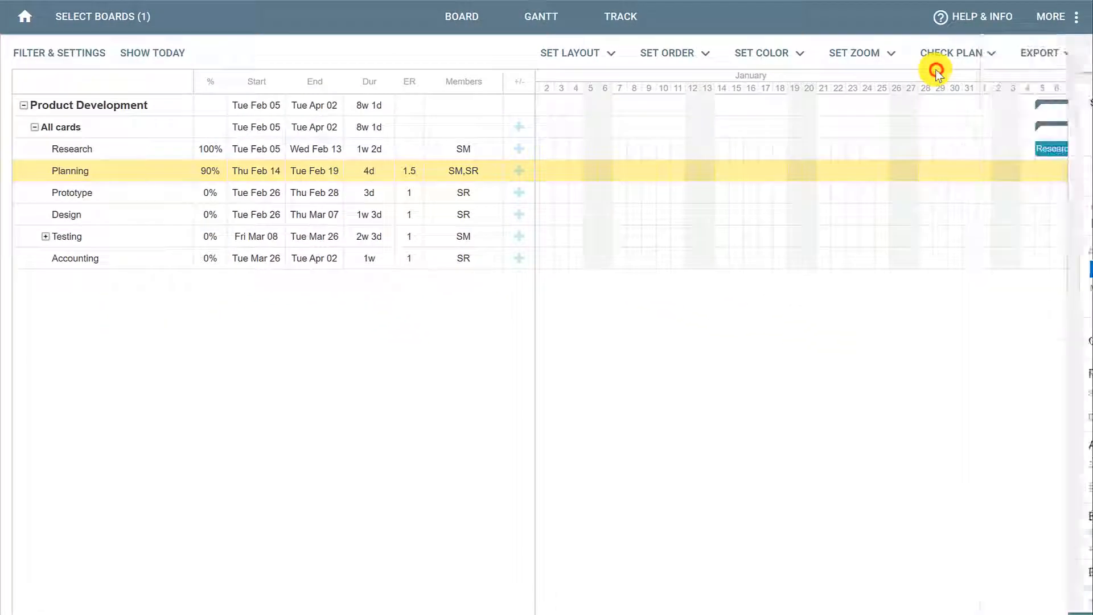
click(939, 57)
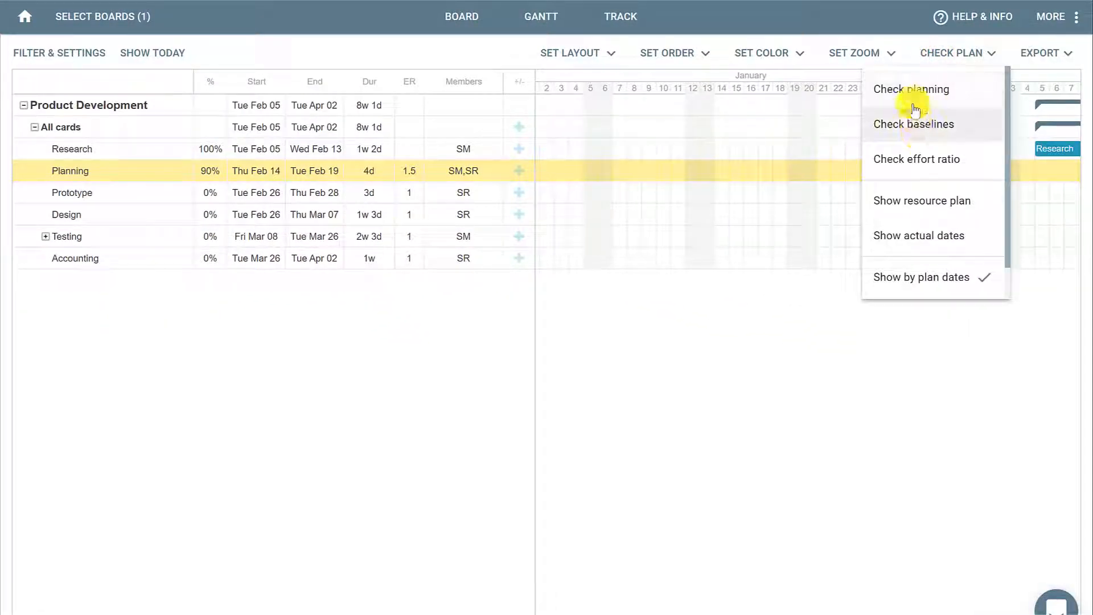
click(919, 165)
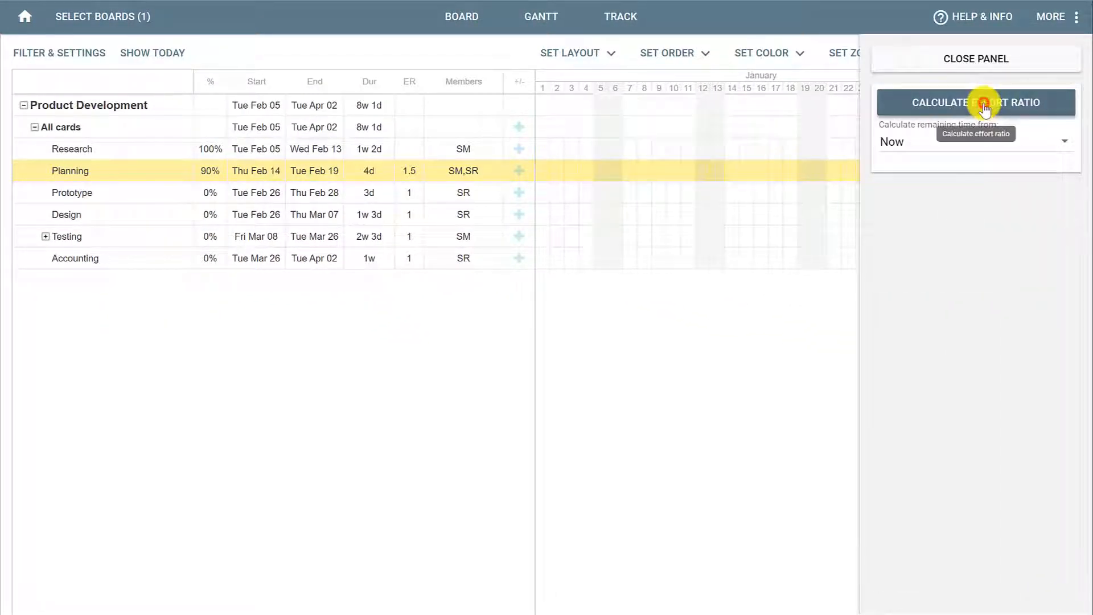
click(984, 104)
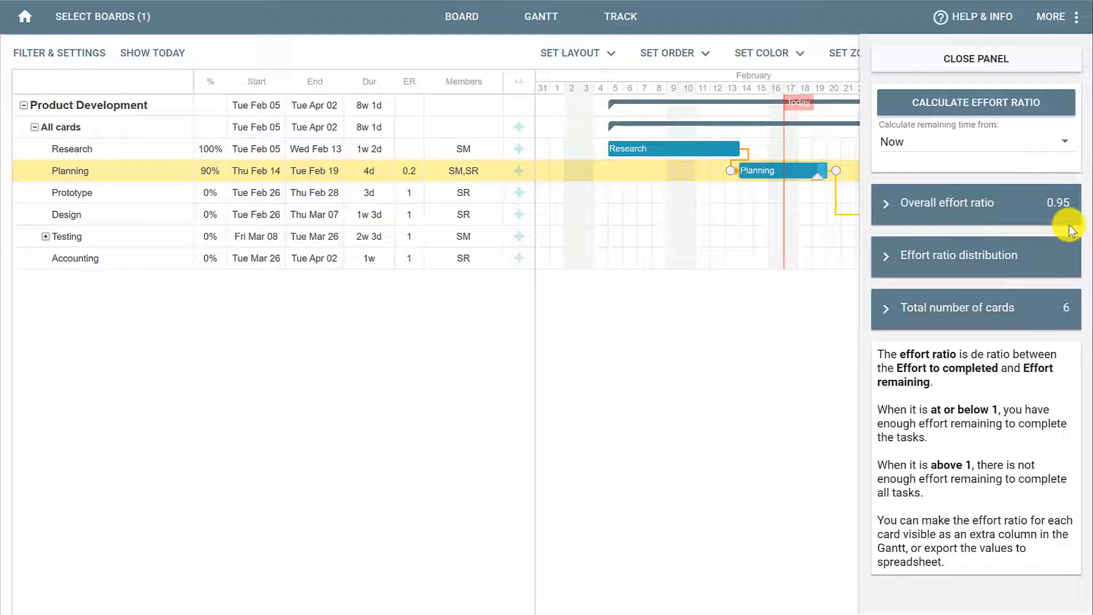
Examine the overall effort ratio breakdown and the effort ratio distribution.
click(890, 209)
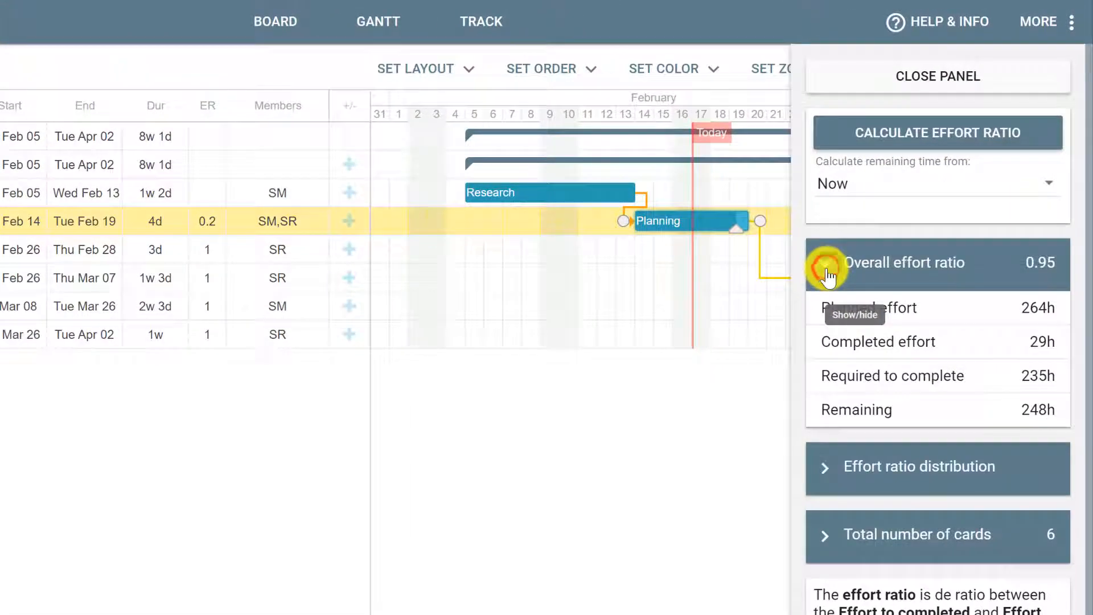
scroll(966, 318, down, 1)
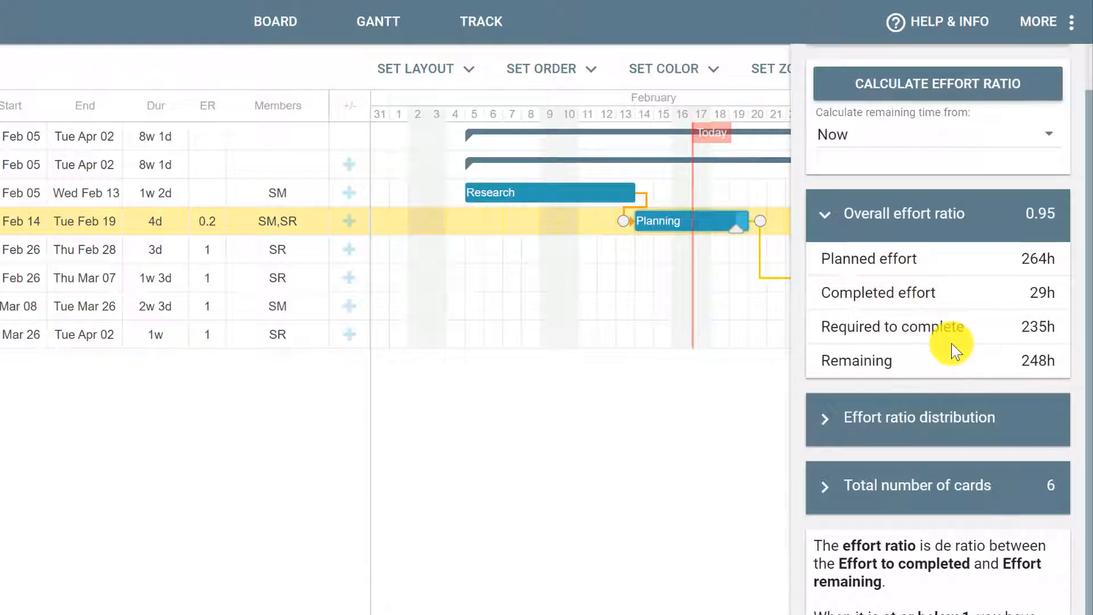
click(894, 433)
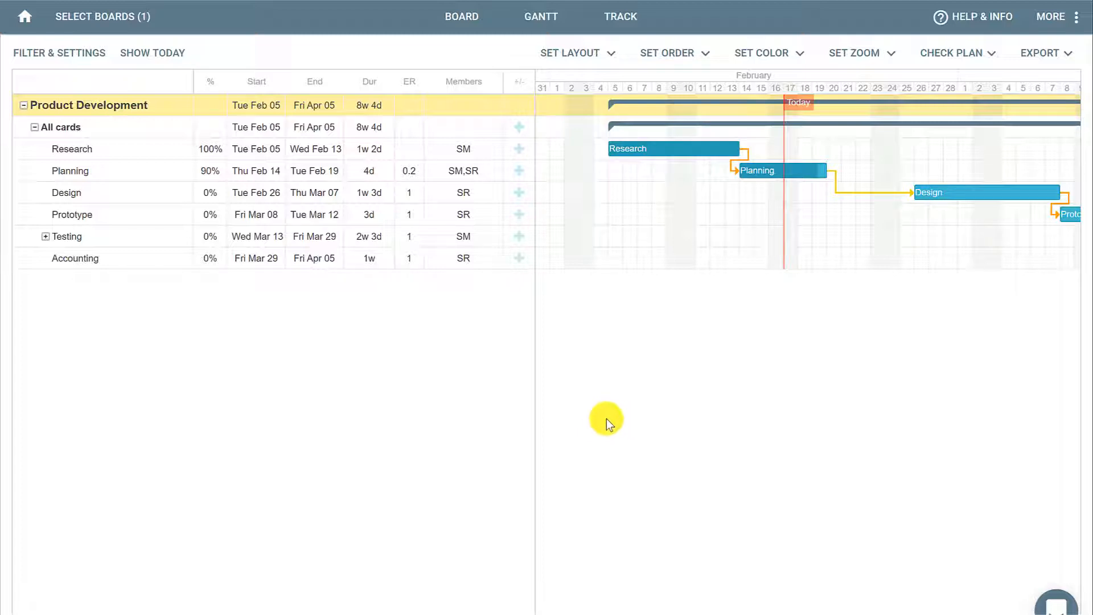
Open the milestones section in the Product Development board's details.
click(62, 108)
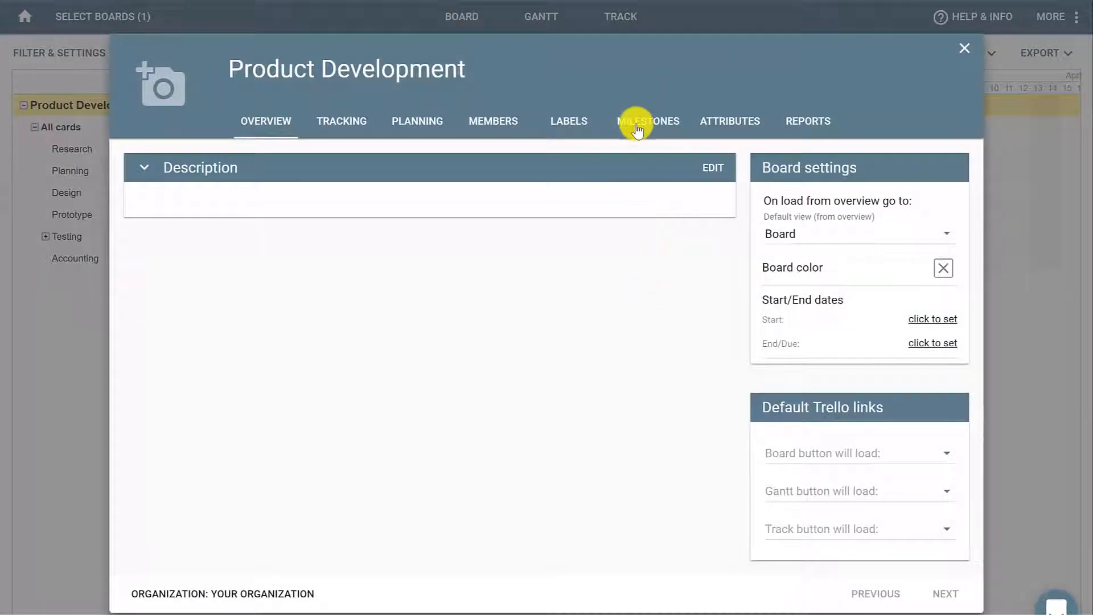
click(637, 129)
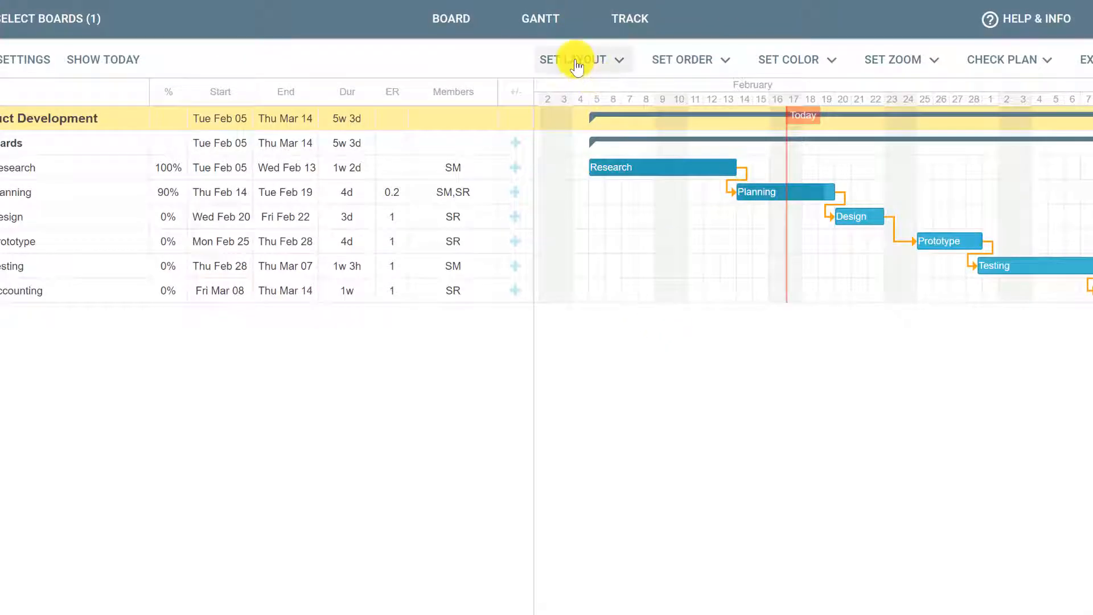
Group the Gantt cards with the List by Milestone layout, and switch the layout to List by Label.
click(575, 59)
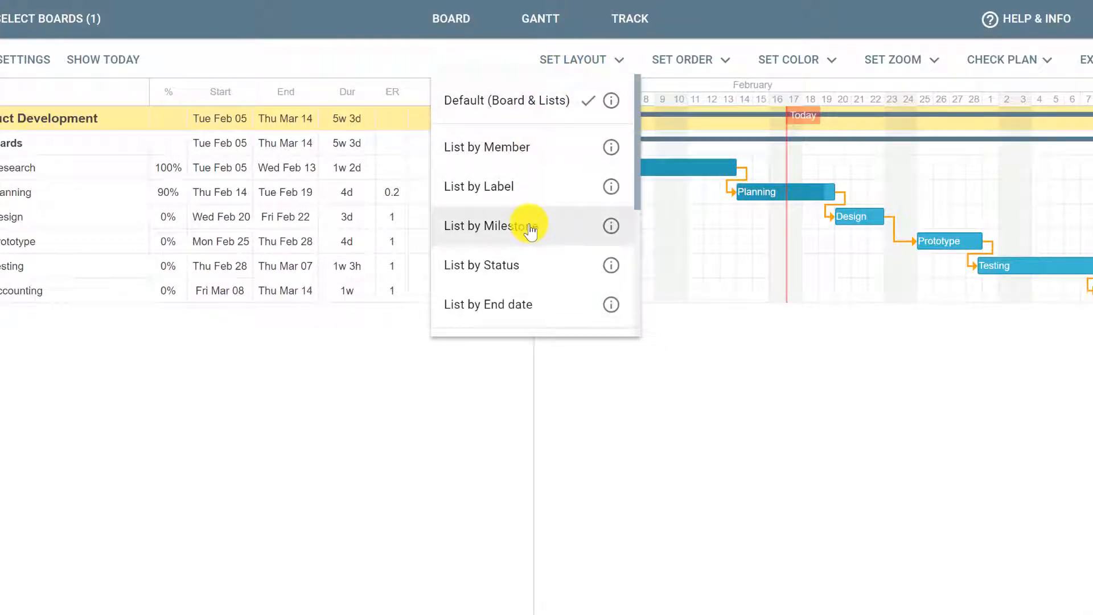
click(530, 227)
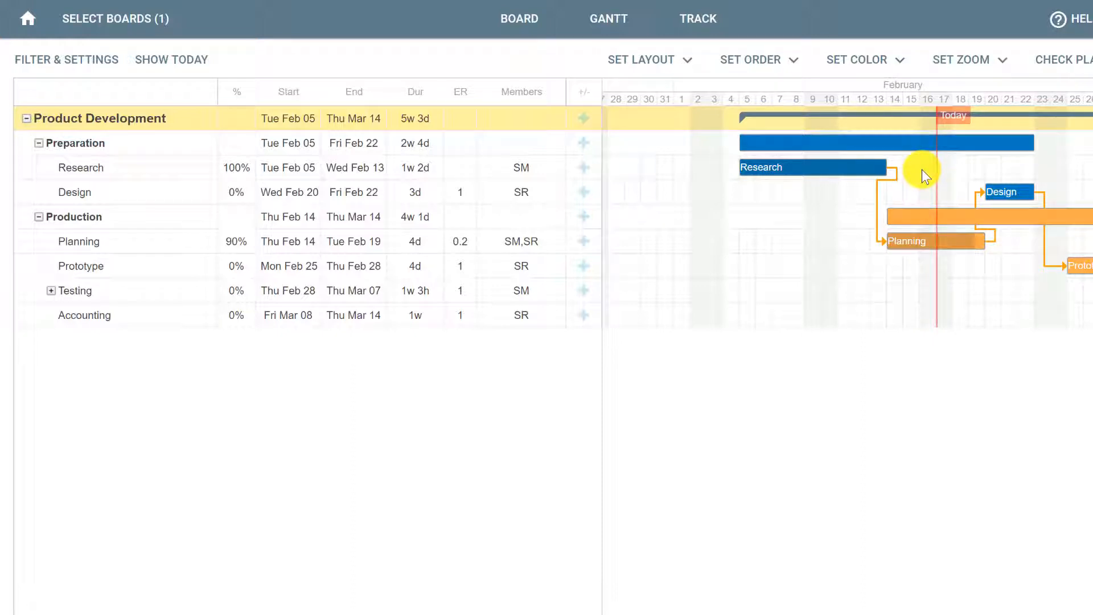
click(614, 64)
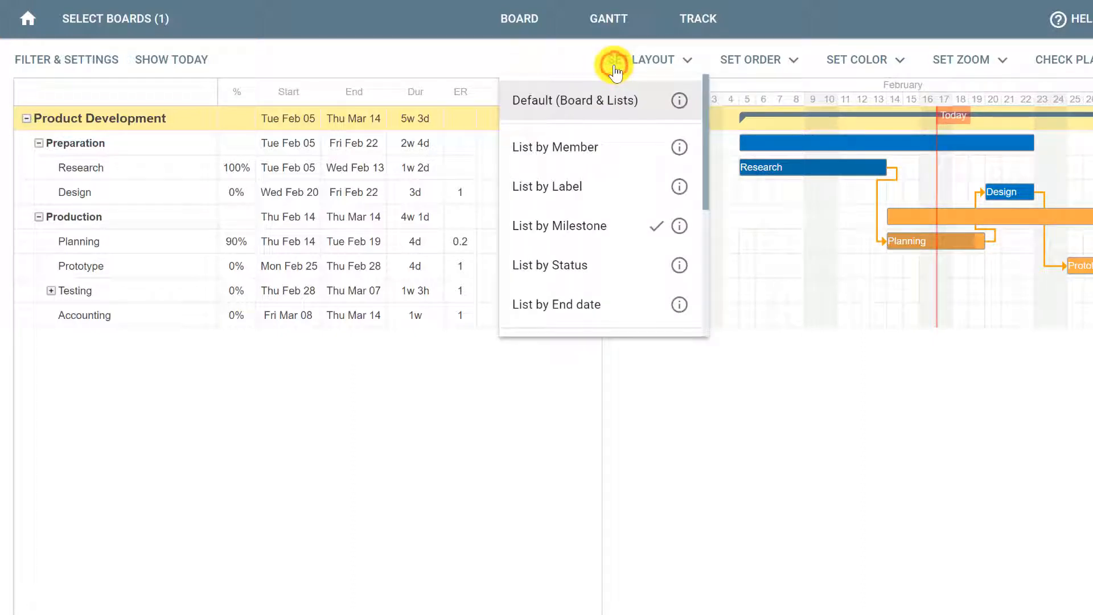
click(595, 188)
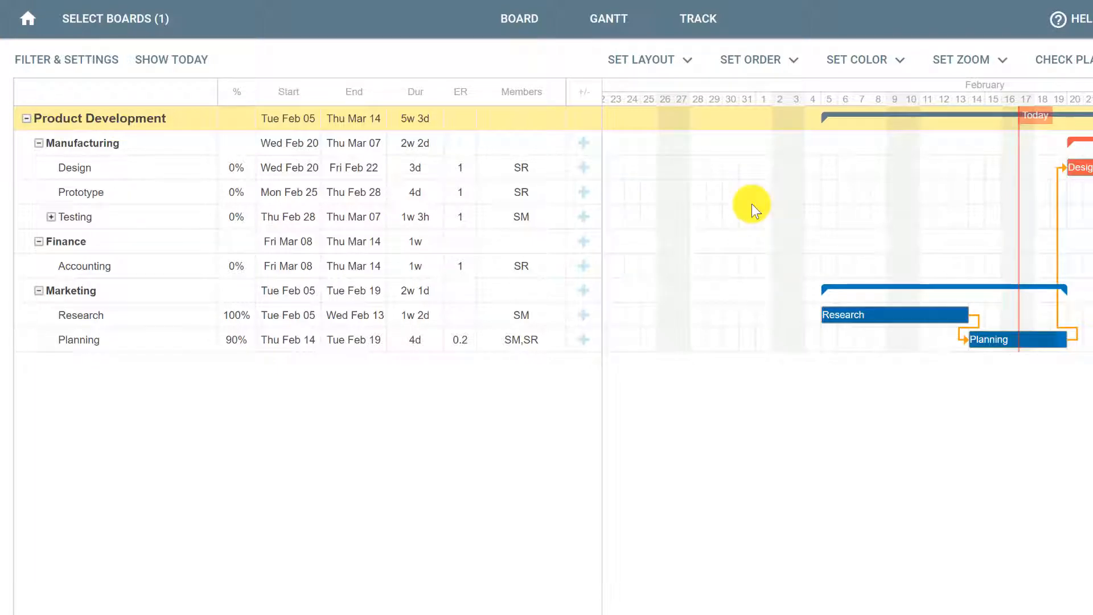
Enable showing milestones on top in the Gantt chart visuals and save the changes to refresh the chart.
click(66, 59)
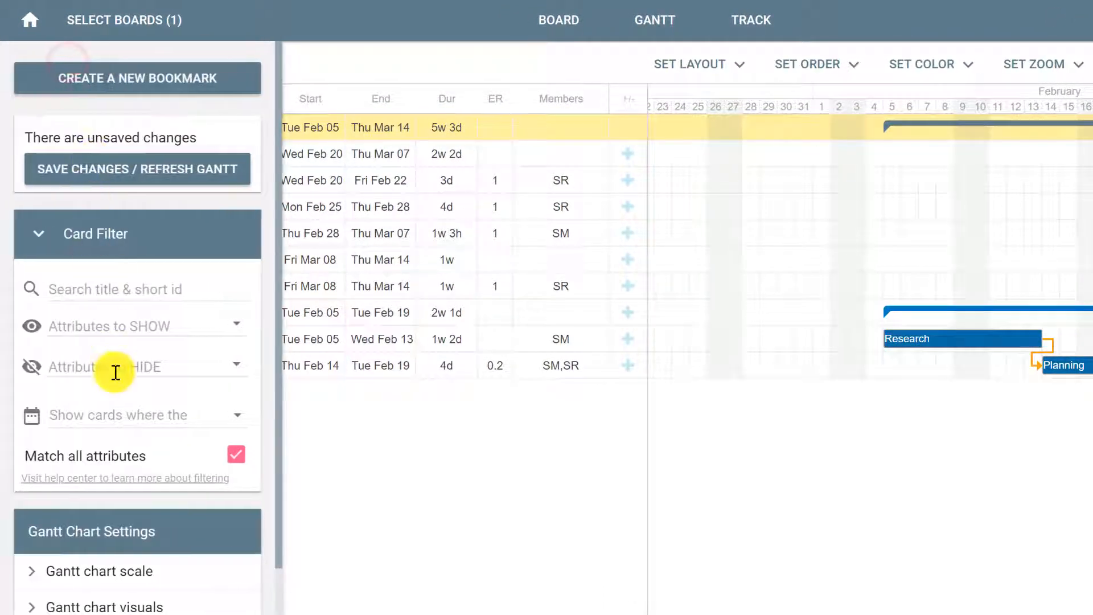
scroll(115, 433, down, 3)
click(114, 467)
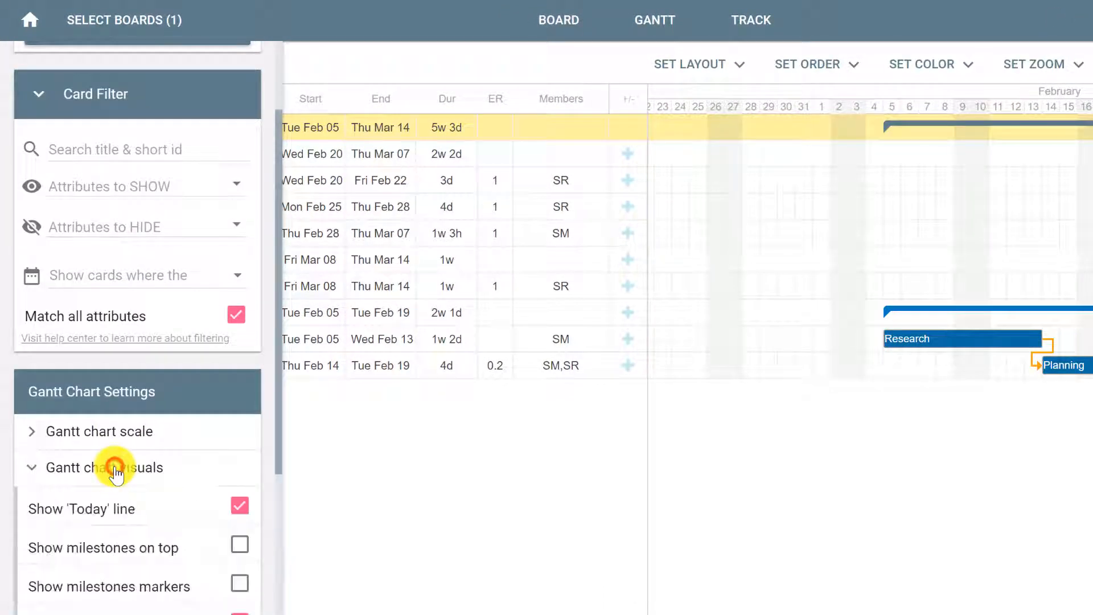
scroll(148, 478, down, 1)
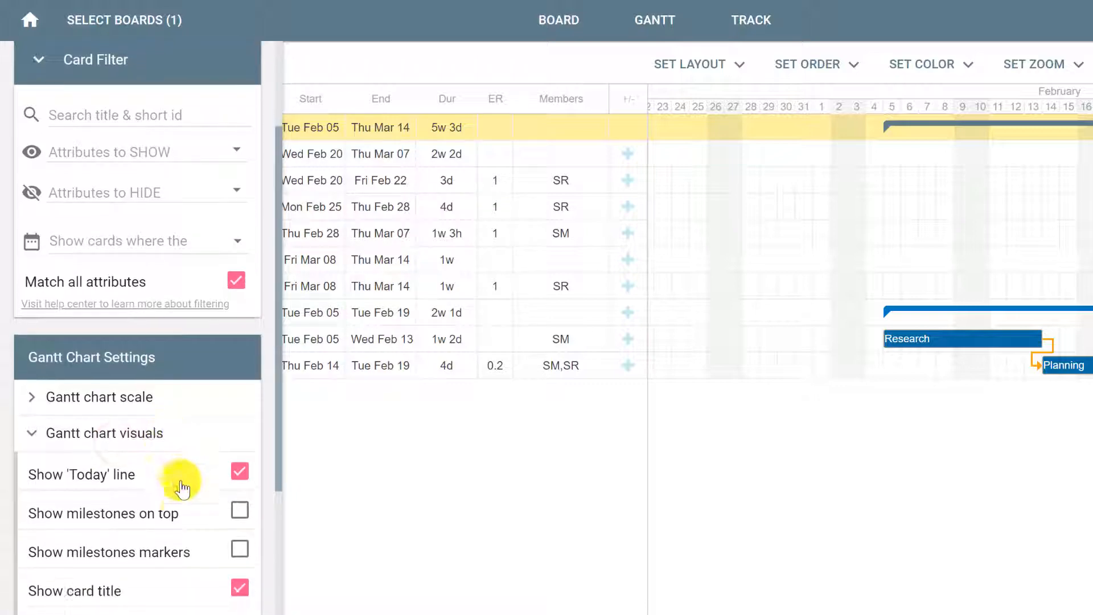
click(236, 511)
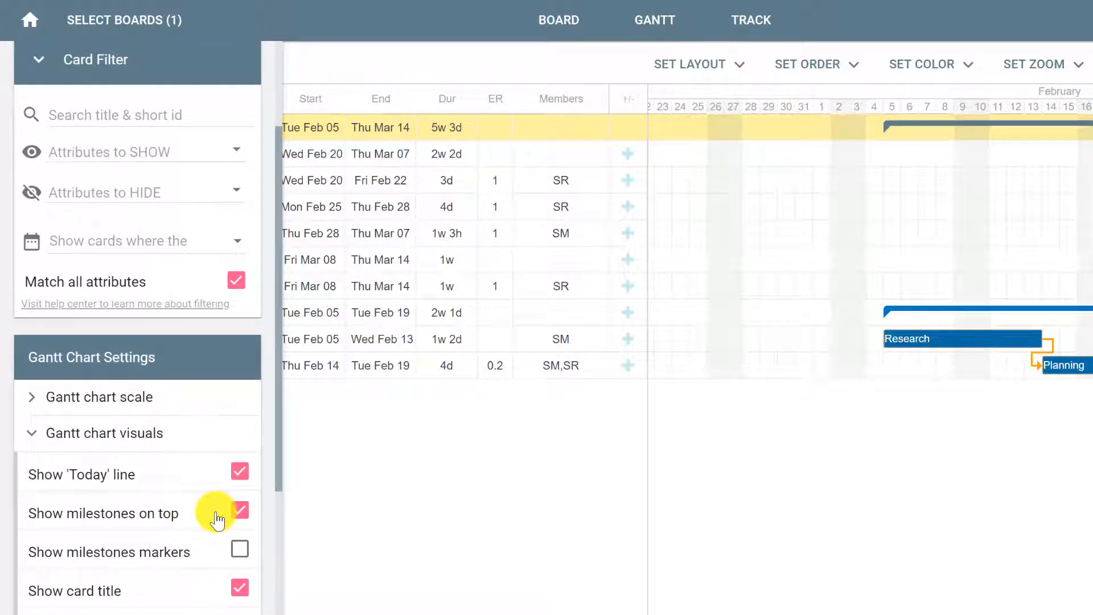
scroll(148, 341, up, 4)
click(125, 175)
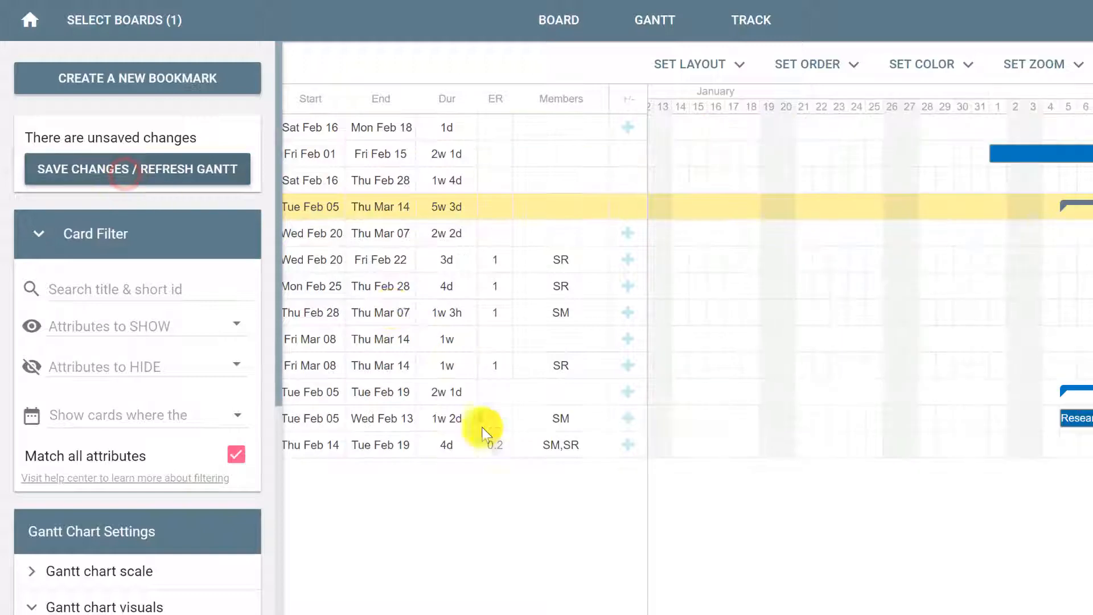
click(456, 543)
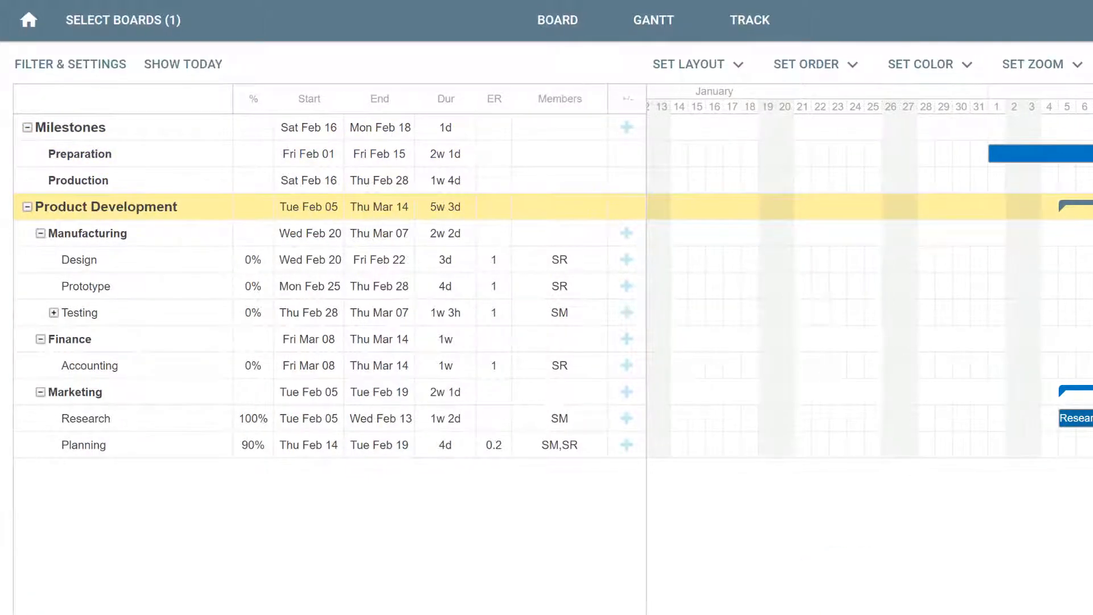
scroll(870, 364, right, 6)
scroll(758, 565, left, 1)
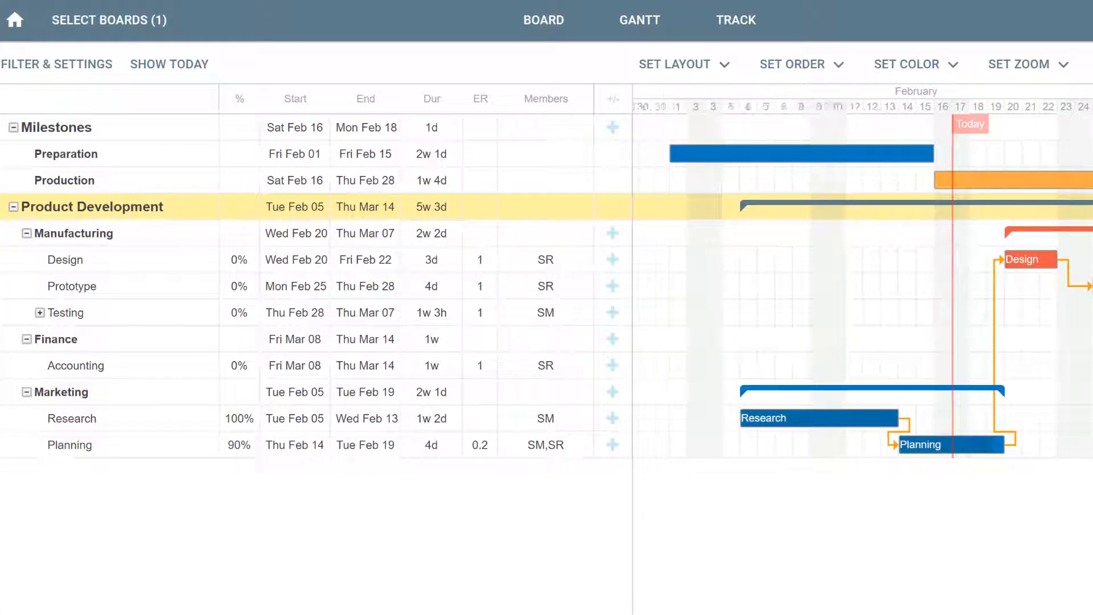
drag(781, 520, 868, 514)
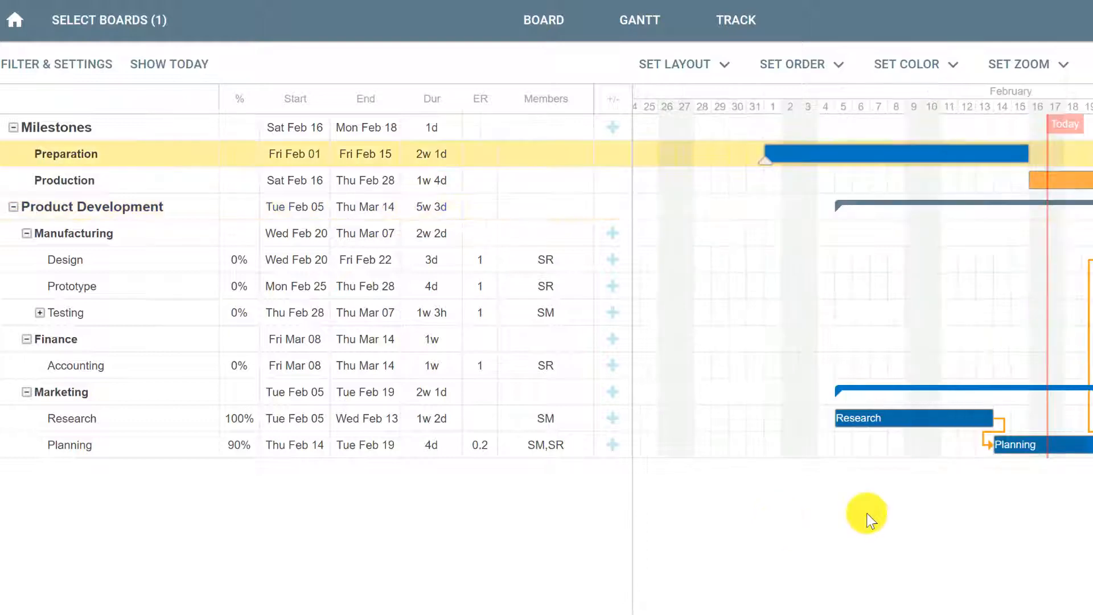
Try to create a new milestone titled "Launching" in the Gantt chart's Milestones group.
click(905, 152)
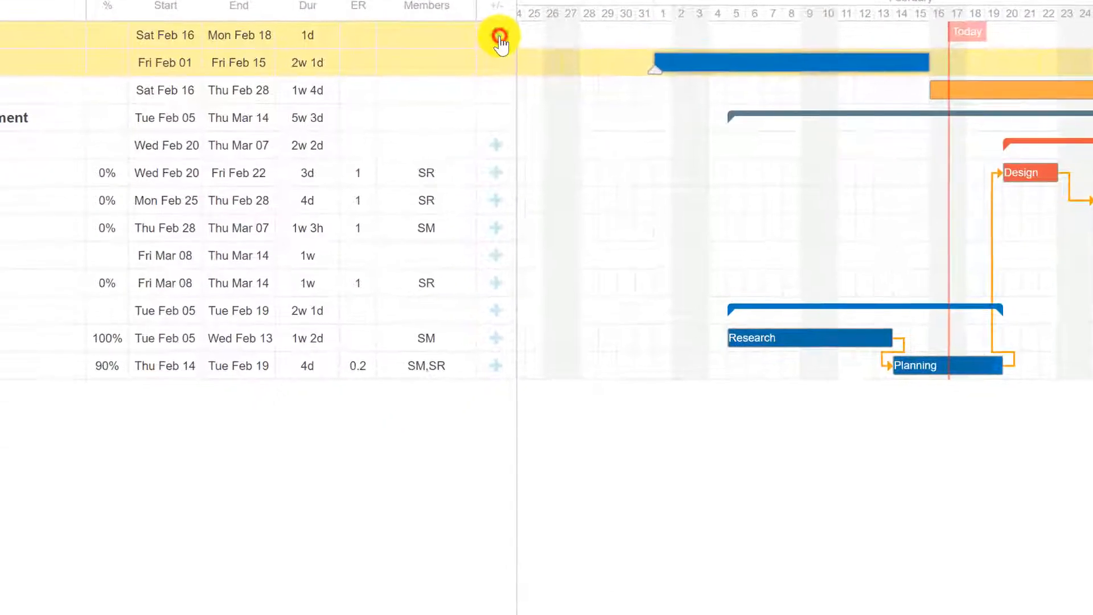
click(398, 127)
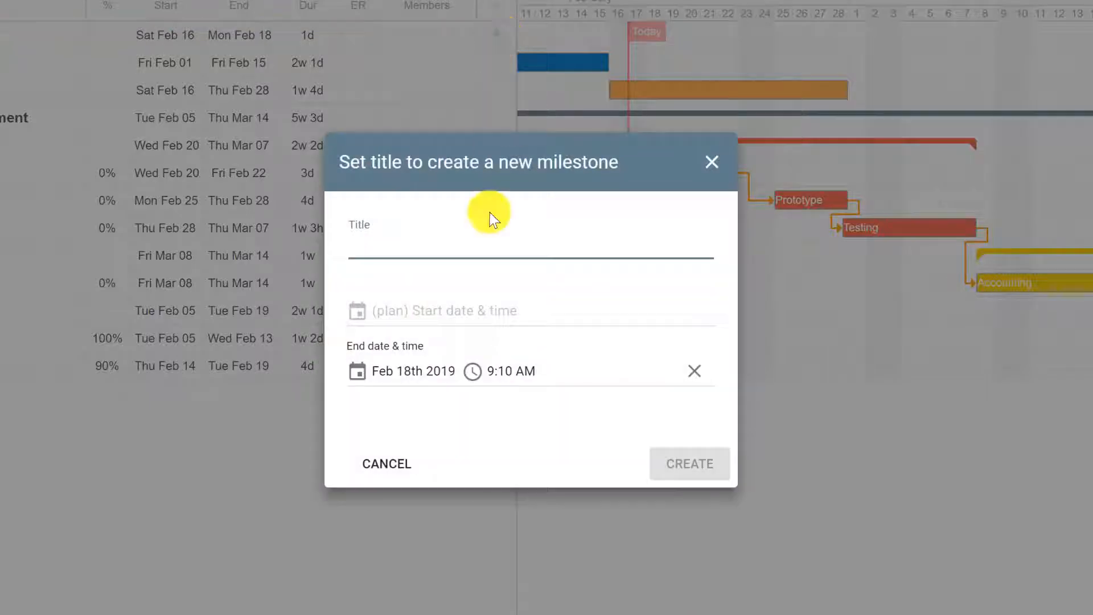
click(493, 253)
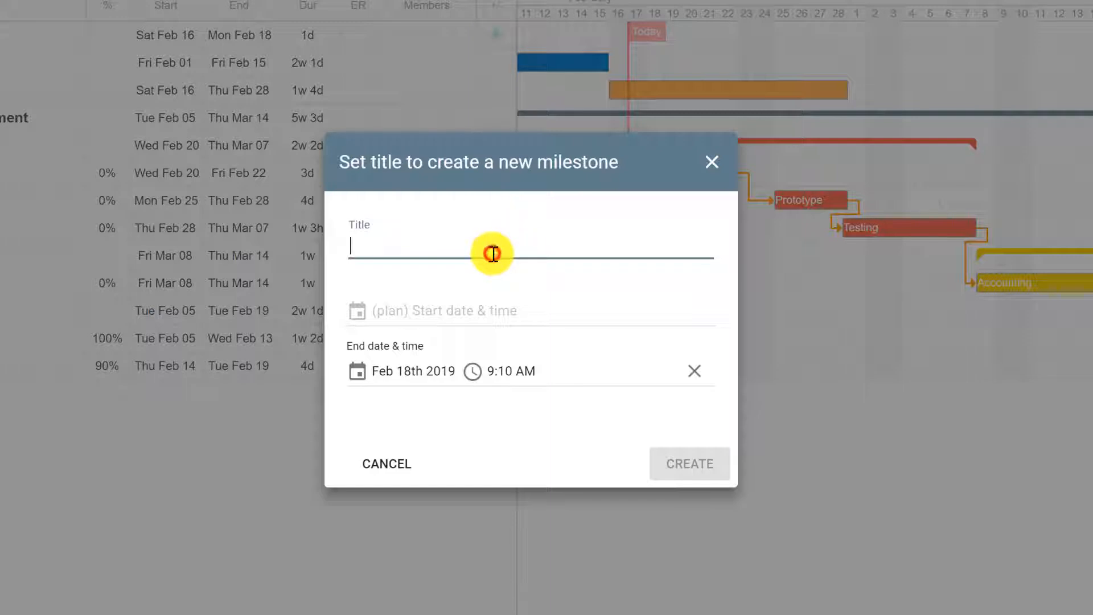
text(Launching)
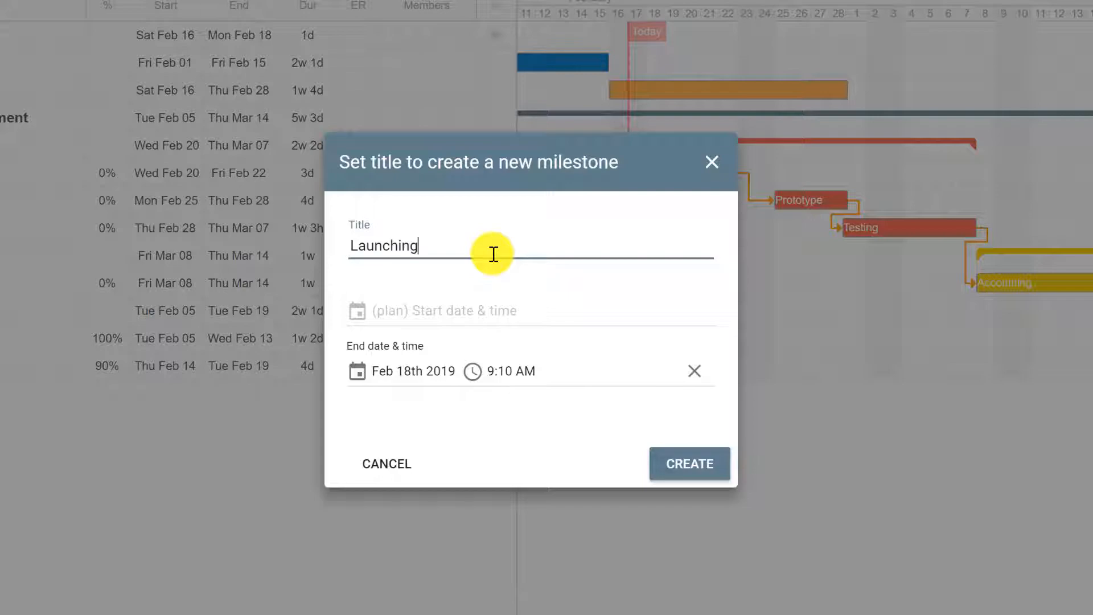
click(651, 450)
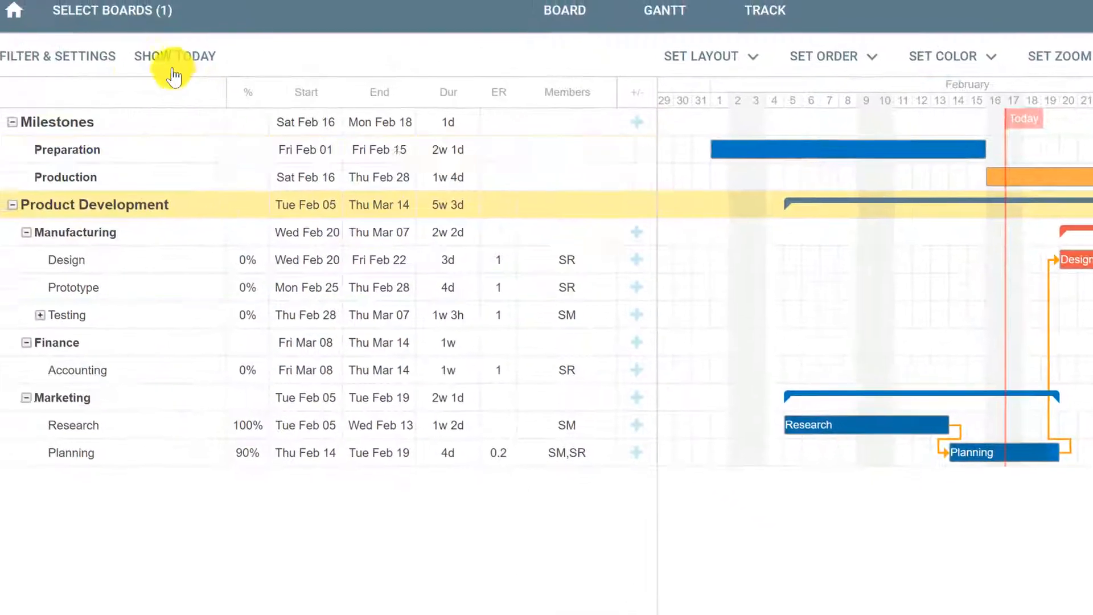
Disable showing milestones on top, enable milestone markers in the Gantt chart visuals, and save the changes to refresh the chart.
click(102, 69)
scroll(138, 609, down, 3)
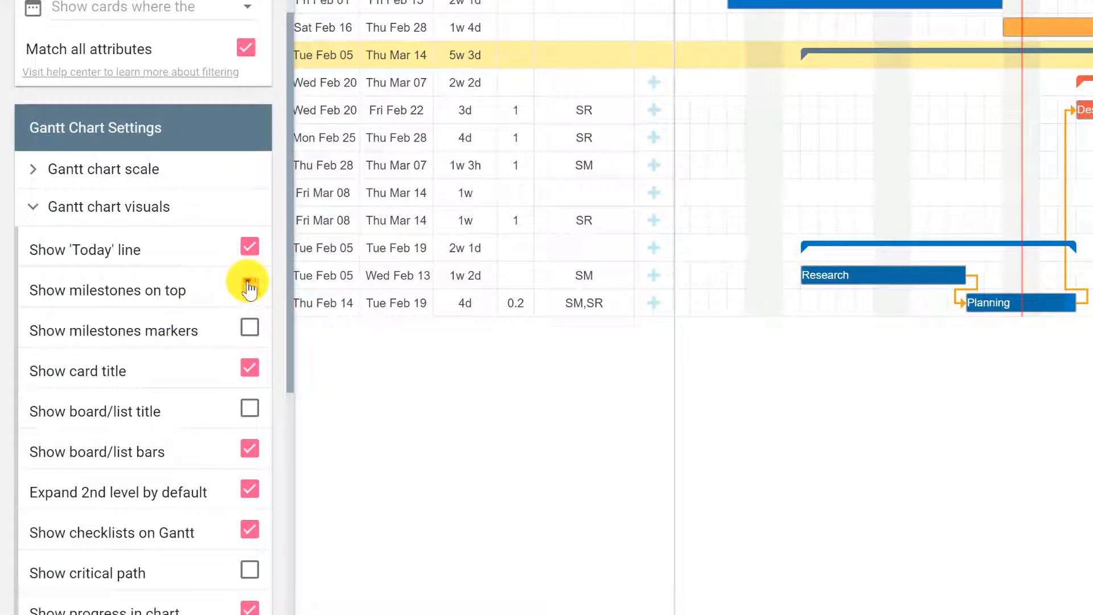
click(249, 284)
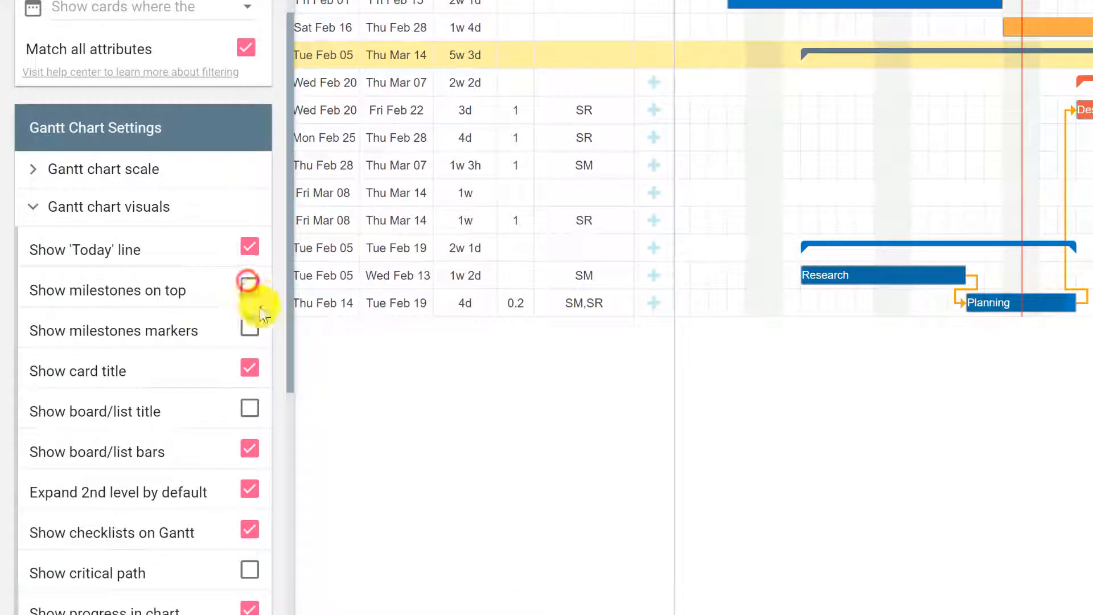
click(247, 329)
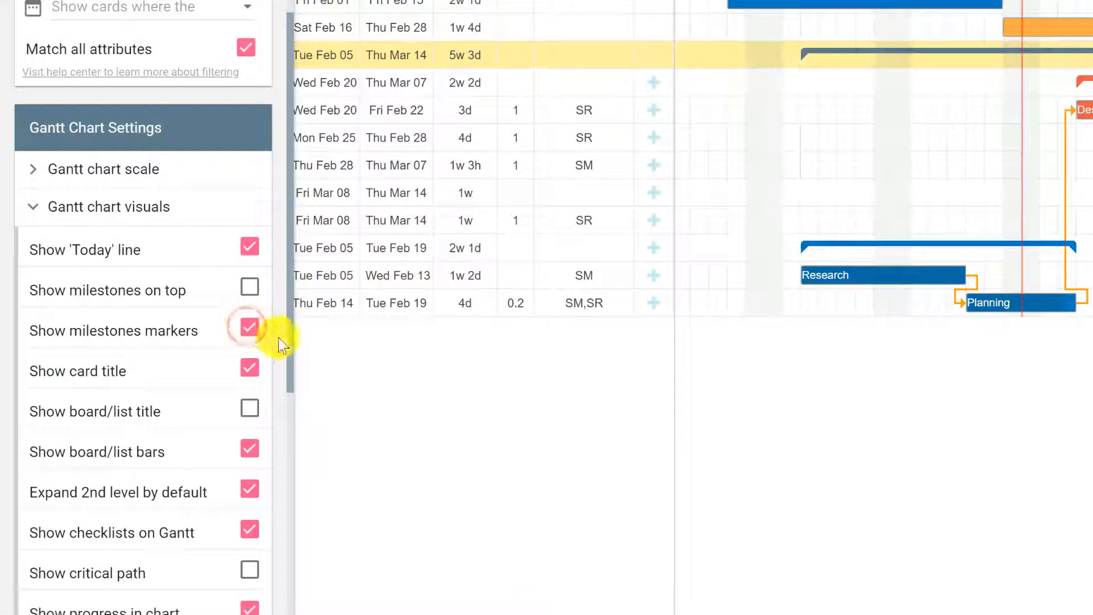
drag(288, 345, 88, 0)
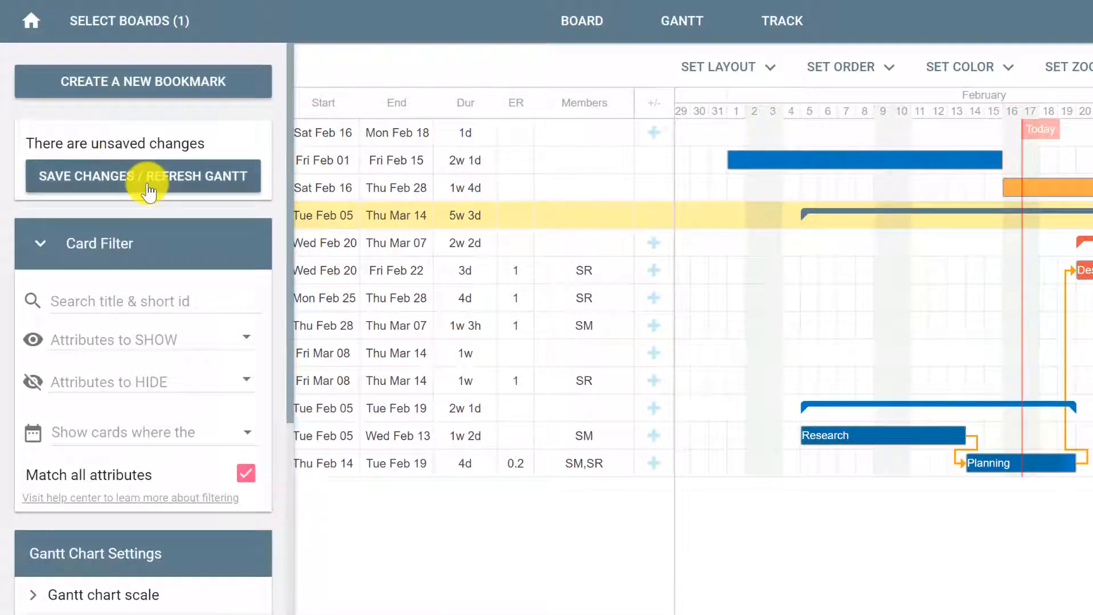
click(146, 178)
click(734, 449)
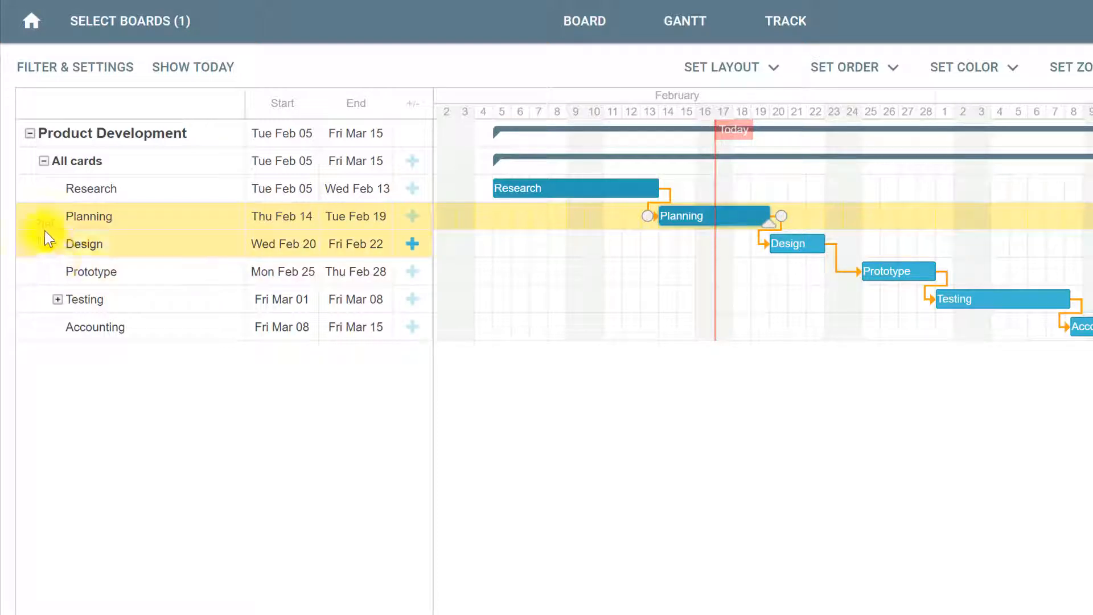
Review the Planning card's plan and actual dates, and turn on showing actual dates in the Gantt chart.
click(78, 216)
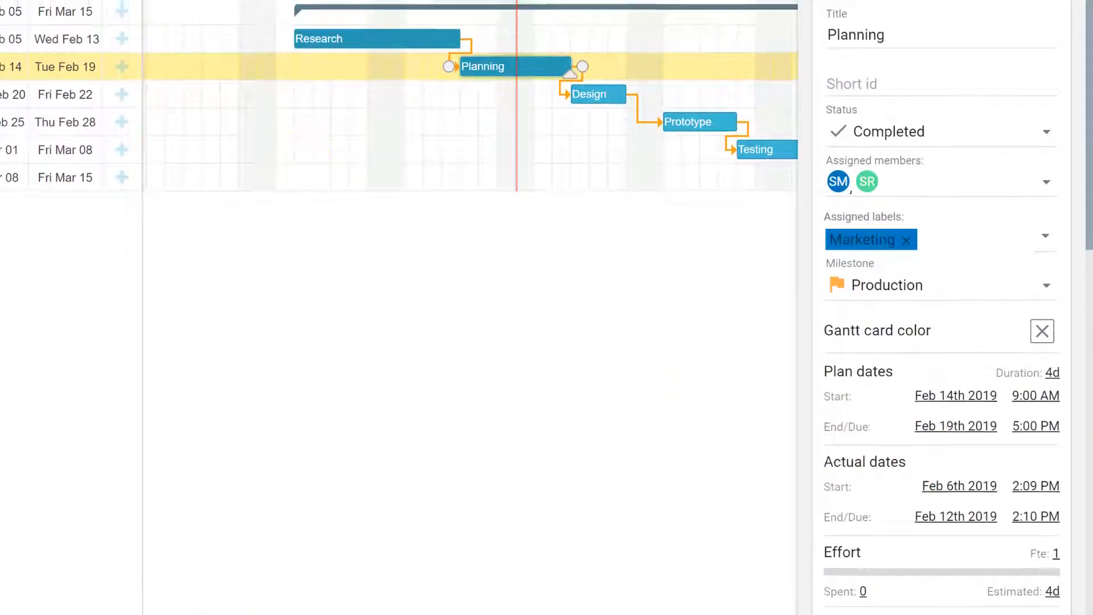
click(975, 22)
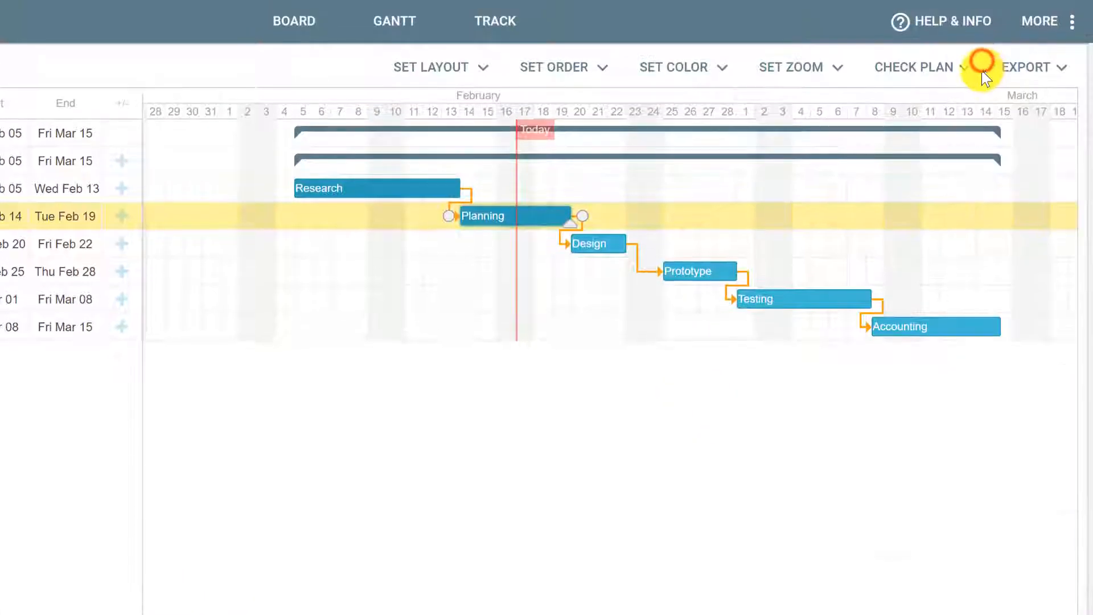
click(945, 69)
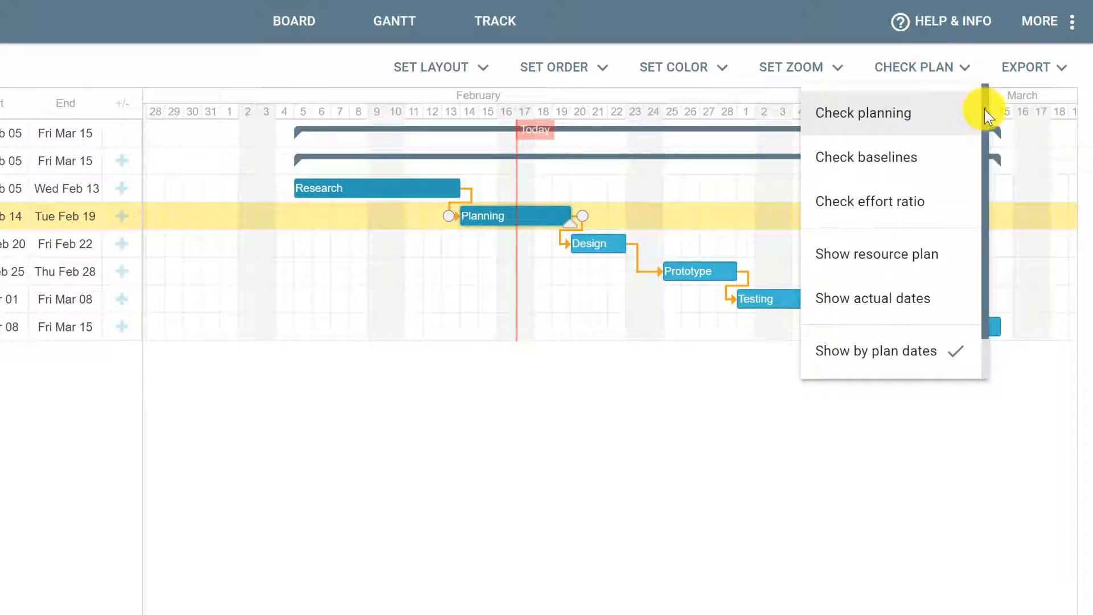
drag(984, 109, 984, 176)
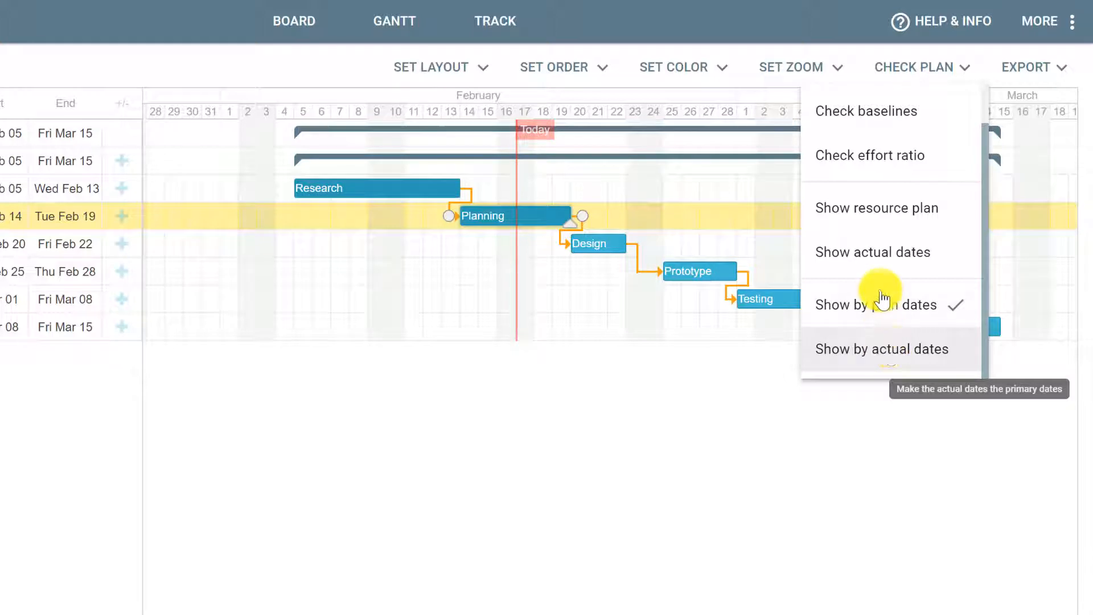
click(868, 253)
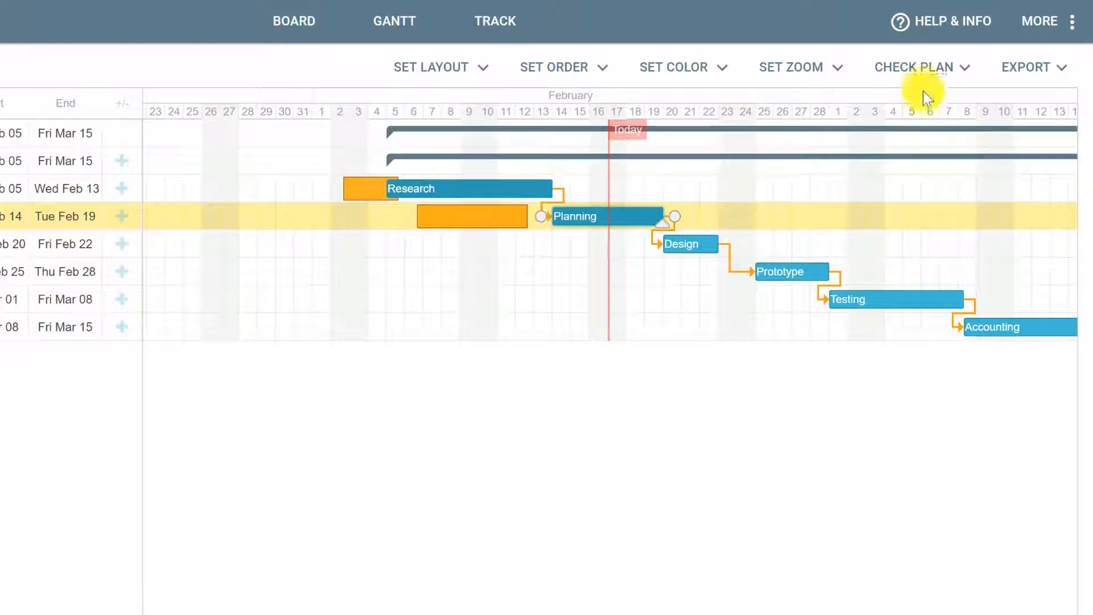
Open the planning check and view its results based on plan status and on progress.
click(900, 72)
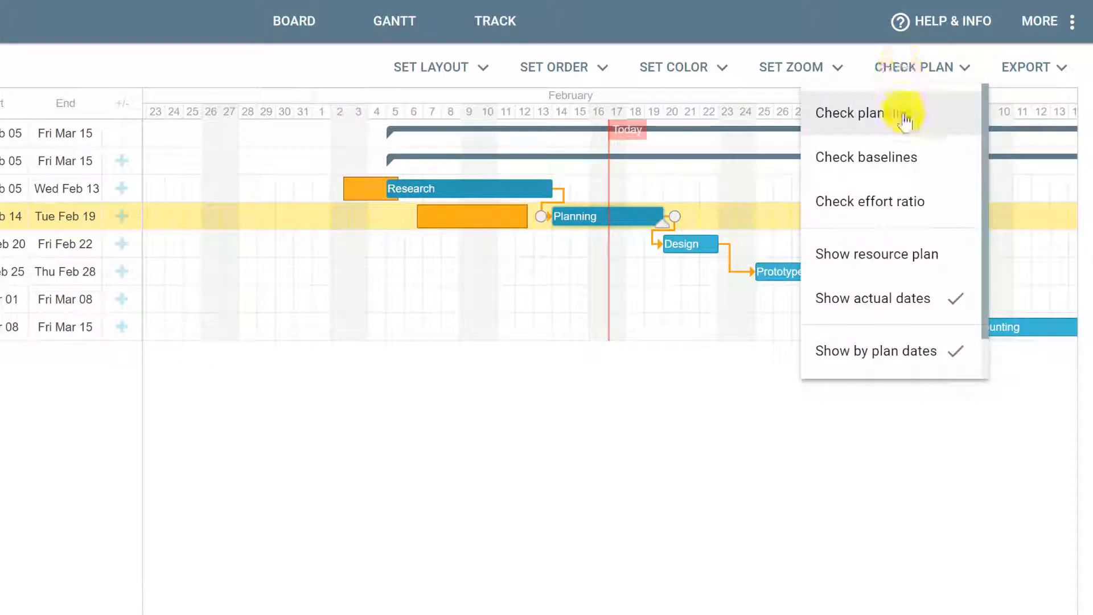
click(904, 121)
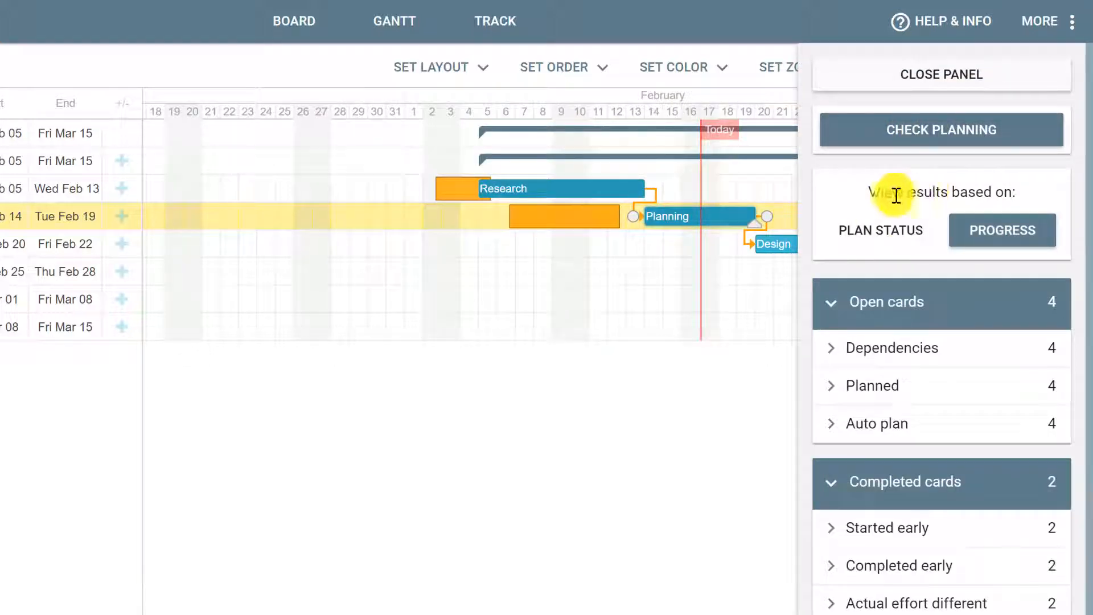
click(895, 230)
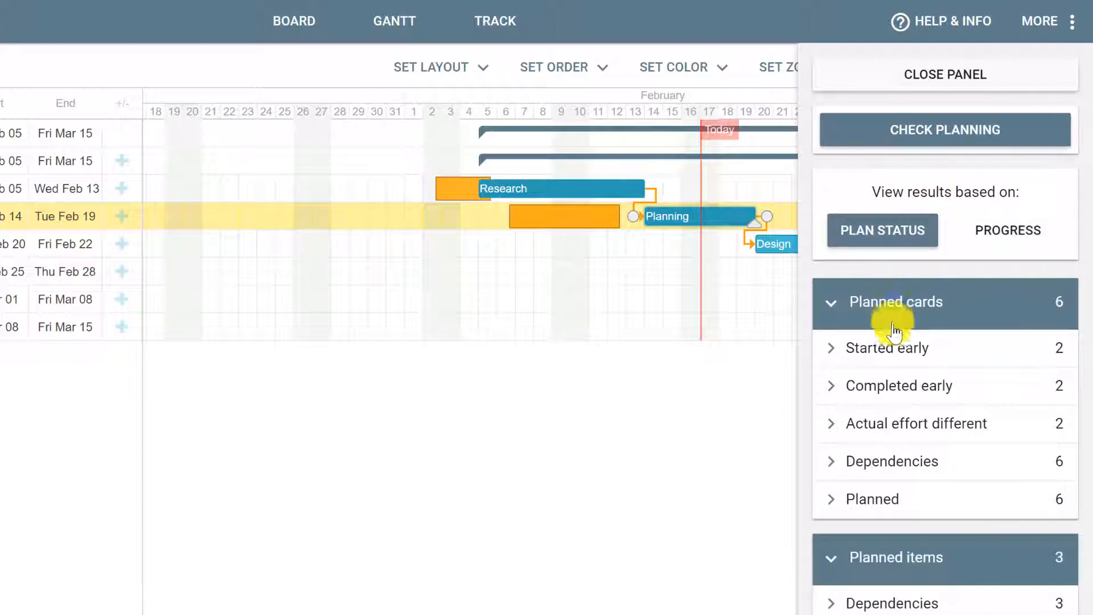
click(978, 240)
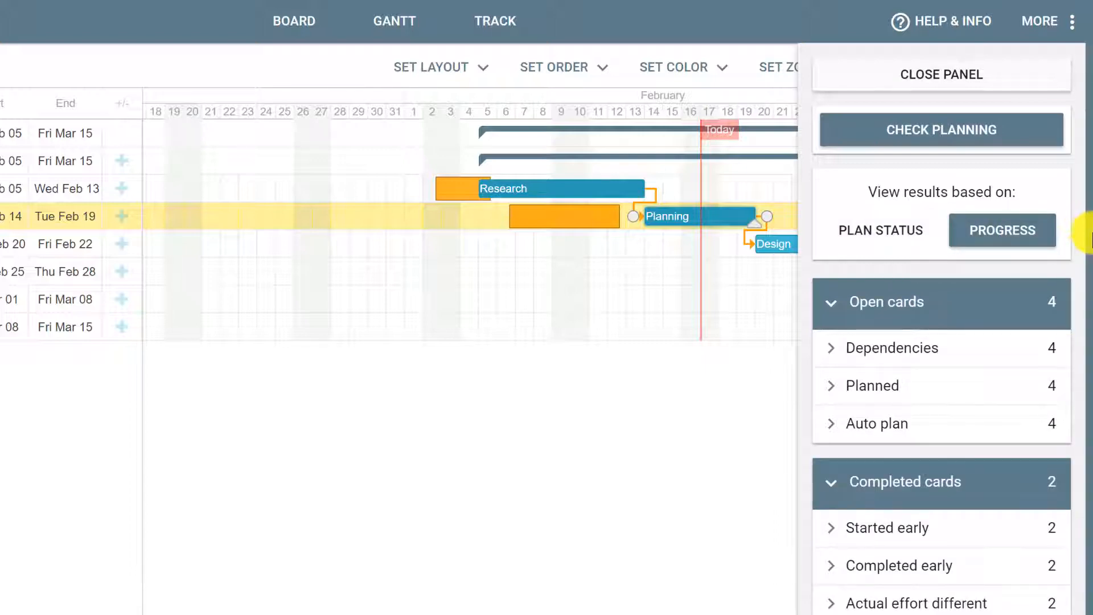
drag(1090, 232, 1090, 267)
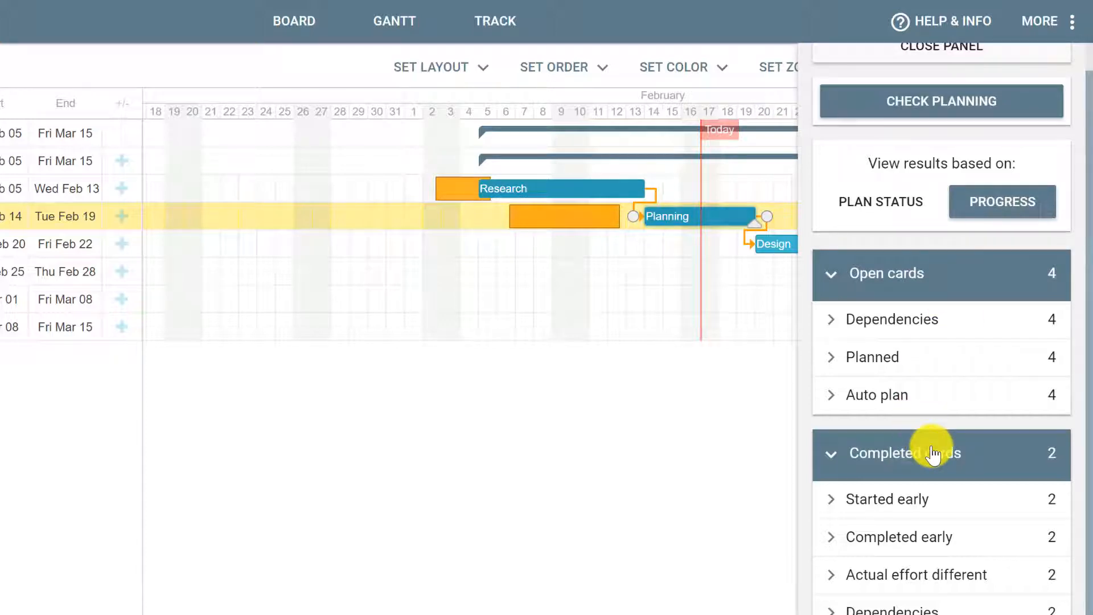
Align the completed cards' plan with actuals: move early-started cards to their actual start and update the plan end times of late and early completions.
click(882, 507)
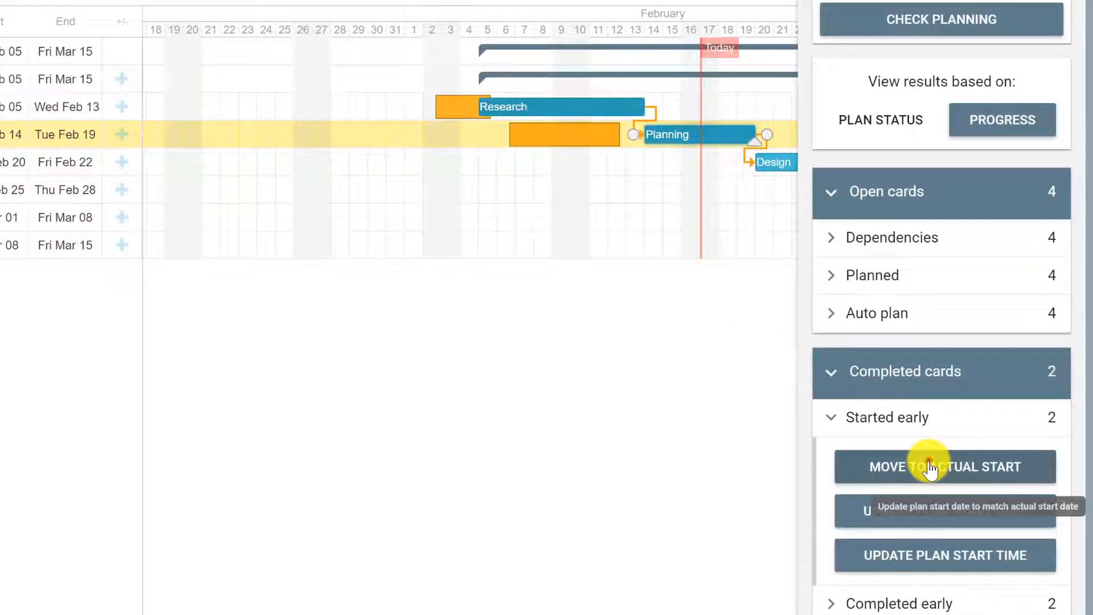
click(929, 468)
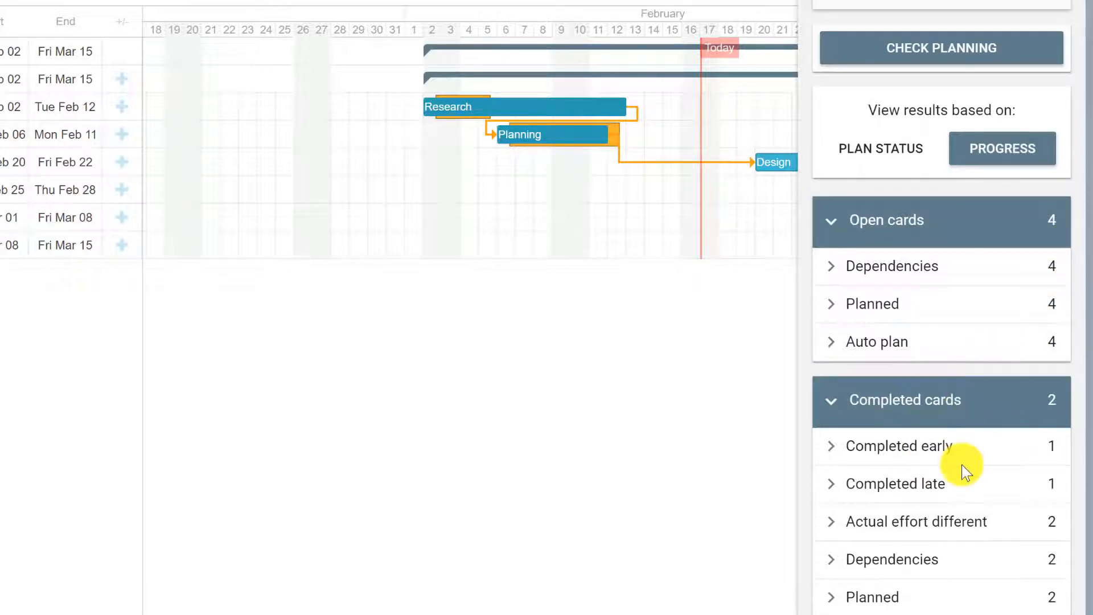
click(943, 480)
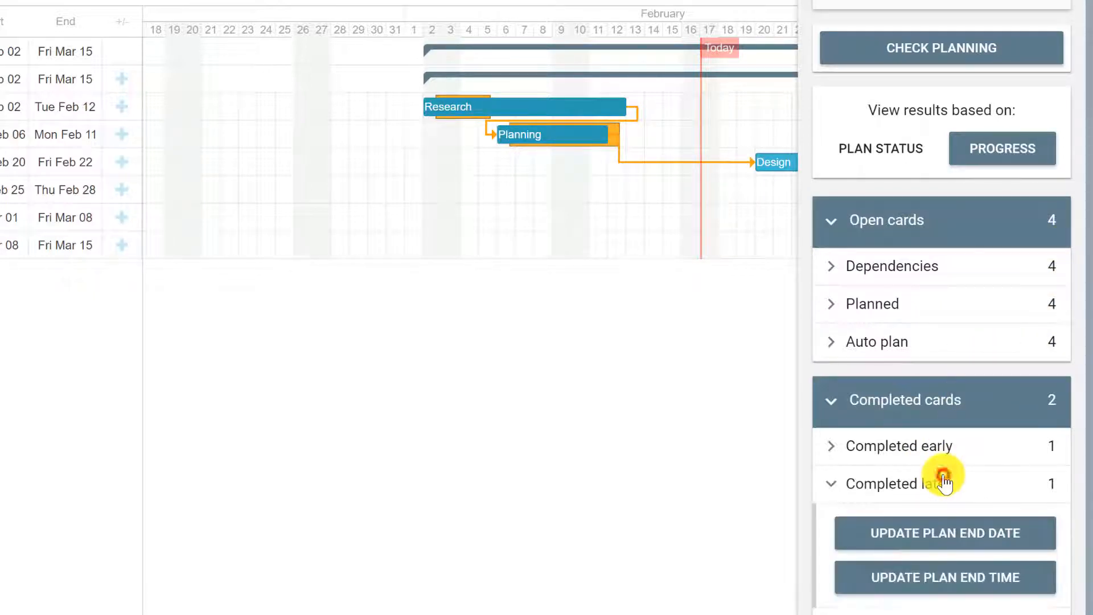
click(962, 580)
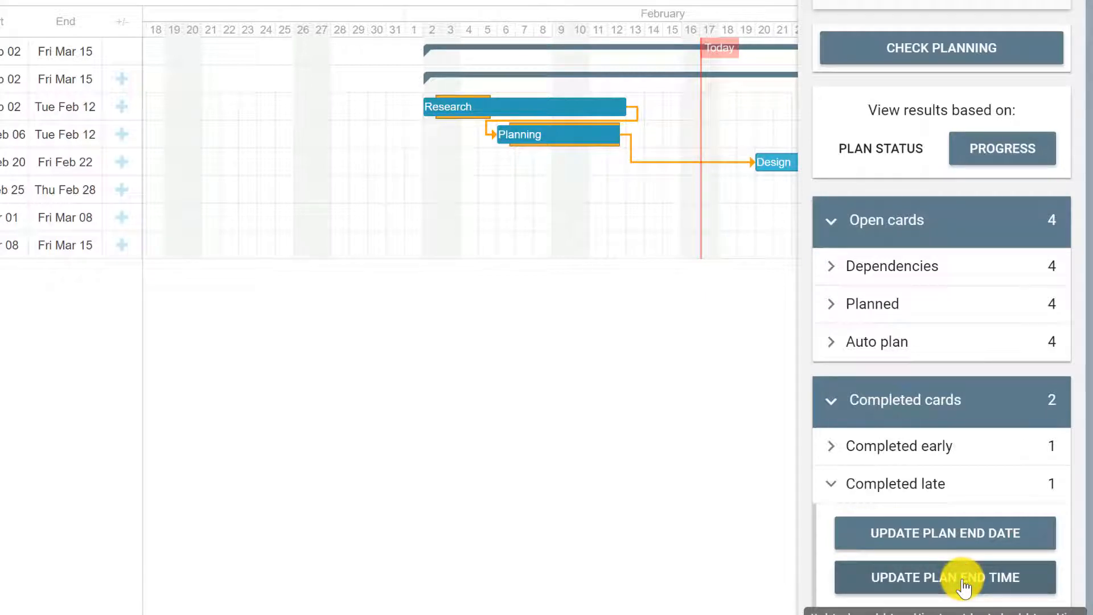
click(945, 448)
click(984, 543)
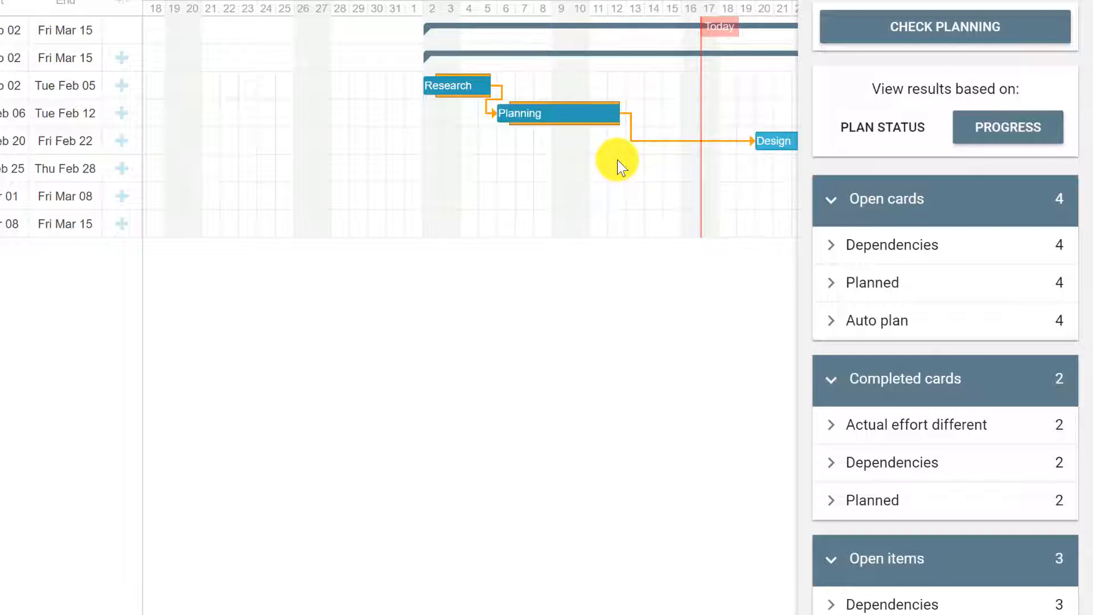
Examine the dependency options for open items in the planning check results, and close the check.
scroll(1020, 464, down, 1)
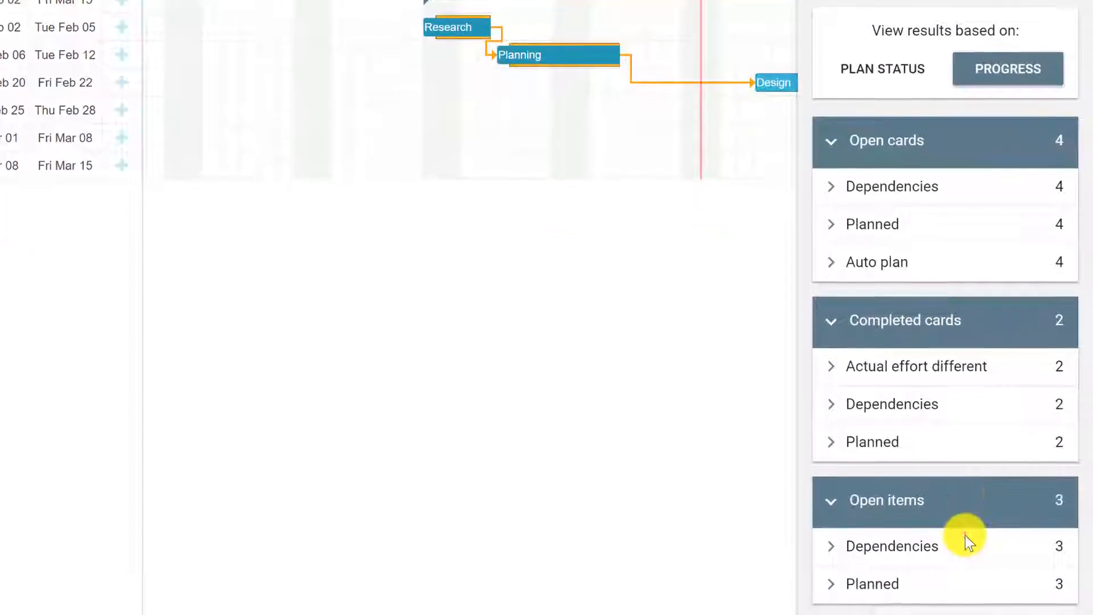
click(965, 533)
scroll(966, 502, down, 1)
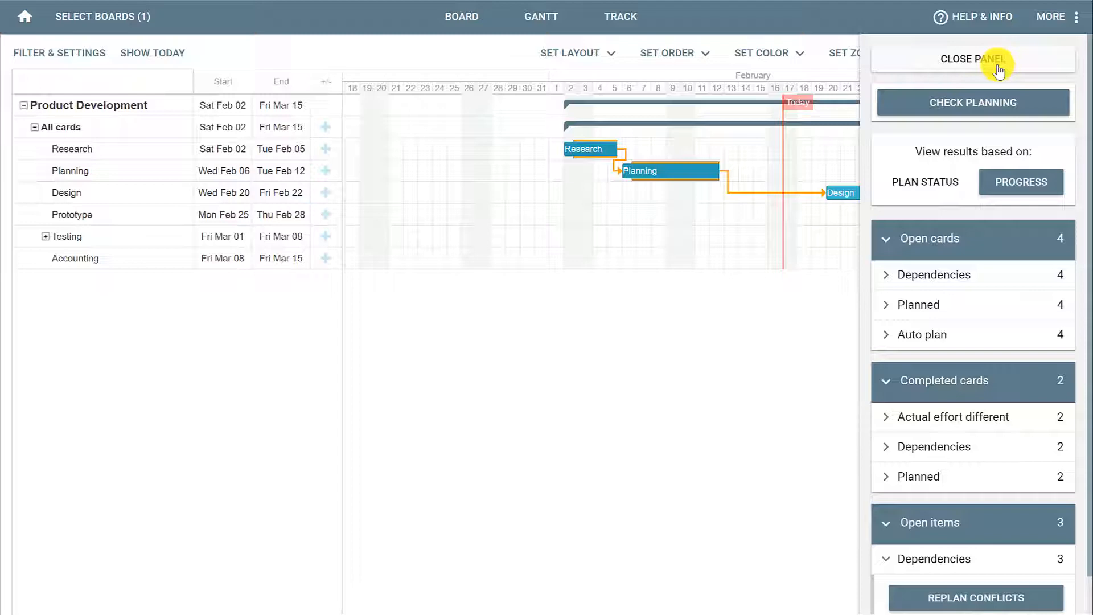
click(997, 65)
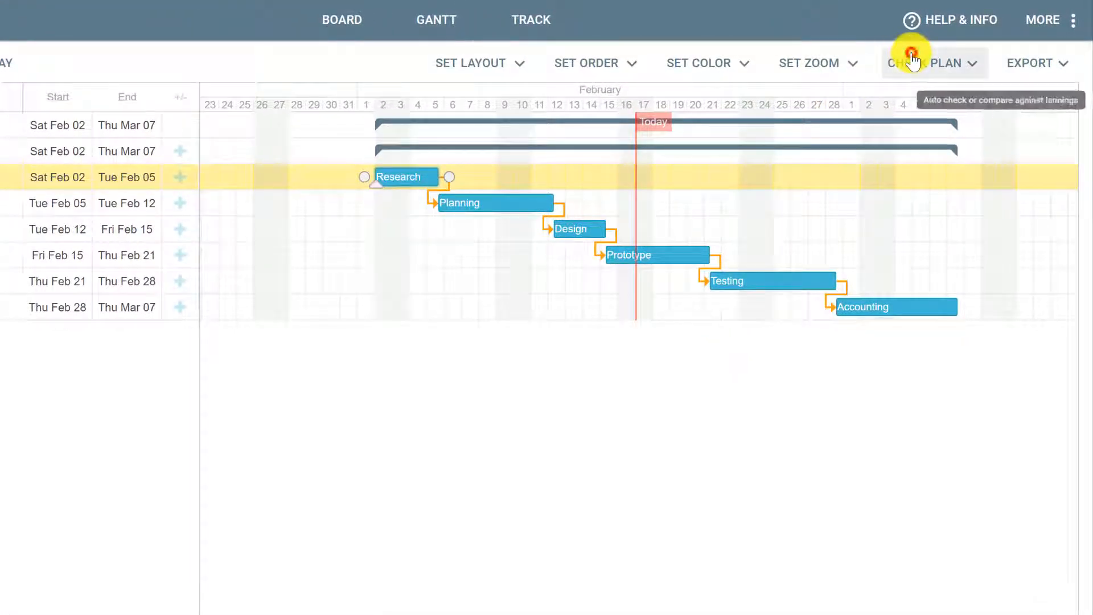
Create a new baseline titled "Baseline 1" saved to the Product Development board.
click(902, 65)
click(902, 149)
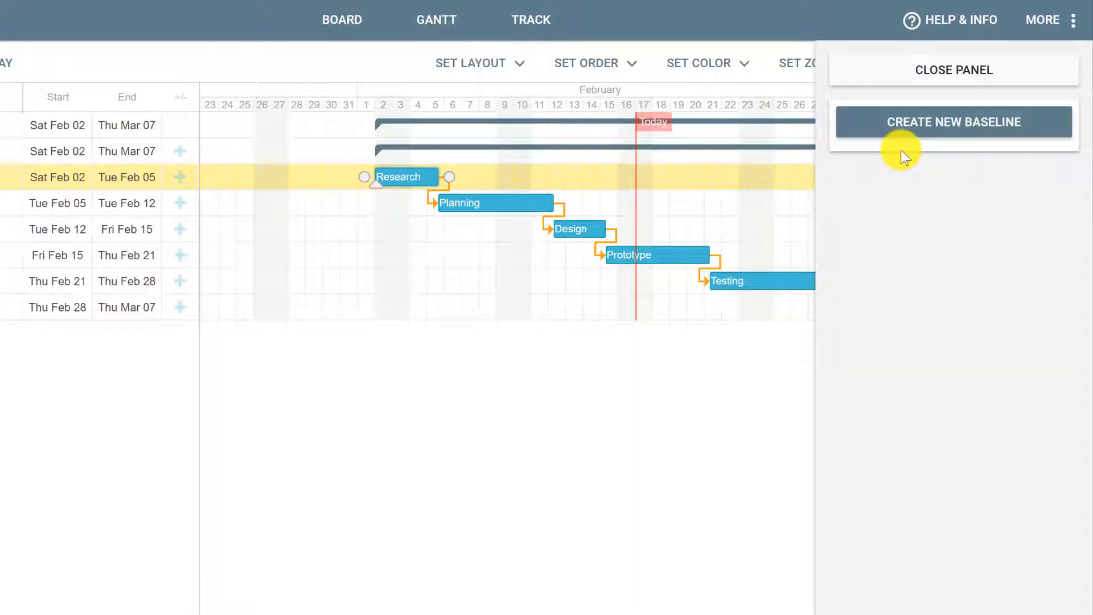
click(964, 122)
click(385, 322)
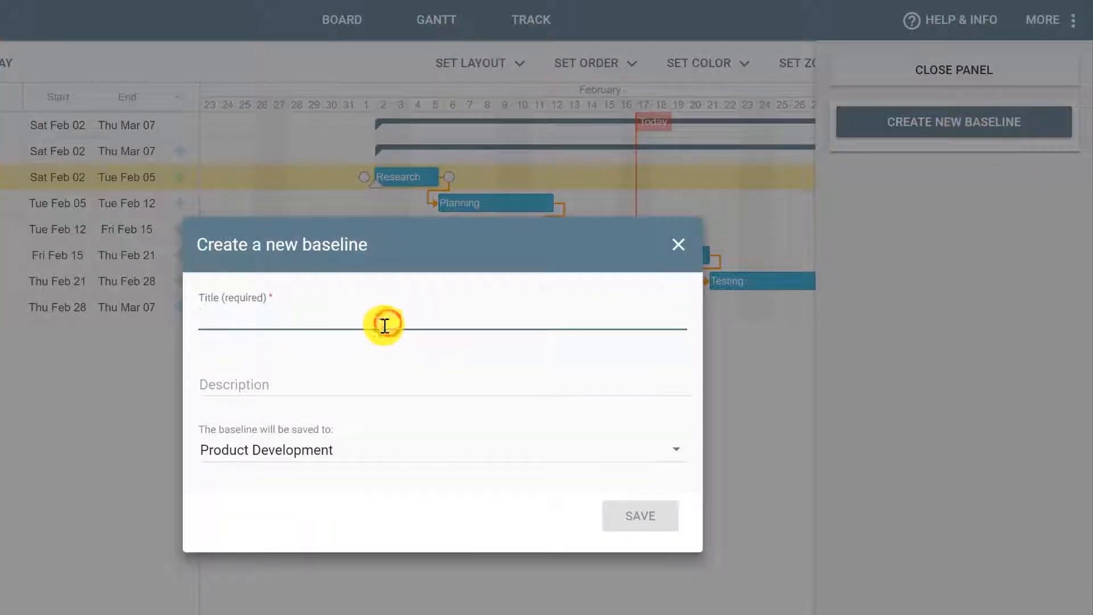
text(Baselin)
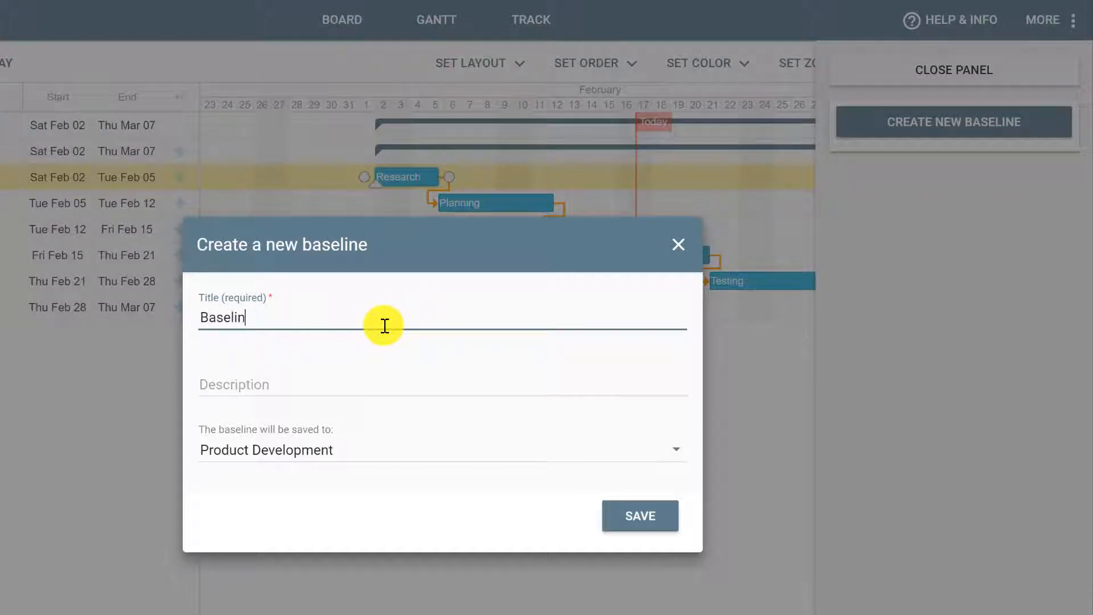
text(e 1)
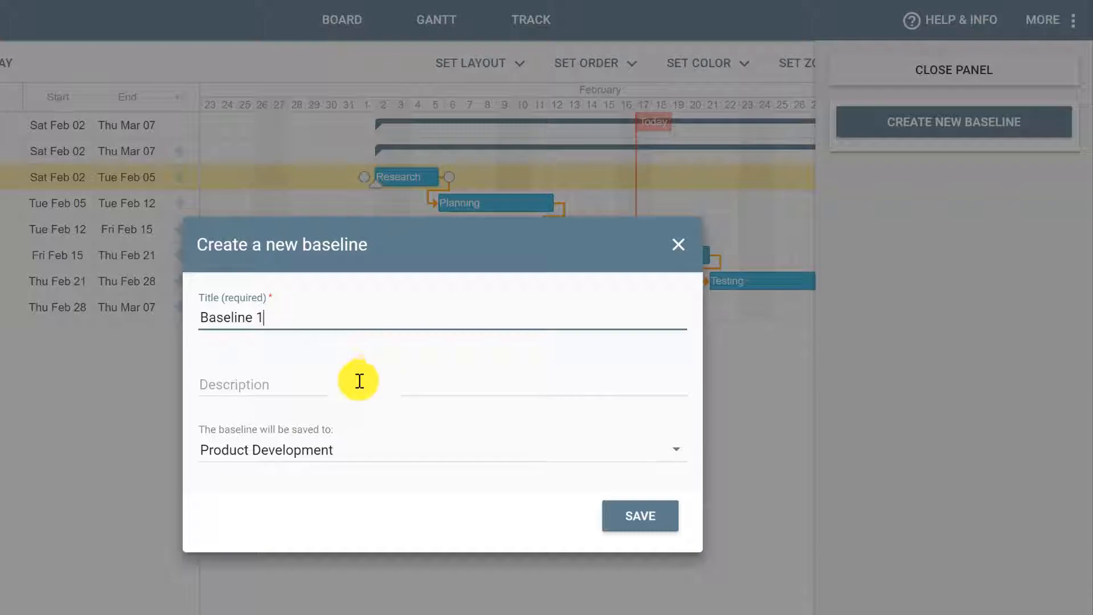
click(622, 521)
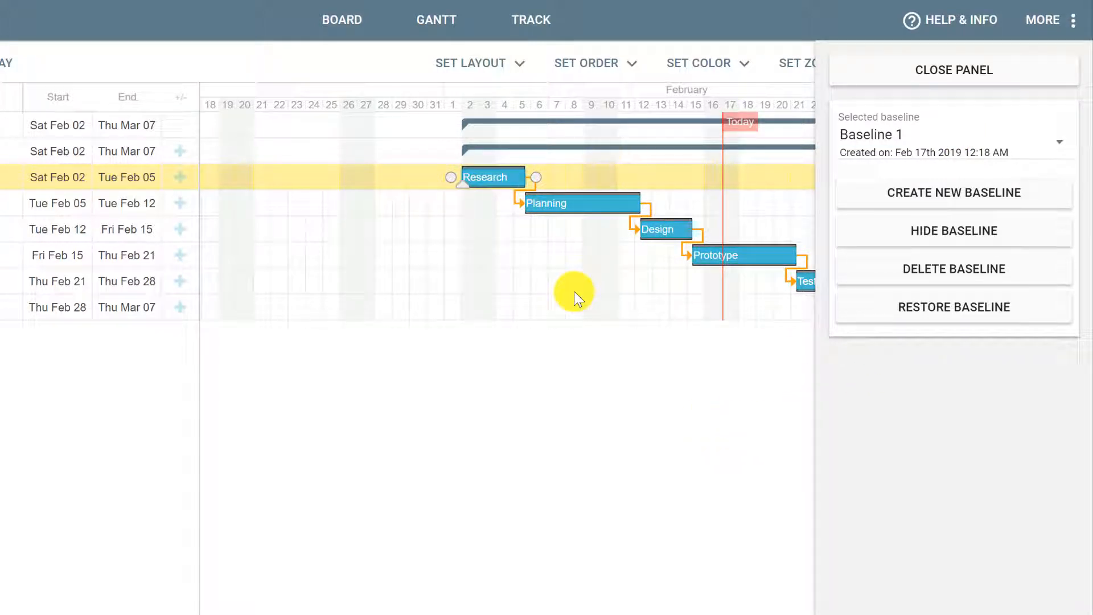
Close the baseline options and move the Research card later on the Gantt chart so it ends on Wed Feb 06.
click(892, 68)
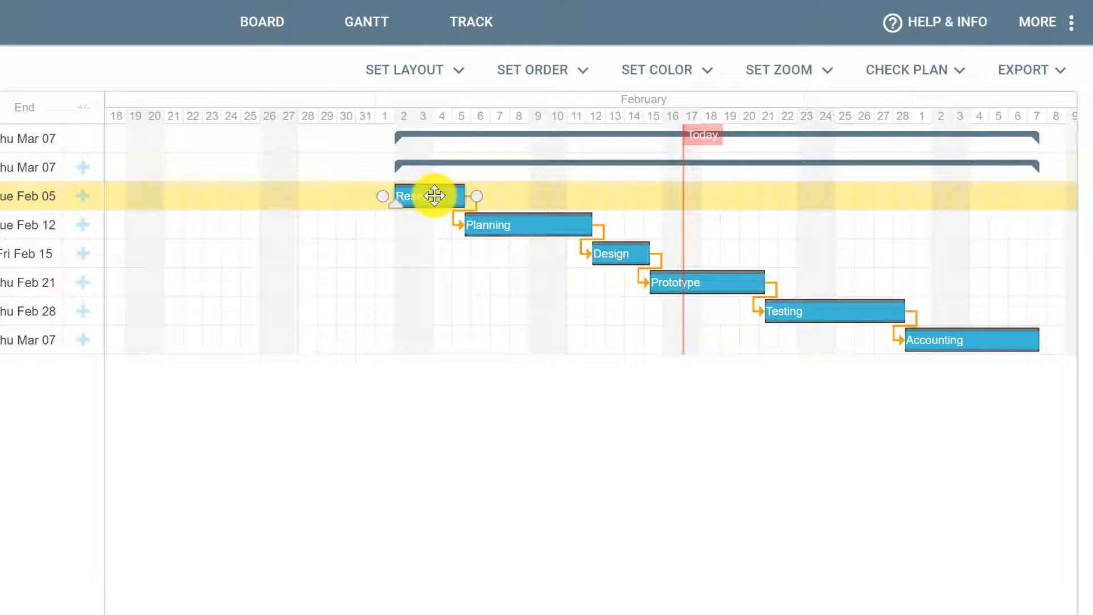
drag(434, 195, 495, 200)
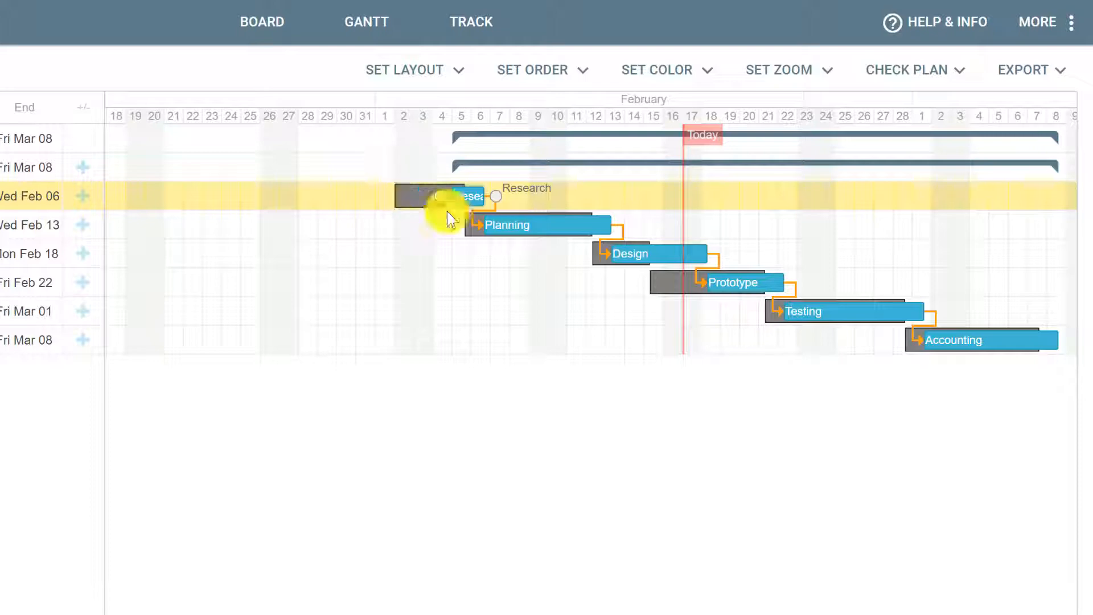
Extend the Research card to end on Thu Feb 07 and the Planning card to end on Mon Feb 18.
drag(482, 198, 507, 199)
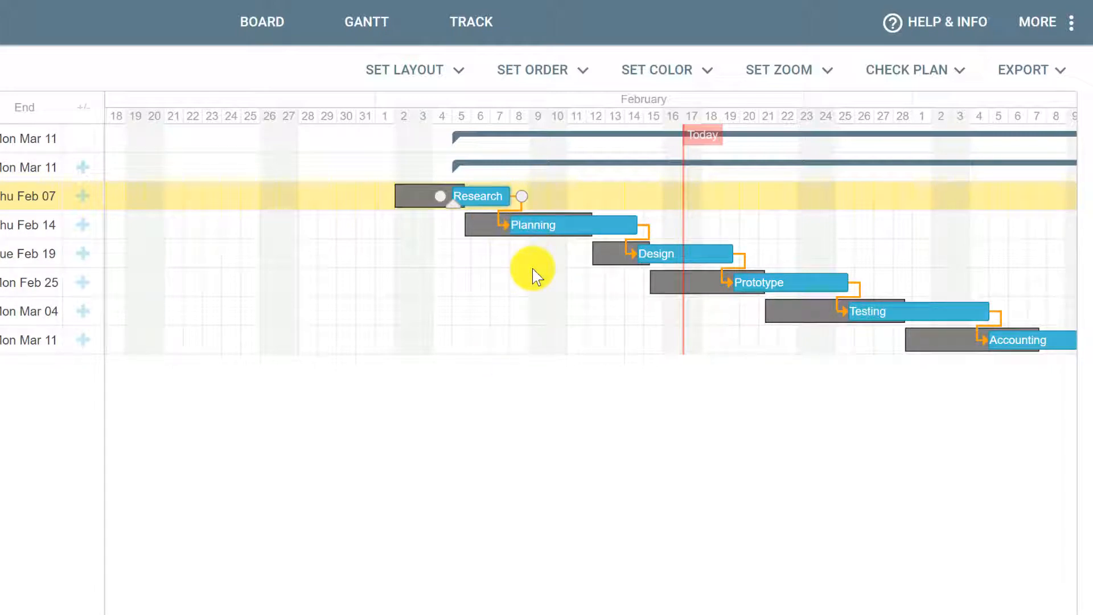
mouse_move(523, 225)
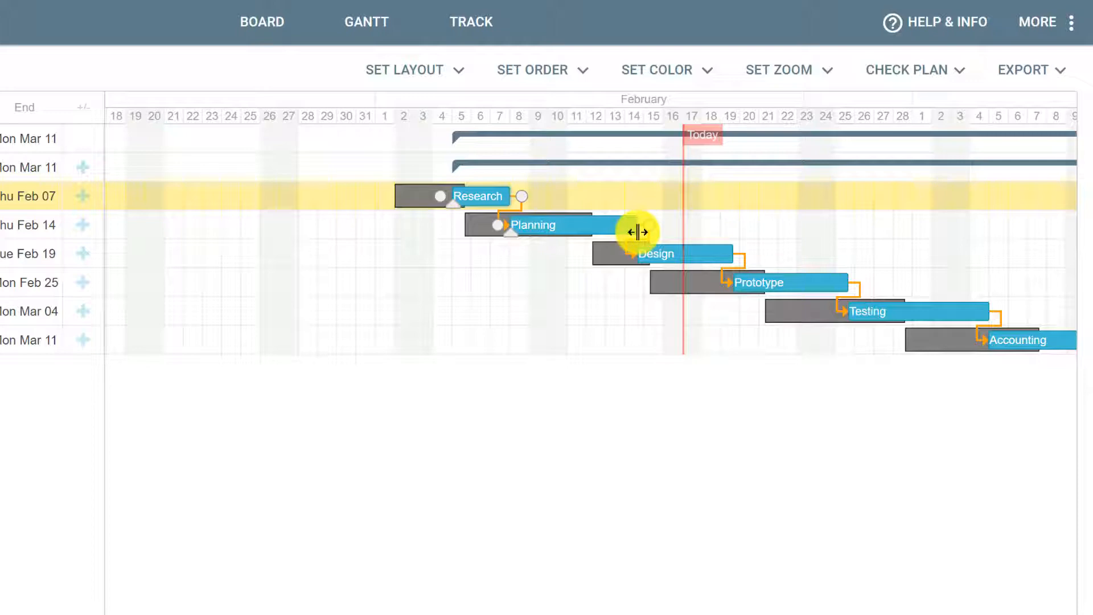
drag(638, 232, 720, 226)
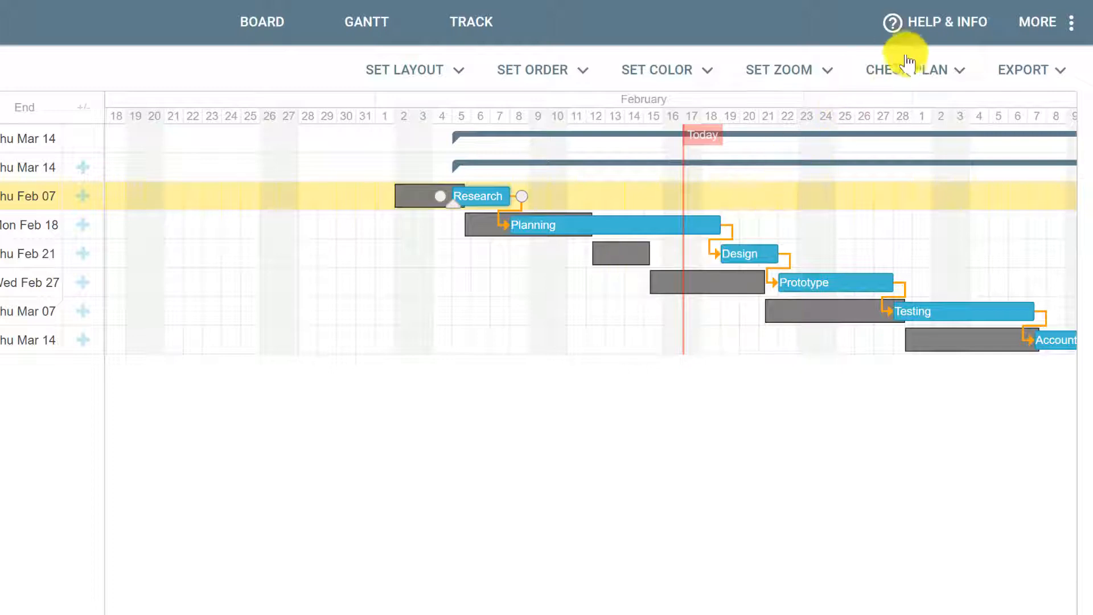
Hide Baseline 1 on the Gantt chart and change the chart's layout to group the cards by member.
click(915, 82)
click(890, 165)
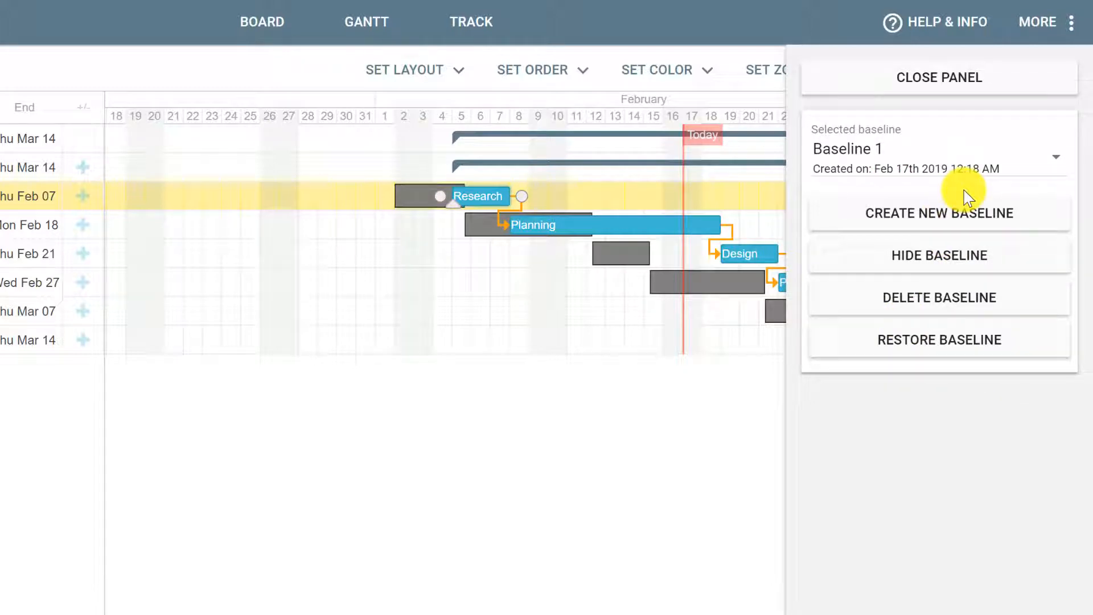
click(940, 261)
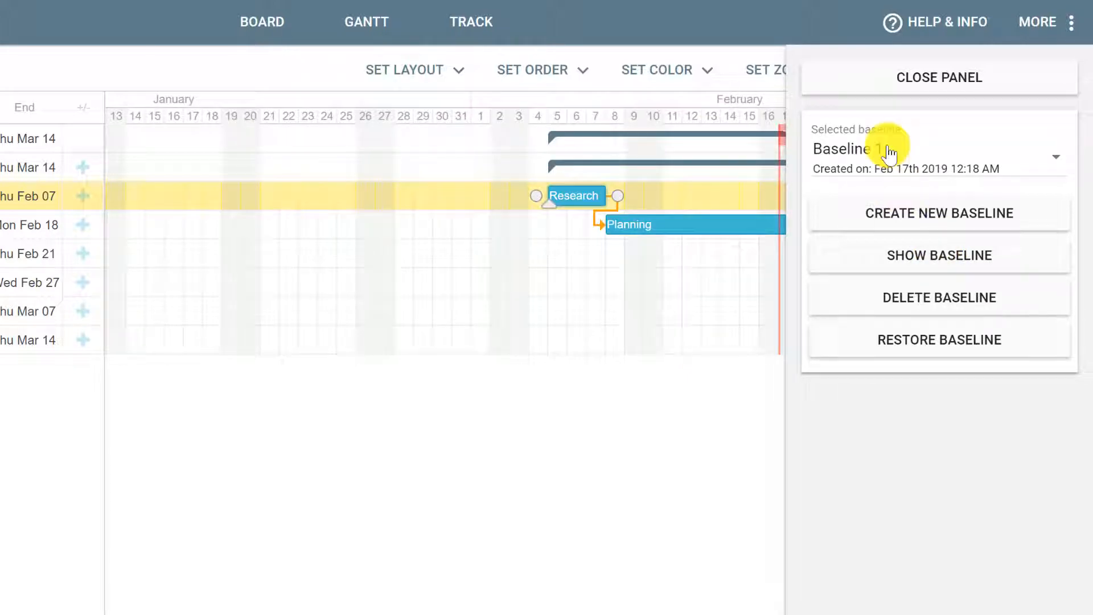
click(940, 81)
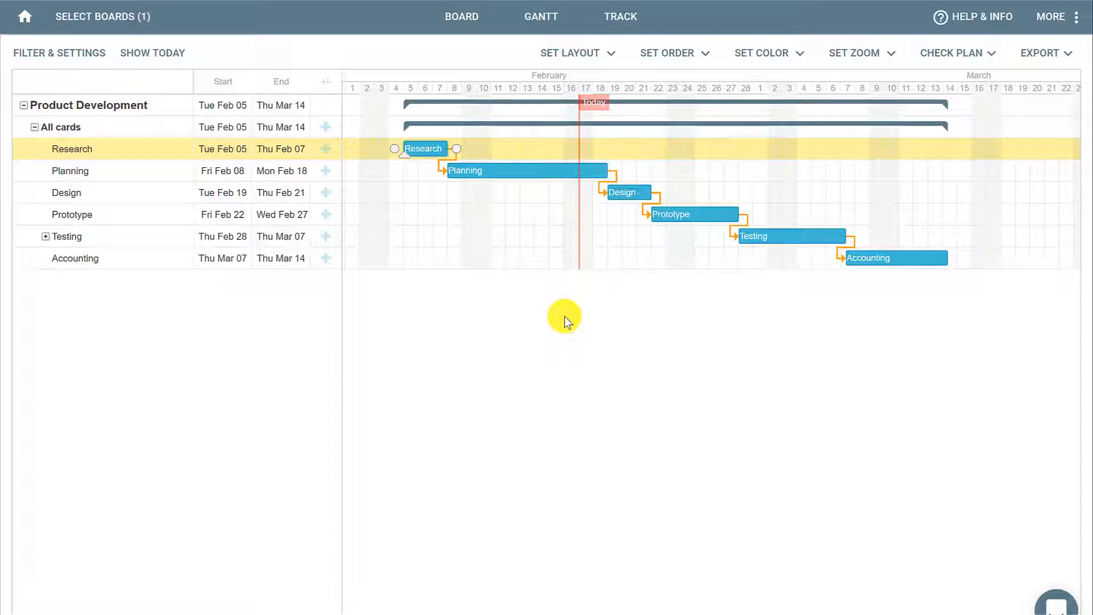
click(574, 52)
click(552, 131)
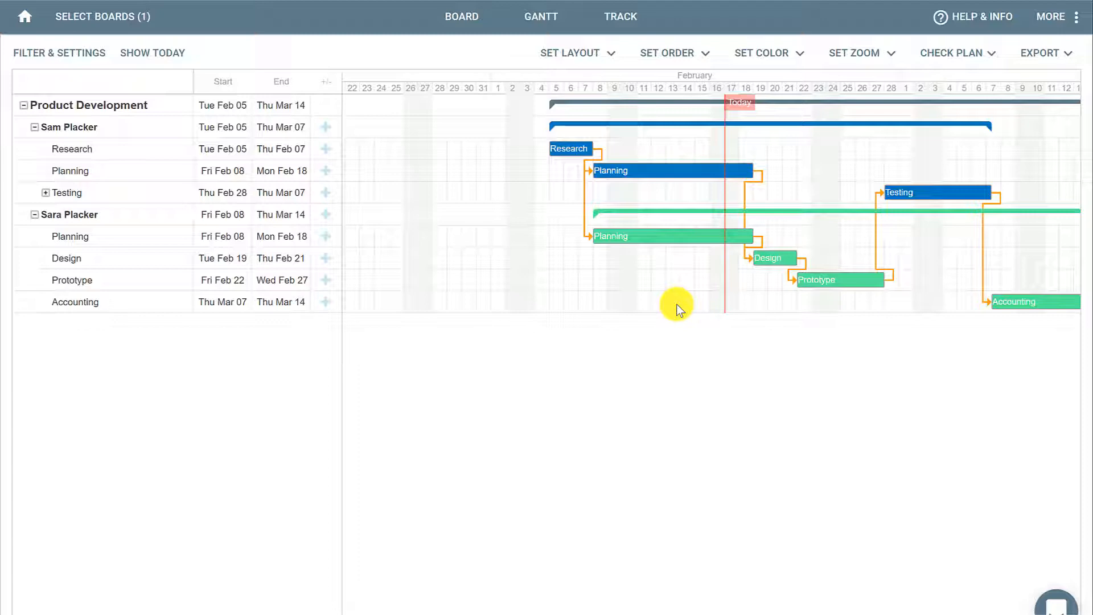
Export the Gantt chart to PDF with the header "This is header information" and the footer "This is footer information".
click(1073, 56)
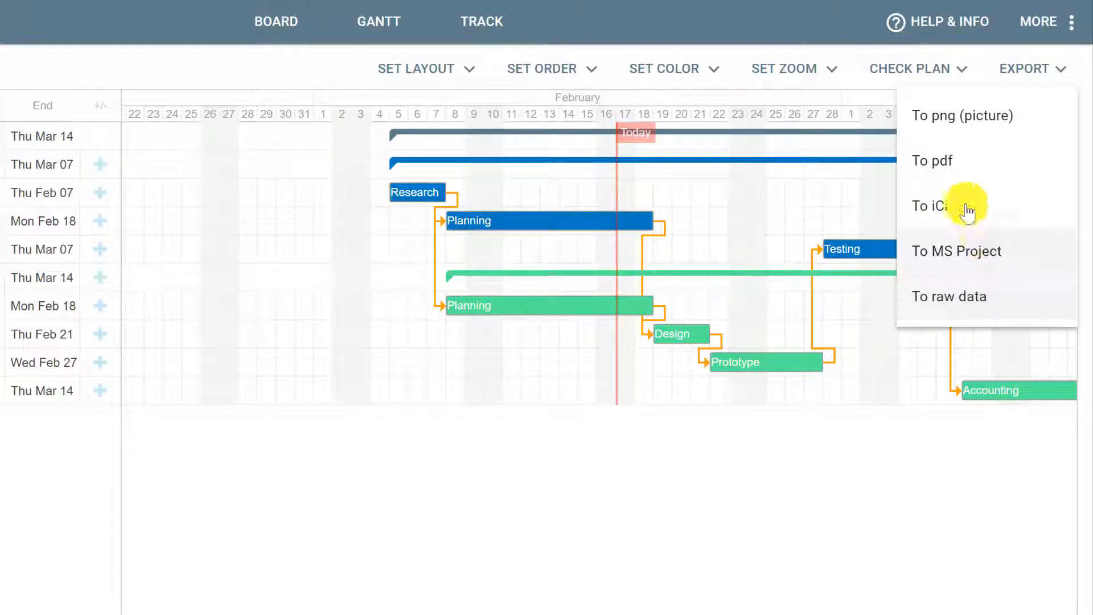
click(951, 163)
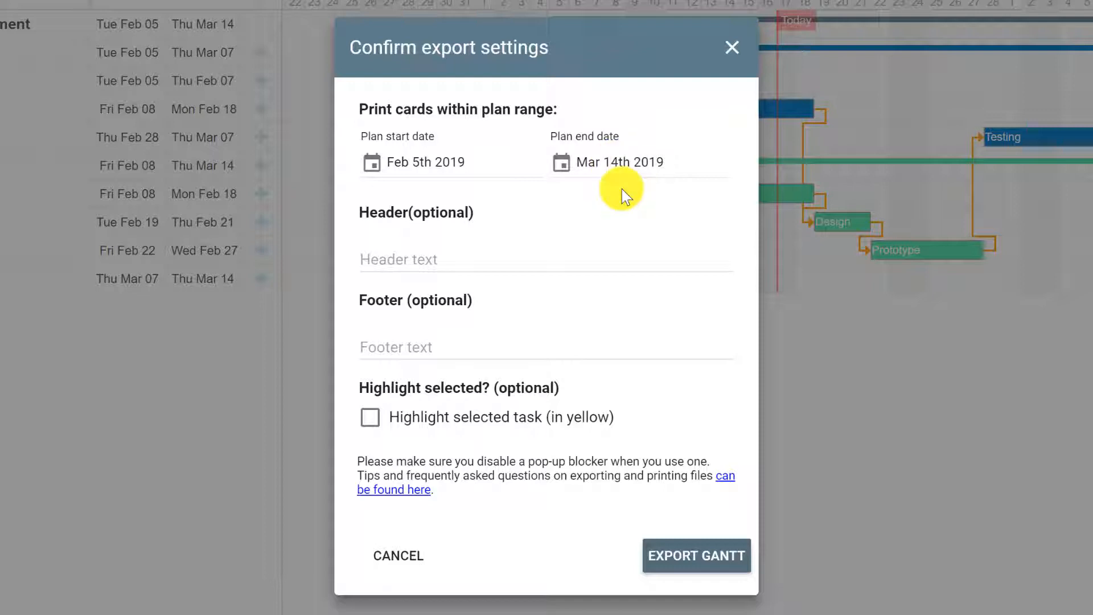
click(432, 259)
text(This is header information)
click(433, 347)
text(This is footer information)
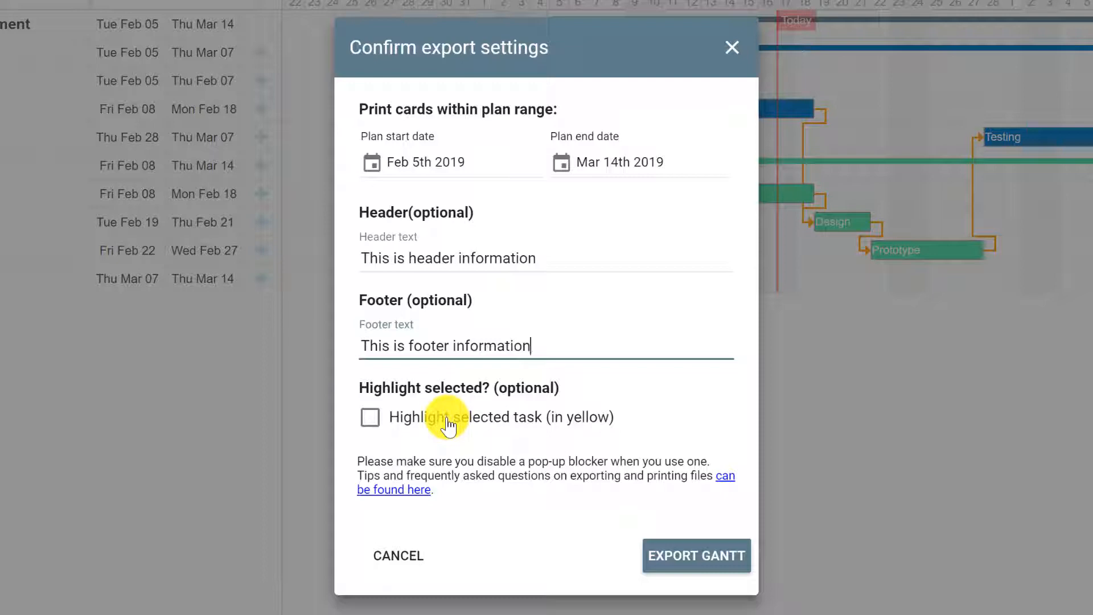
click(685, 556)
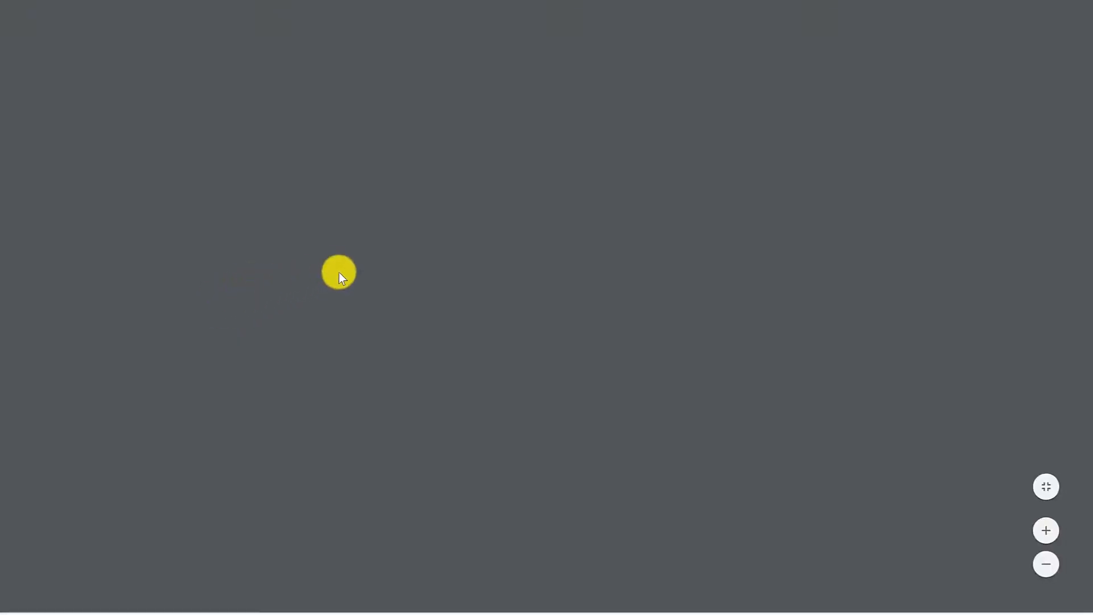